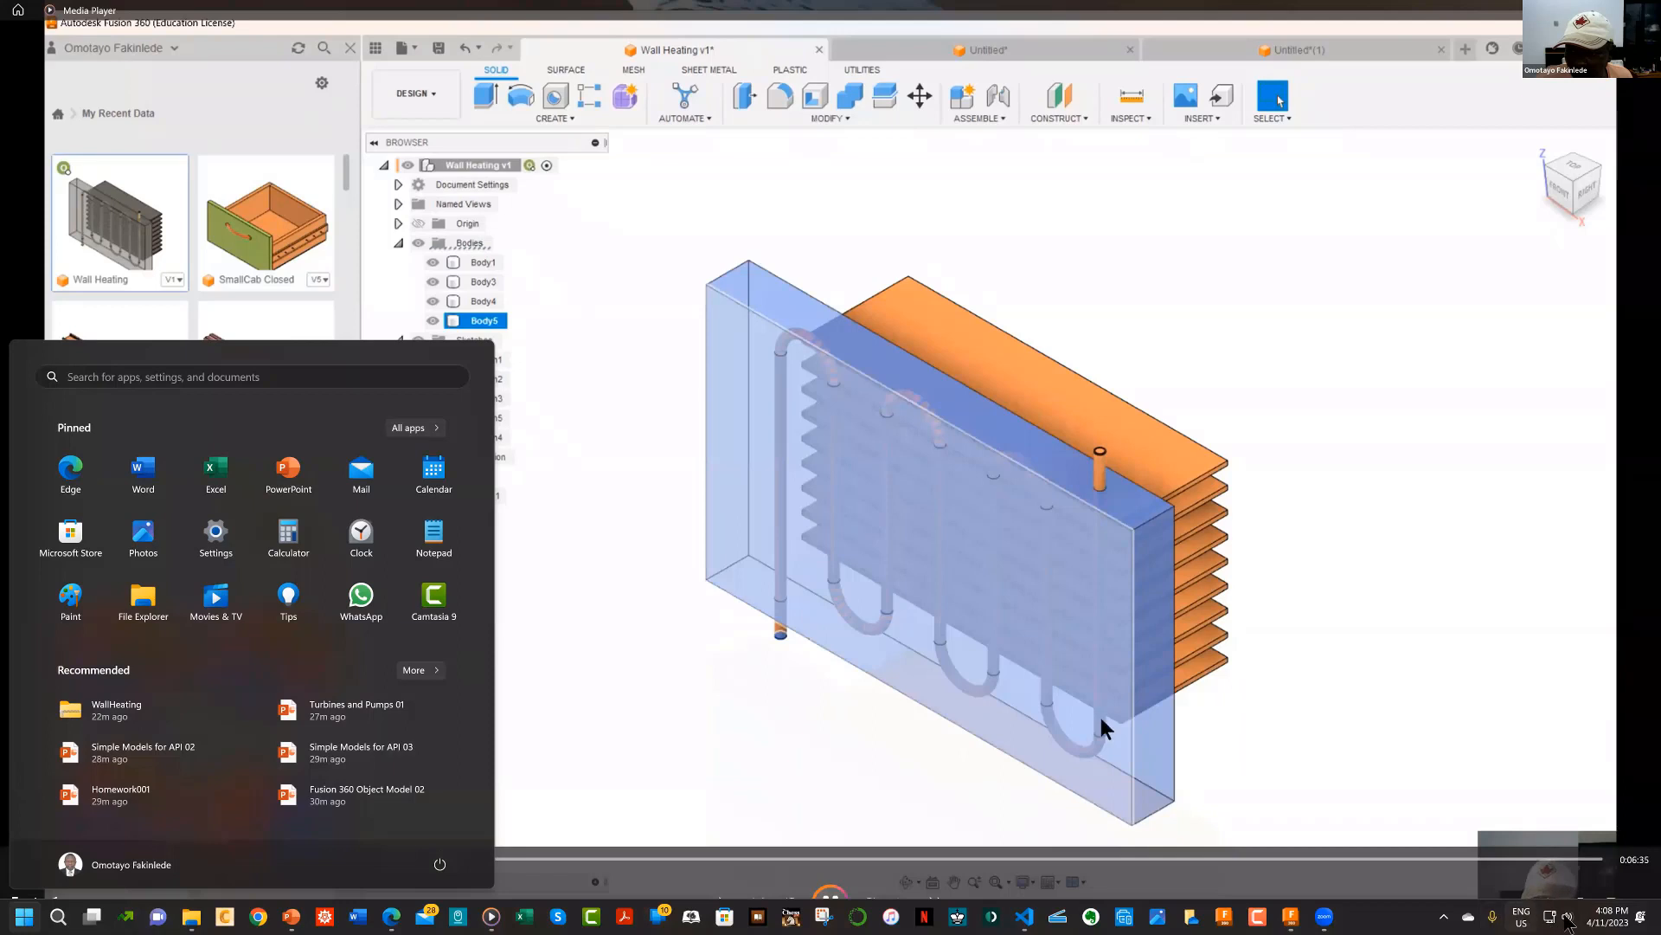
pyautogui.click(1549, 919)
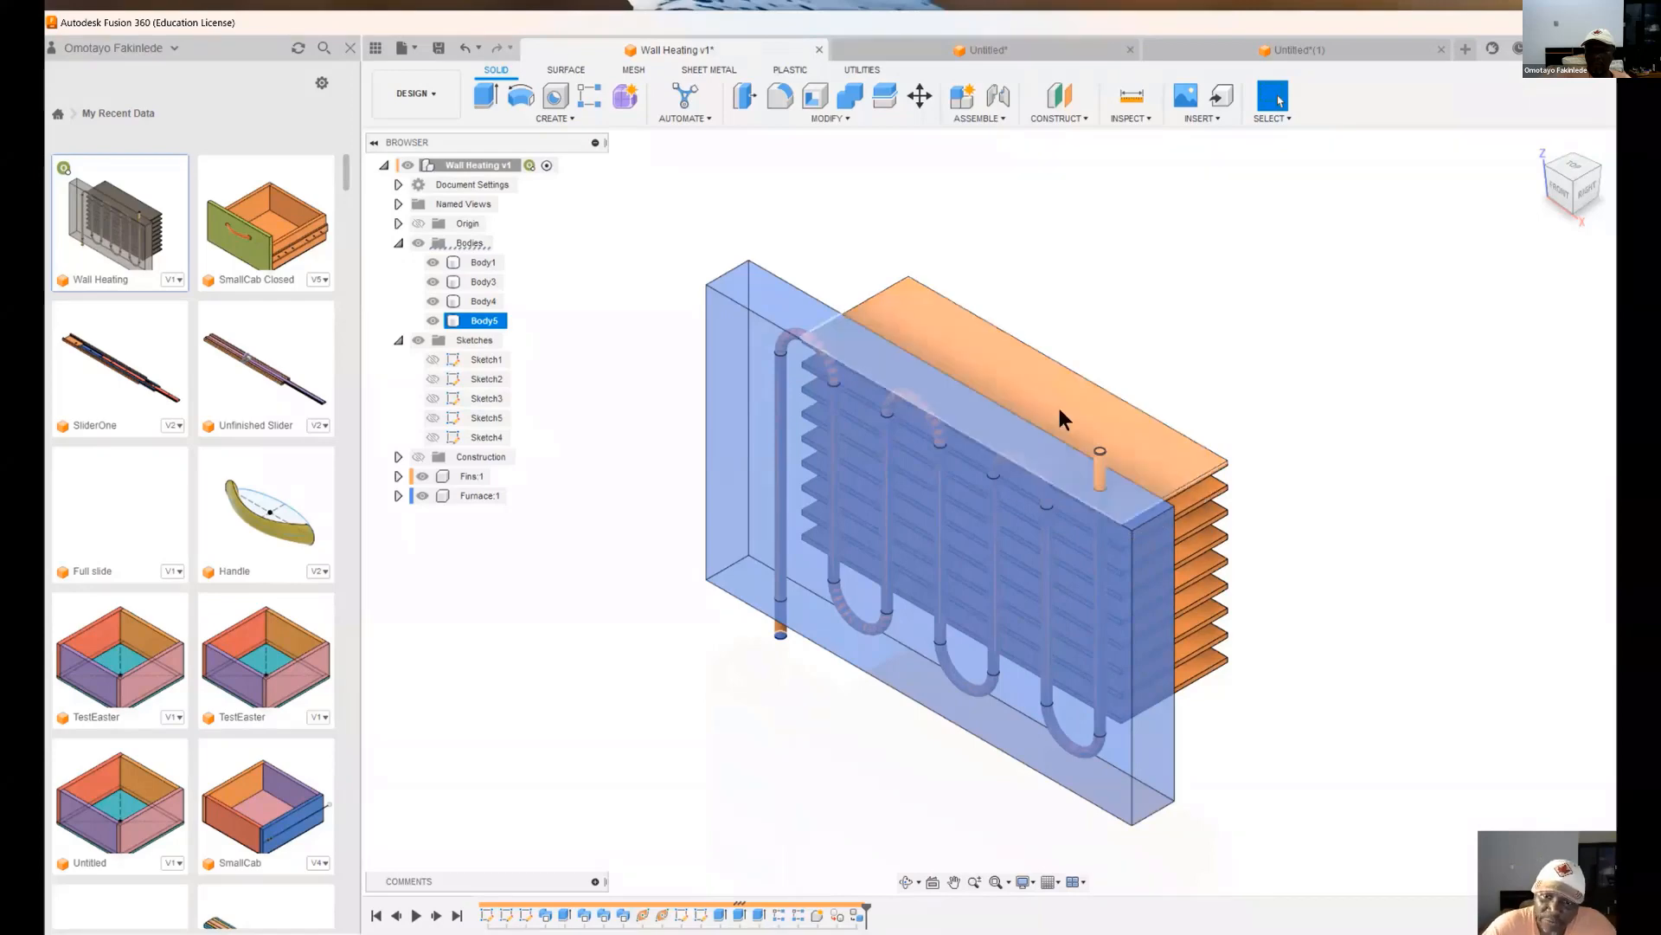
pyautogui.keyDown('ctrl'); pyautogui.click(1104, 456); pyautogui.keyUp('ctrl')
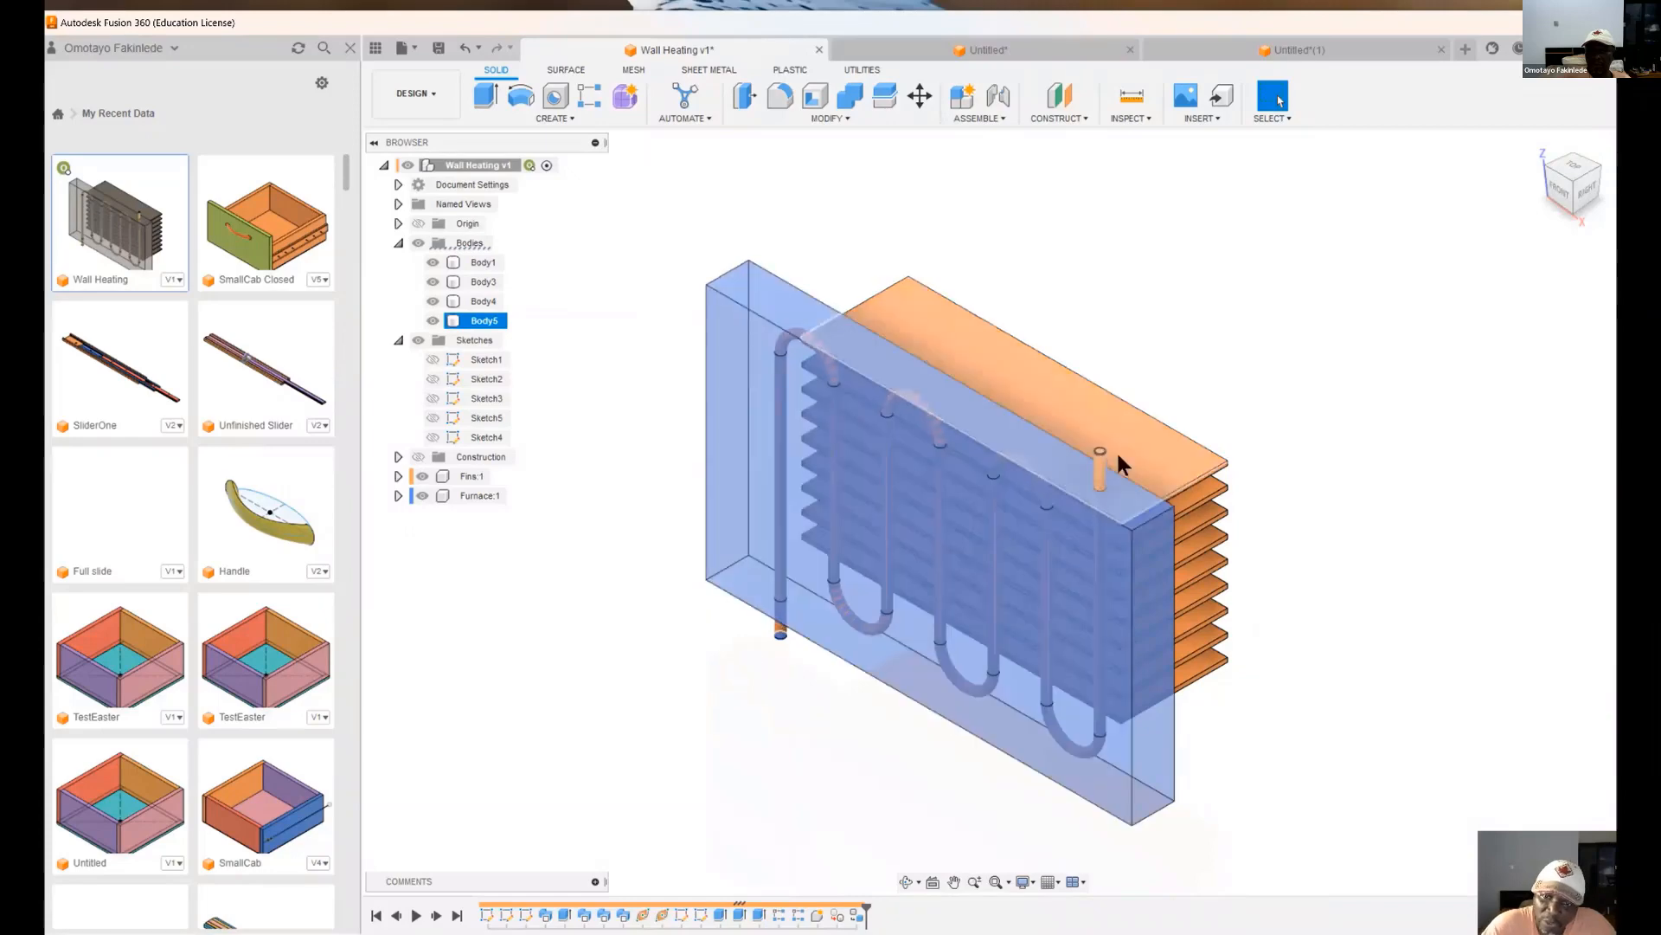
pyautogui.click(1100, 474)
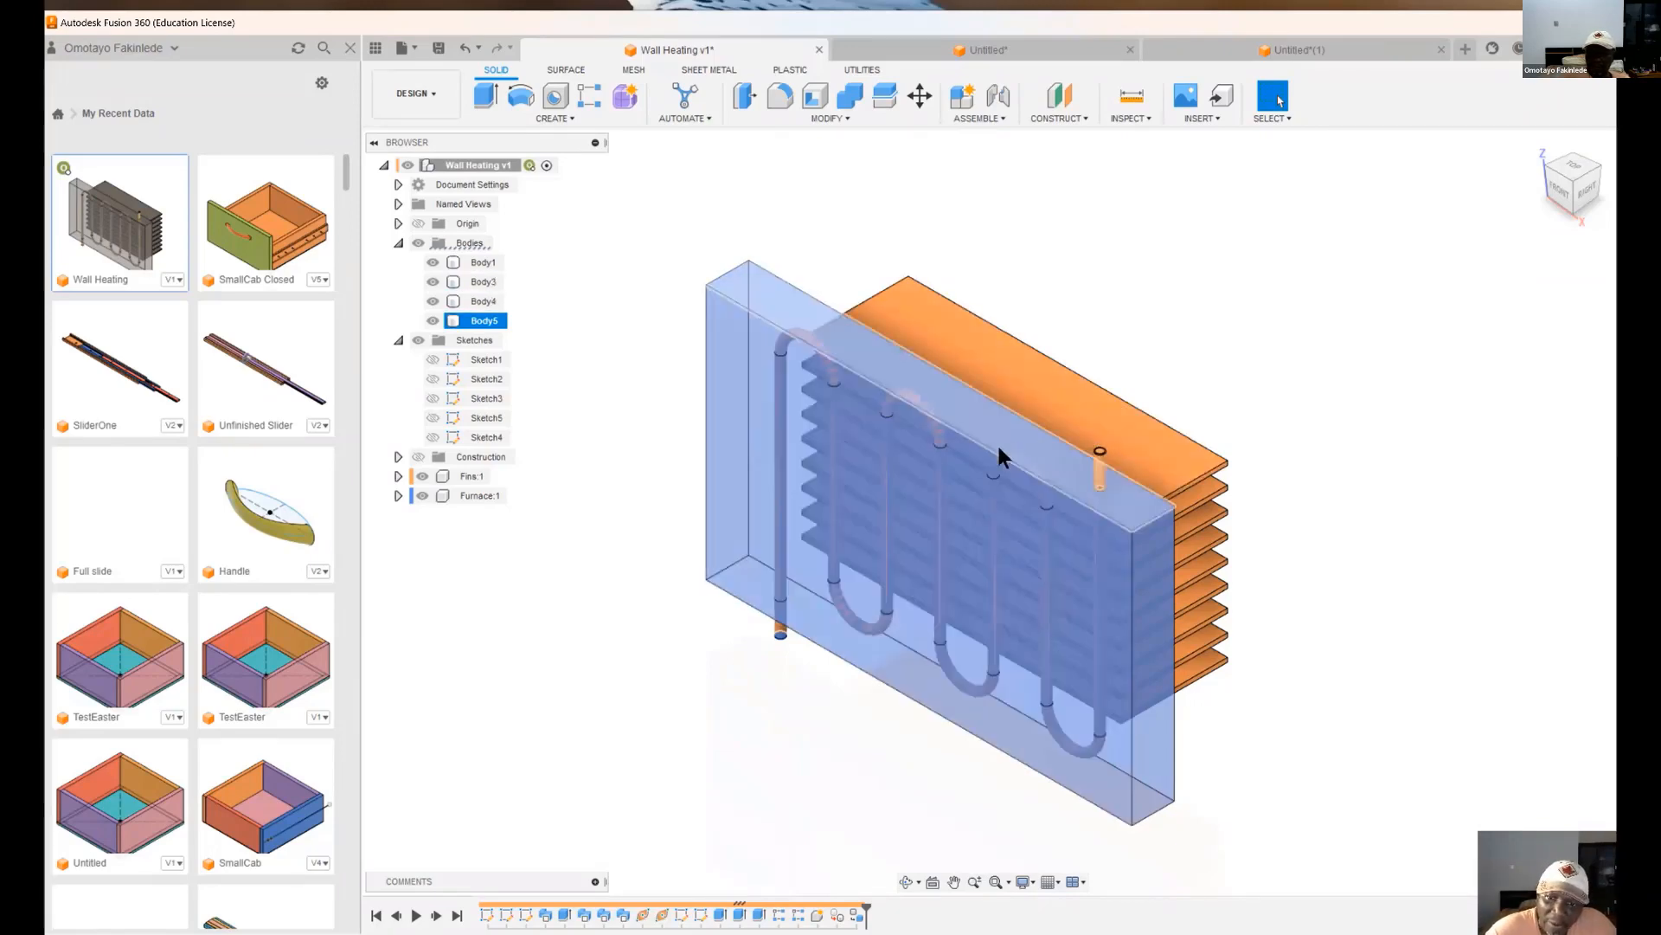
pyautogui.click(1102, 449)
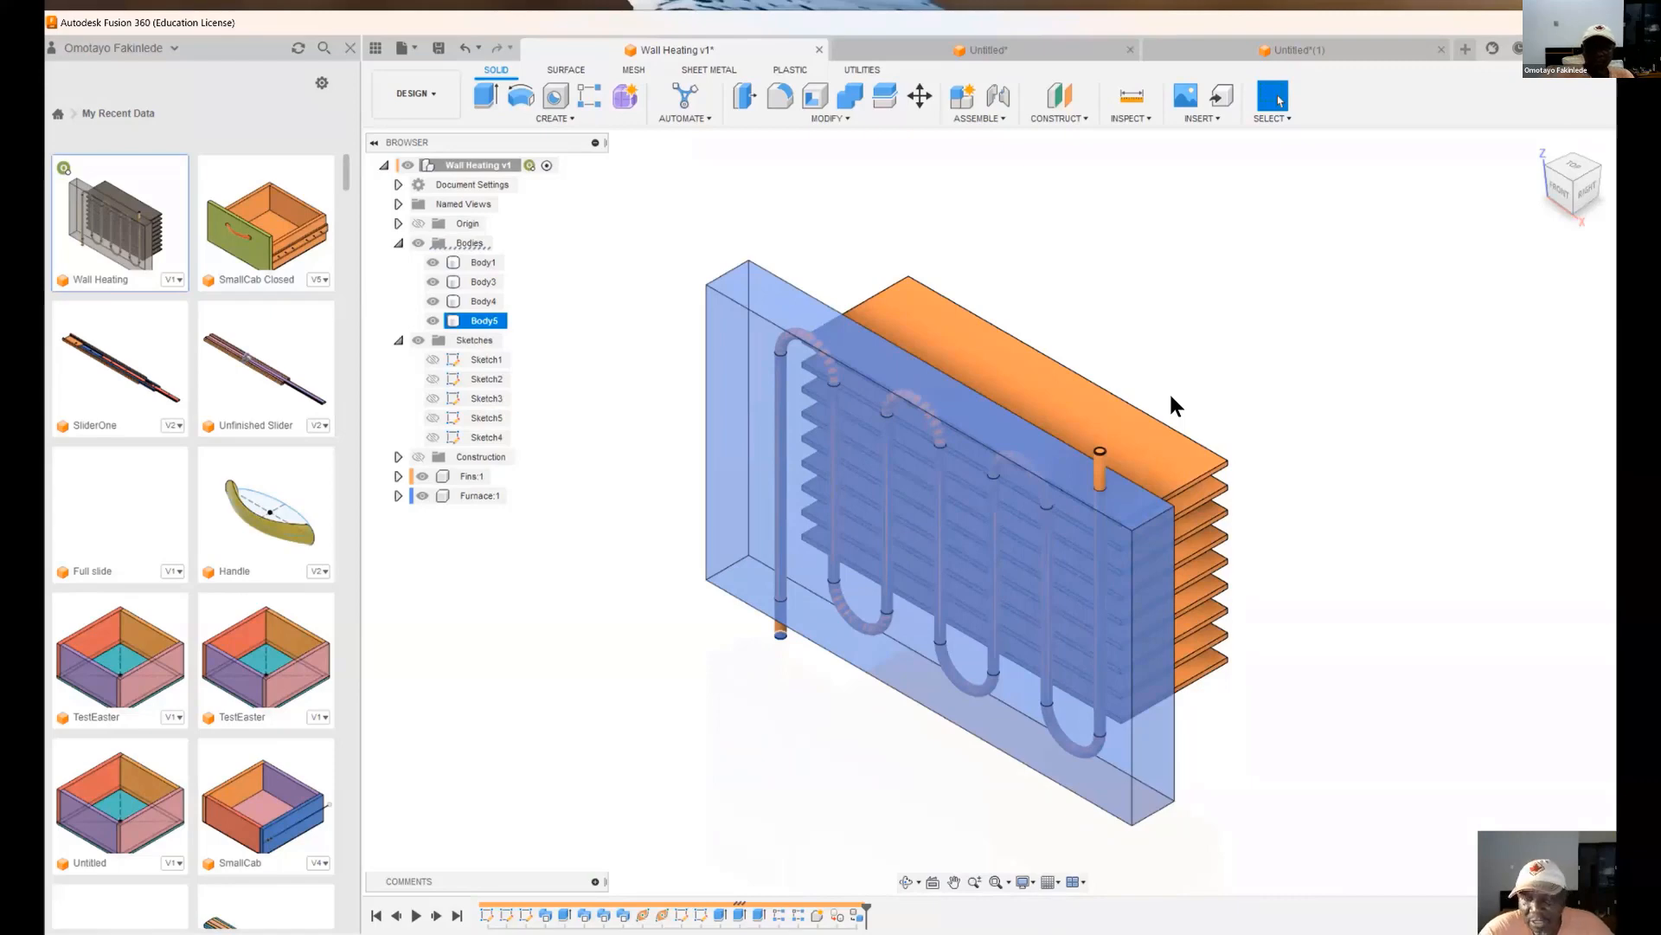
pyautogui.moveTo(383, 63)
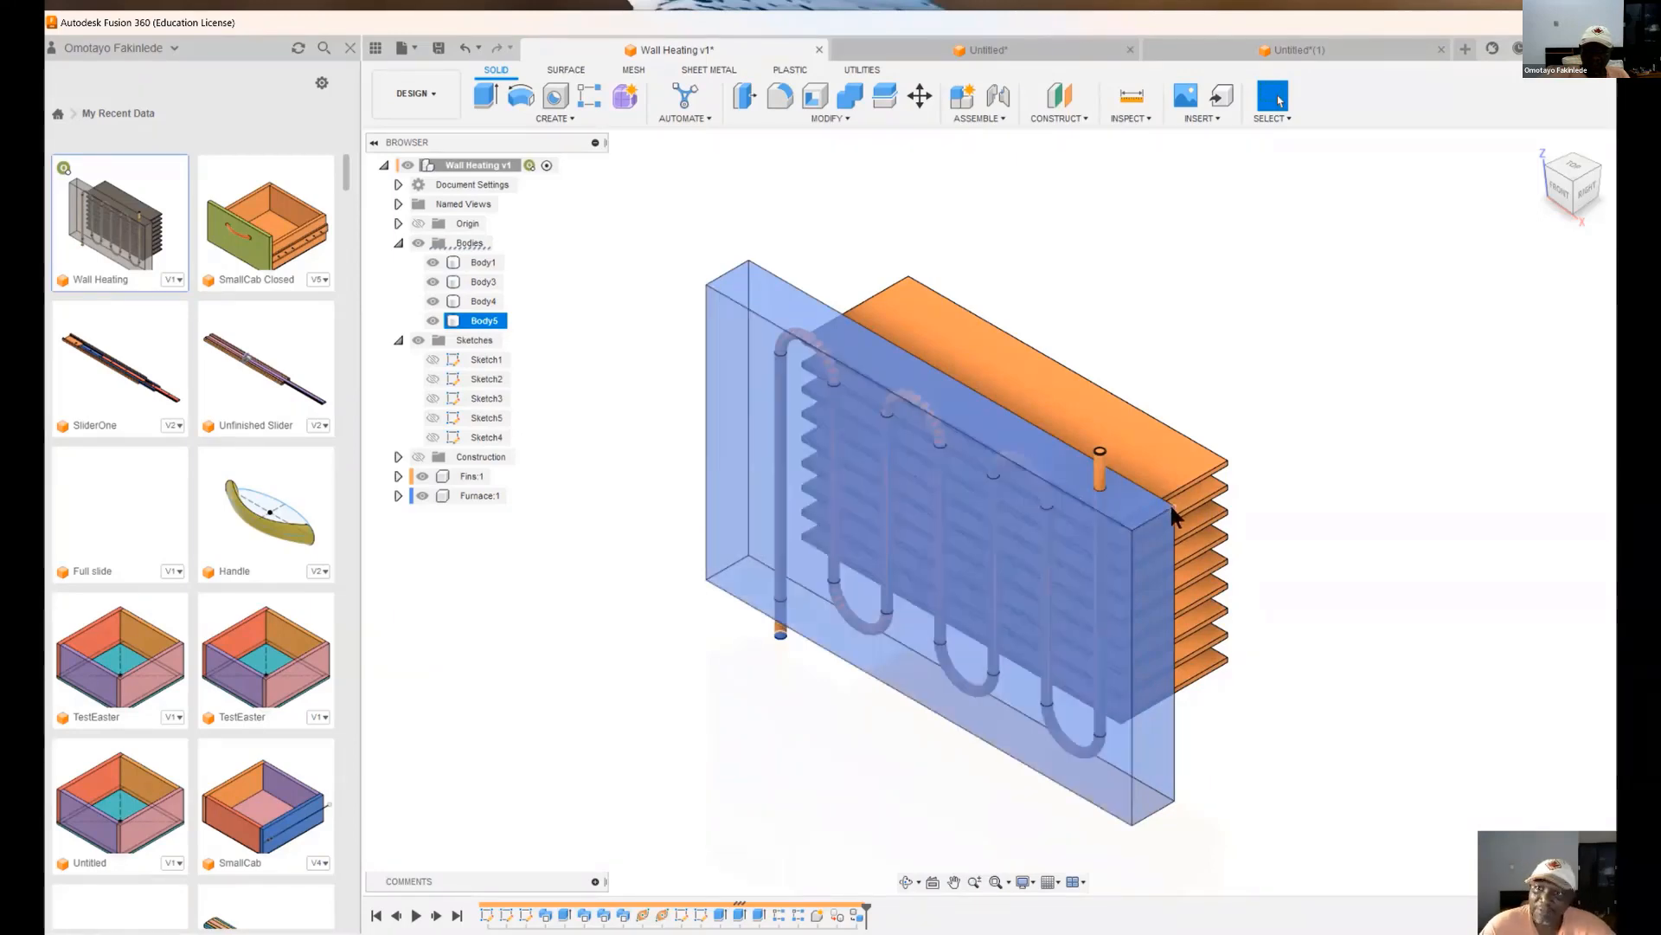
# - Create a new design and sketch a 150 mm vertical line upward from the origin on the front (XZ) plane
pyautogui.click(1465, 49)
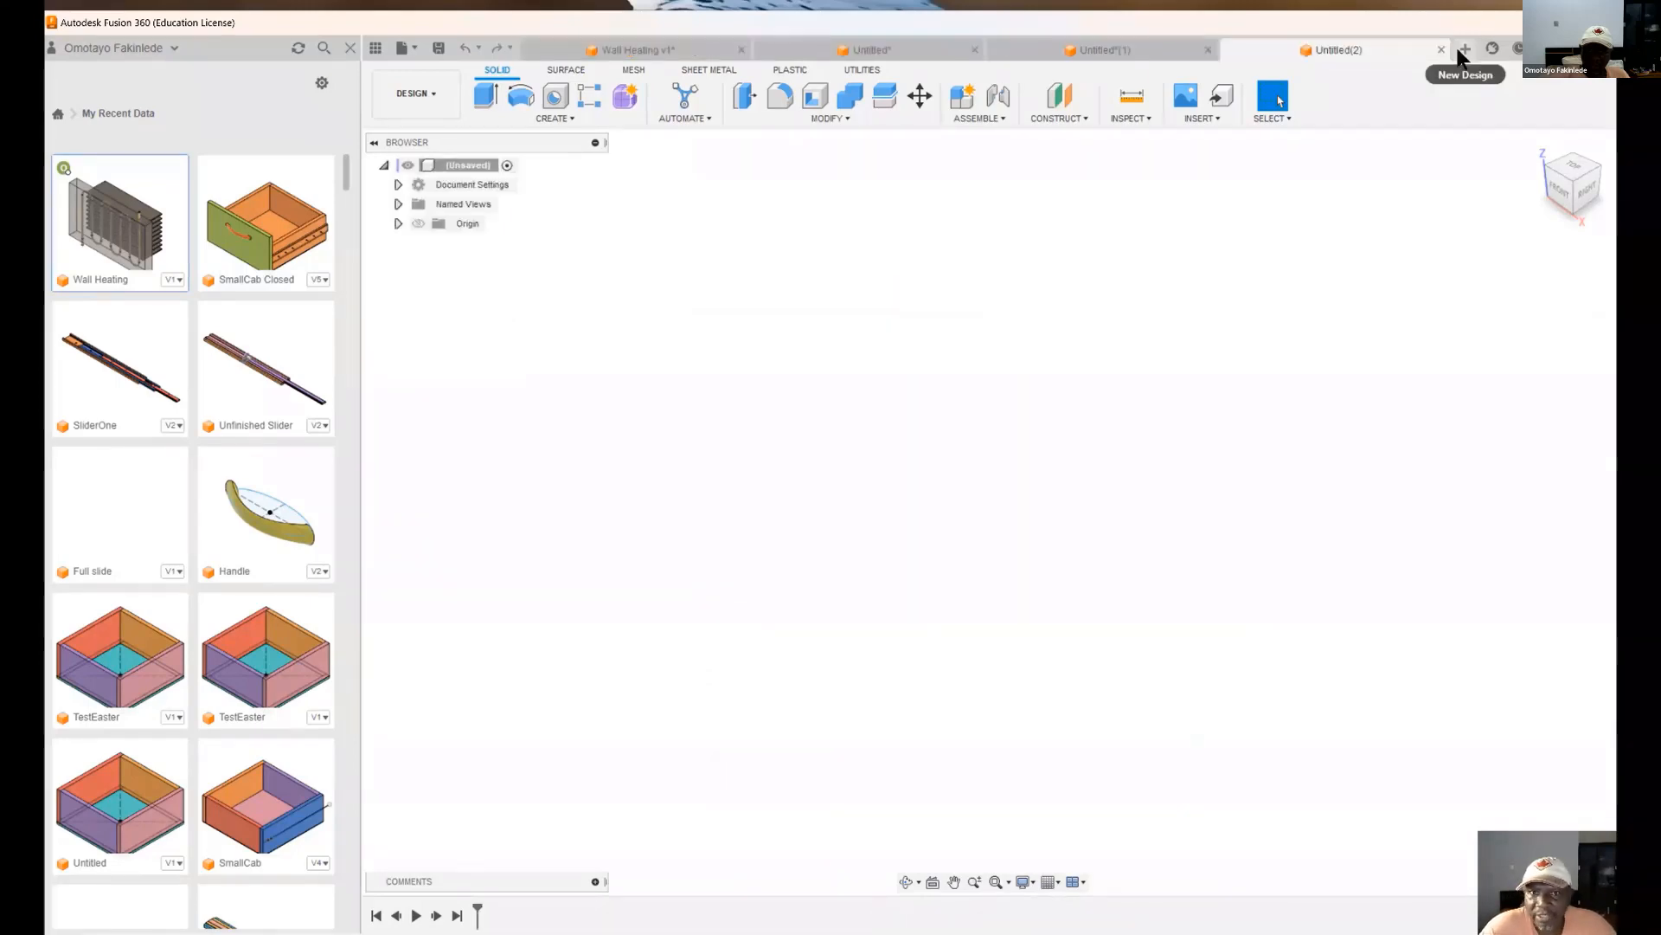
pyautogui.click(568, 125)
pyautogui.click(516, 148)
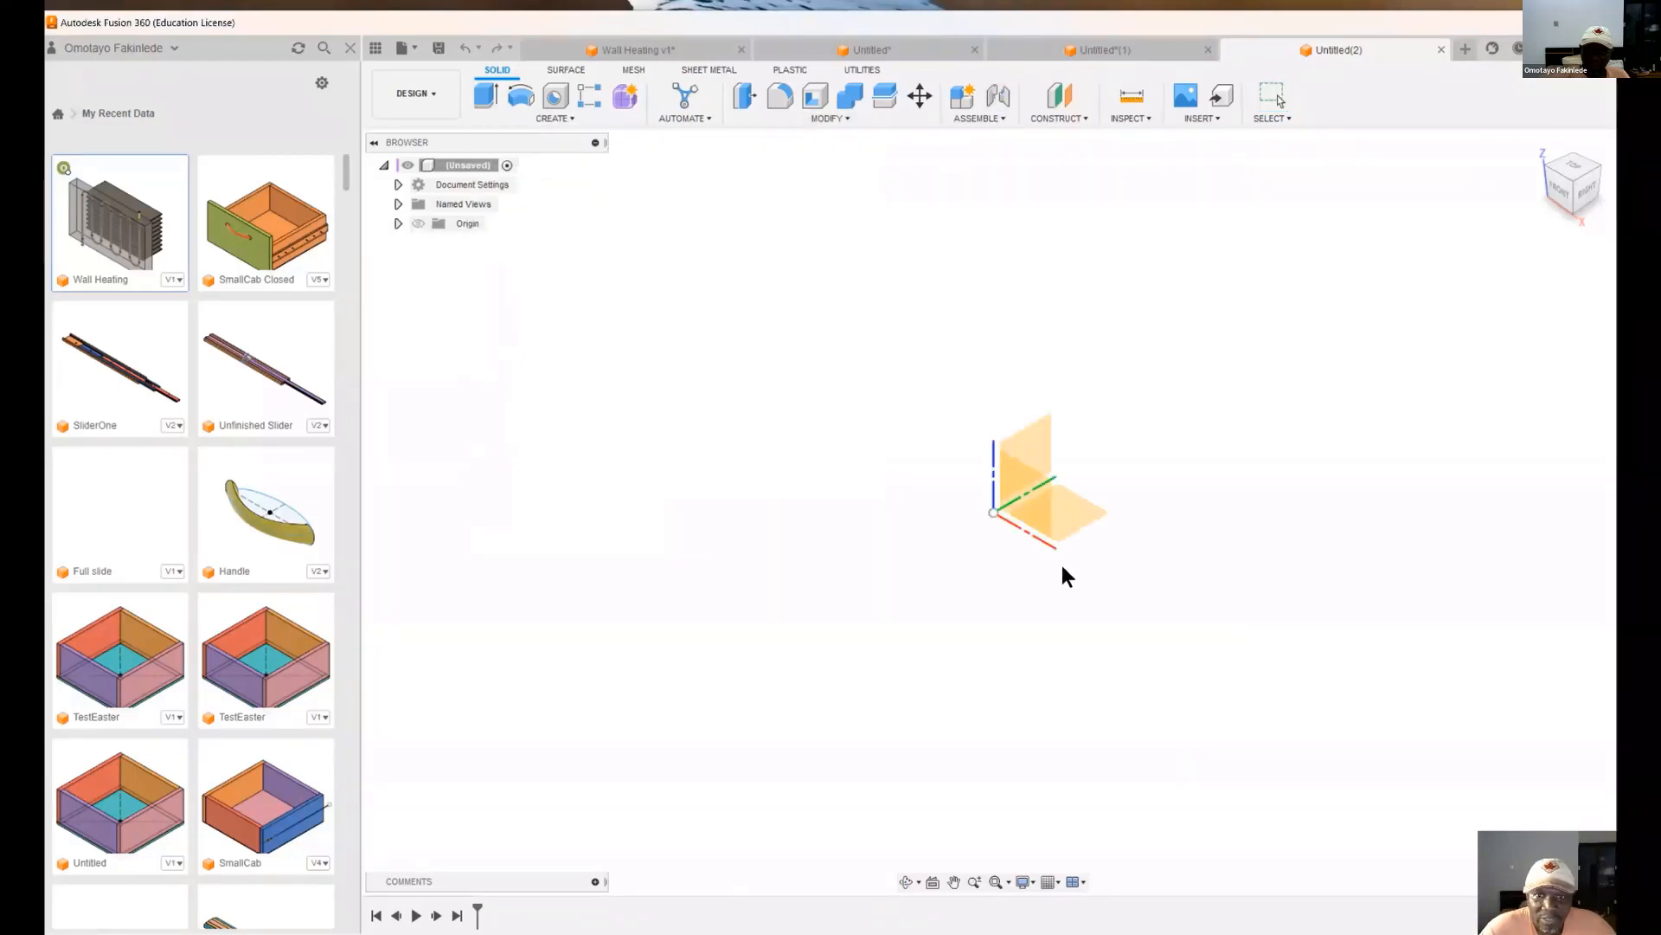
pyautogui.click(1011, 481)
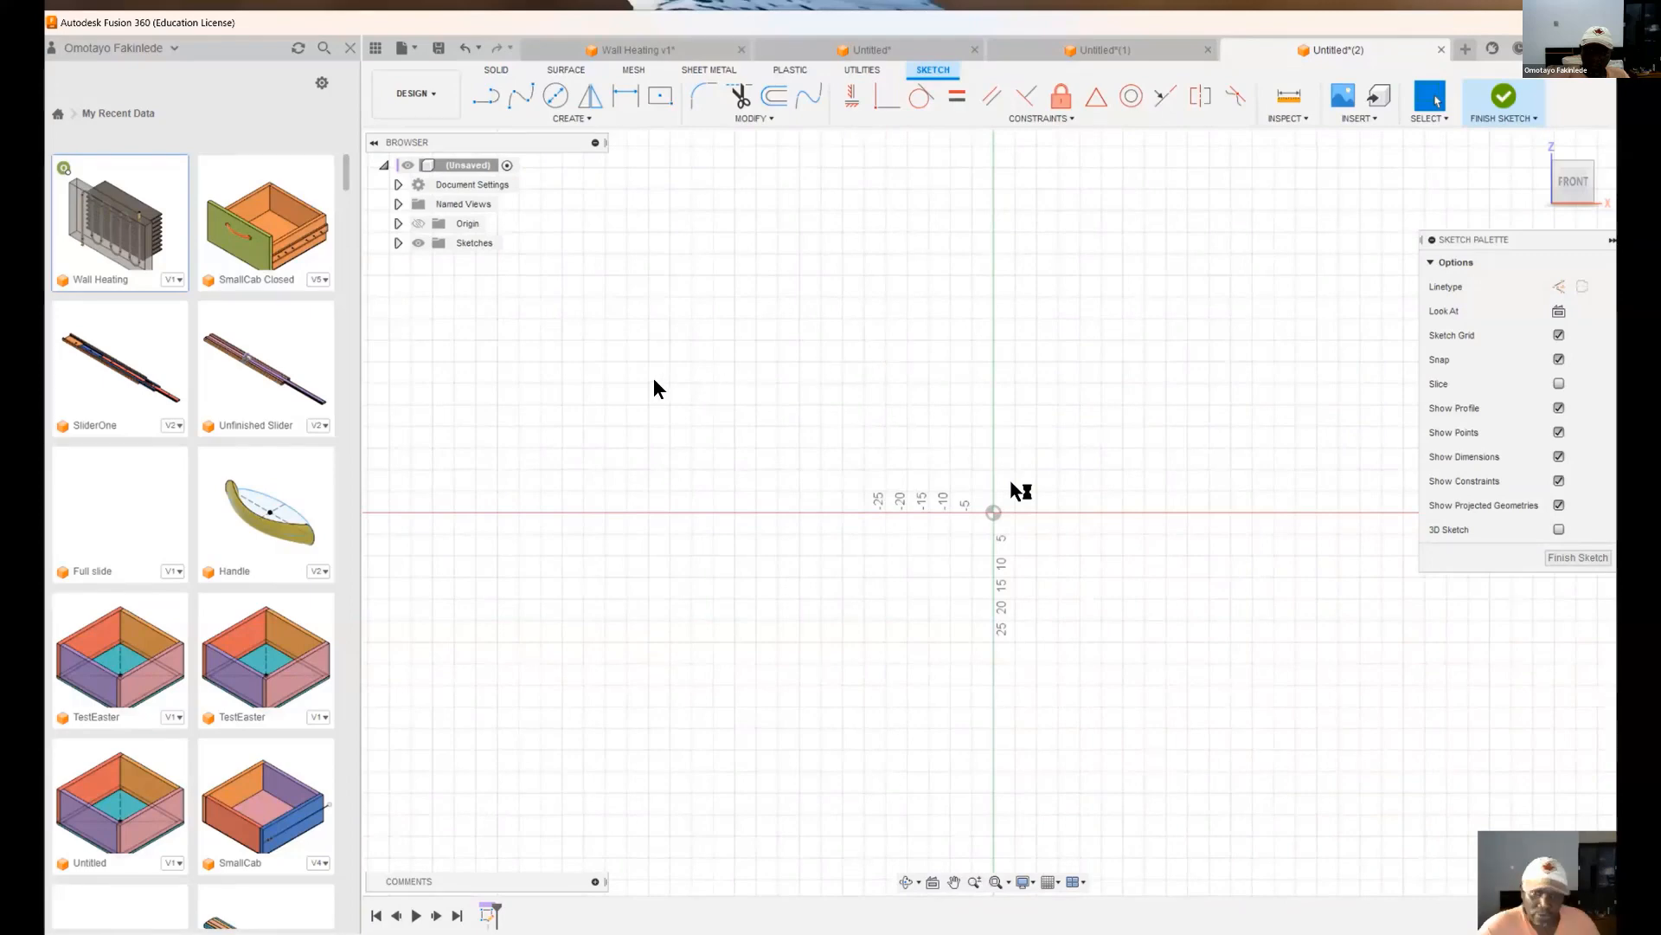
pyautogui.moveTo(652, 381)
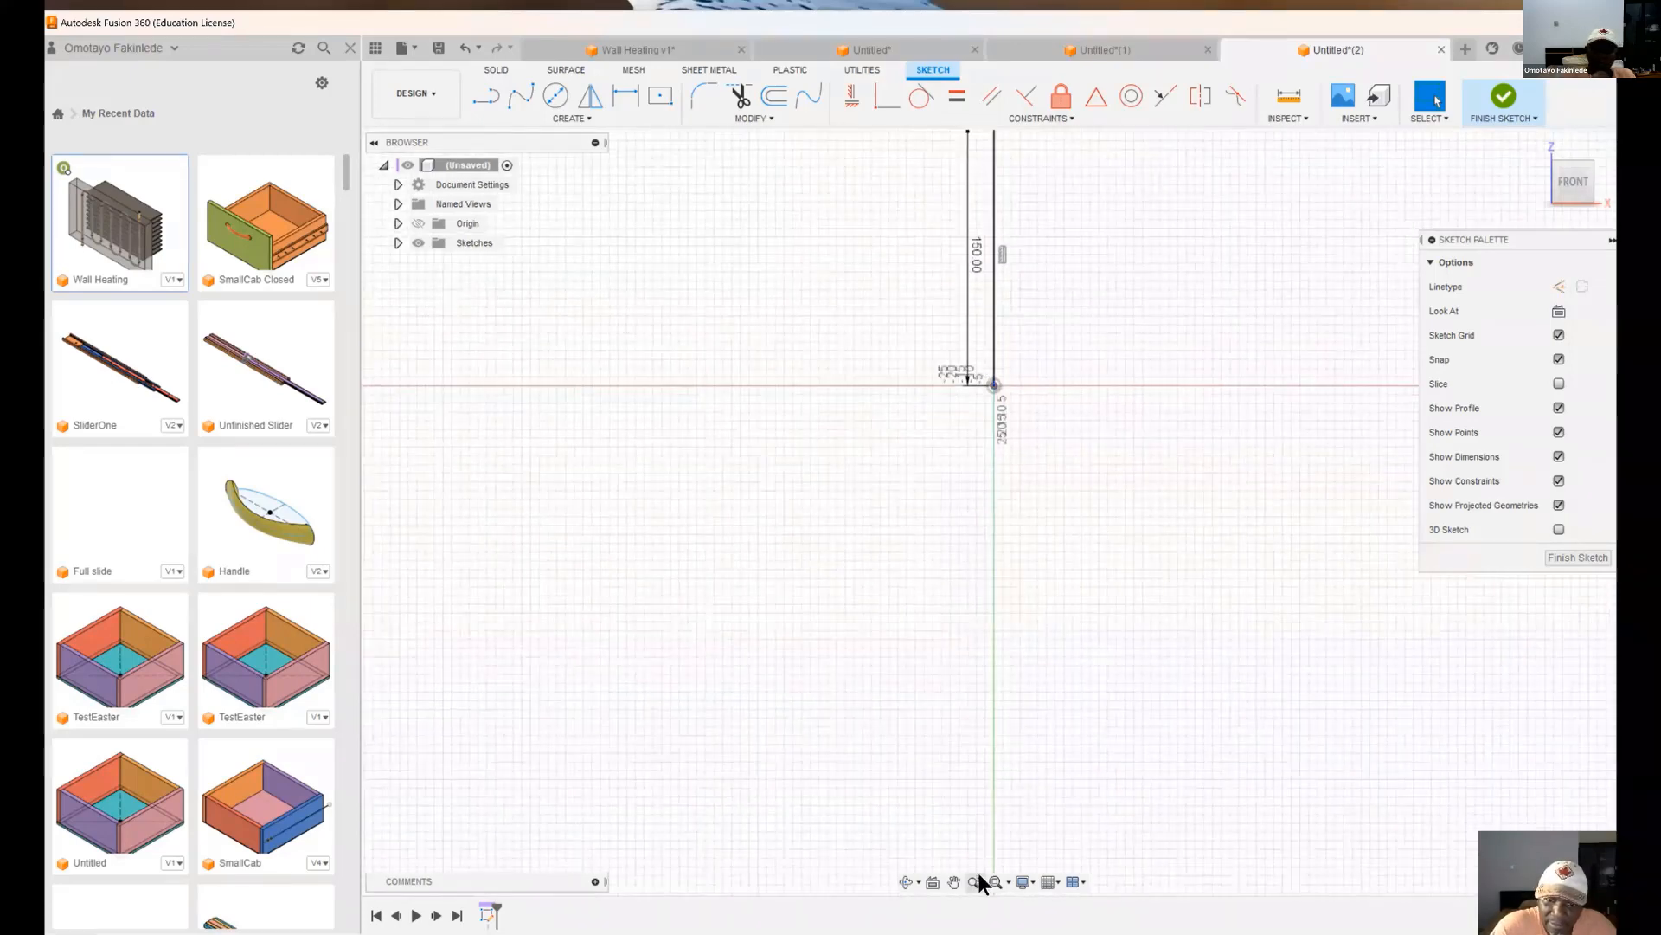
# - Show the origin geometry and mirror the 150 mm vertical line about the horizontal X axis
pyautogui.click(954, 882)
pyautogui.moveTo(1050, 560); pyautogui.dragTo(1056, 579)
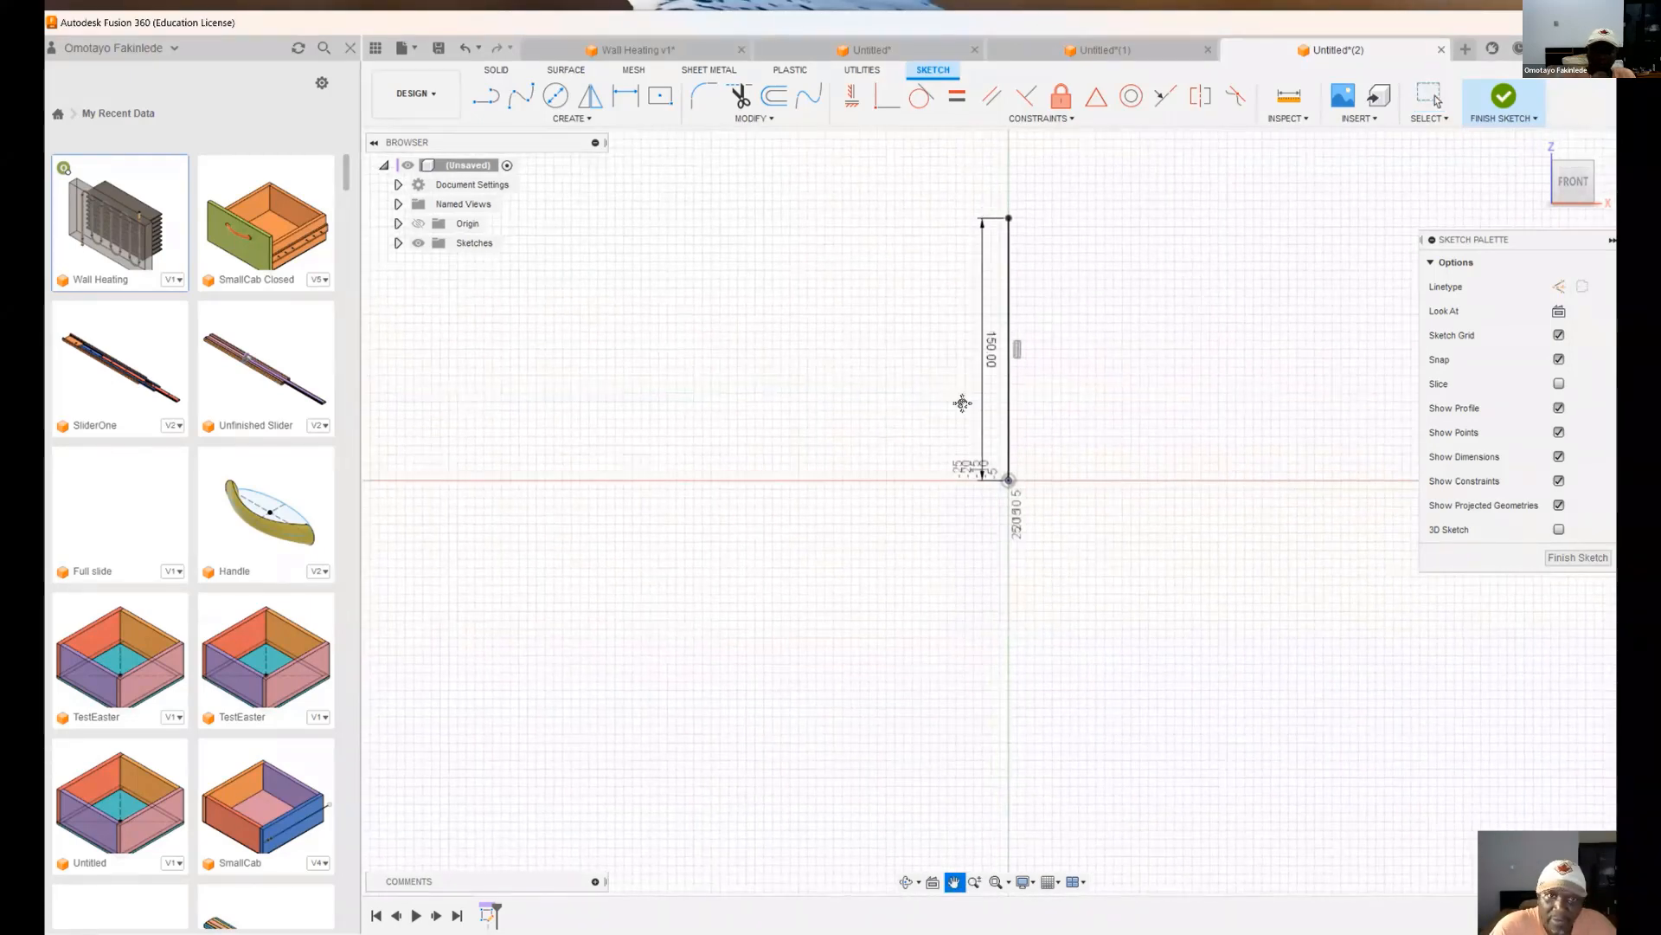
pyautogui.click(588, 97)
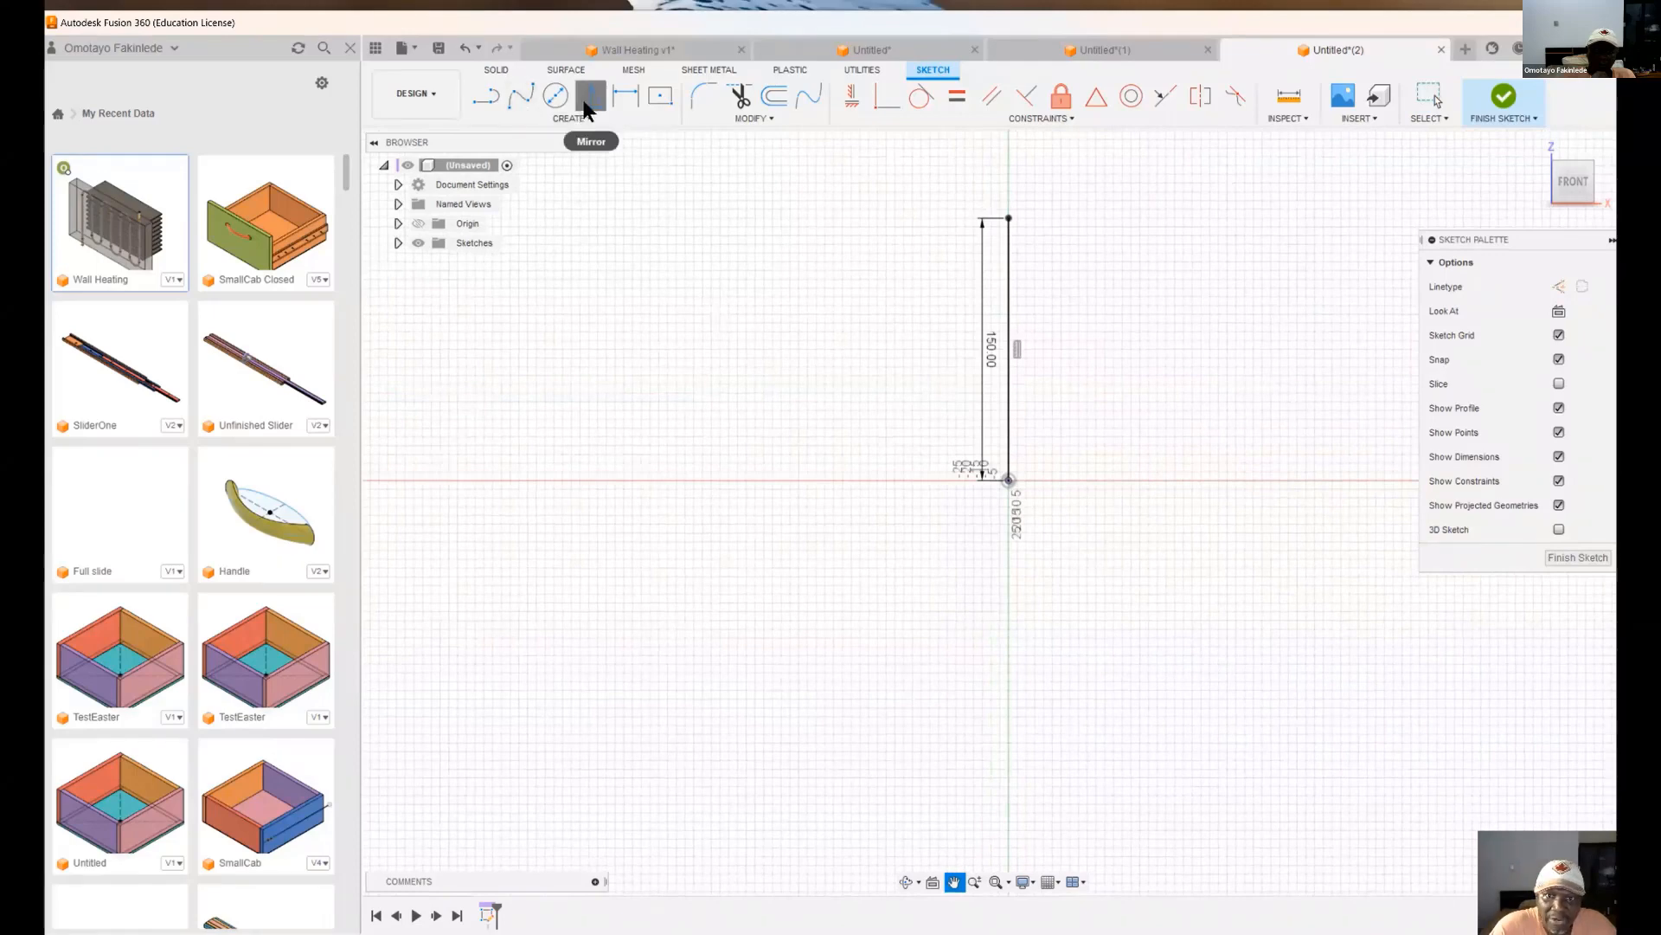
pyautogui.click(1009, 408)
pyautogui.click(1248, 297)
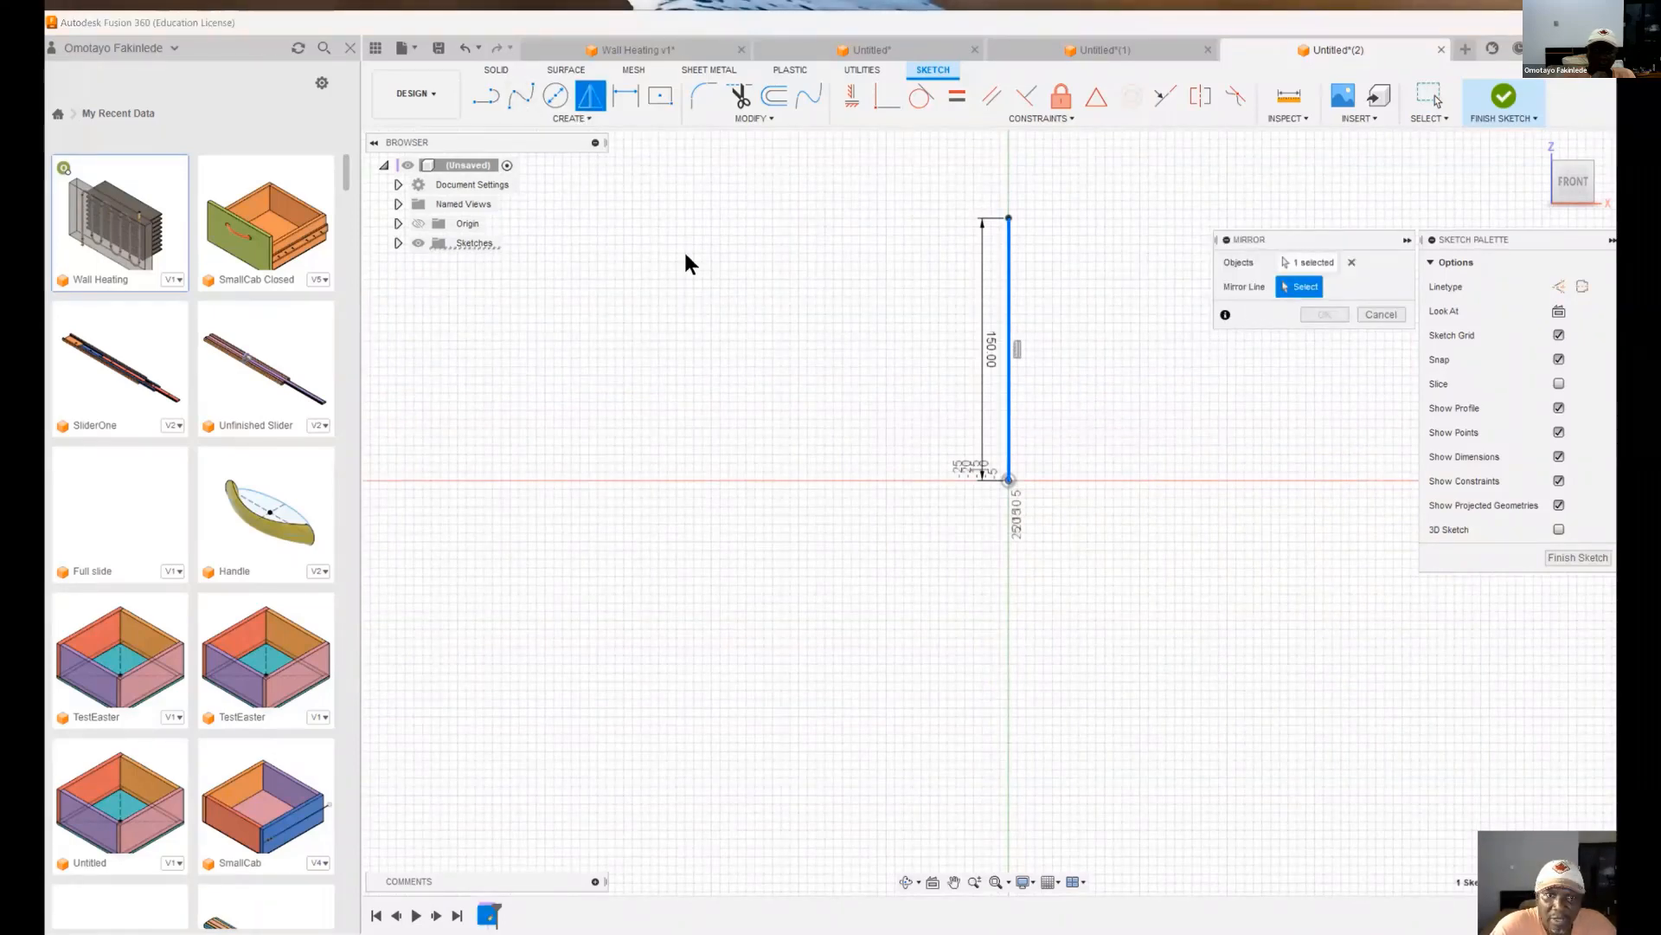
pyautogui.click(418, 223)
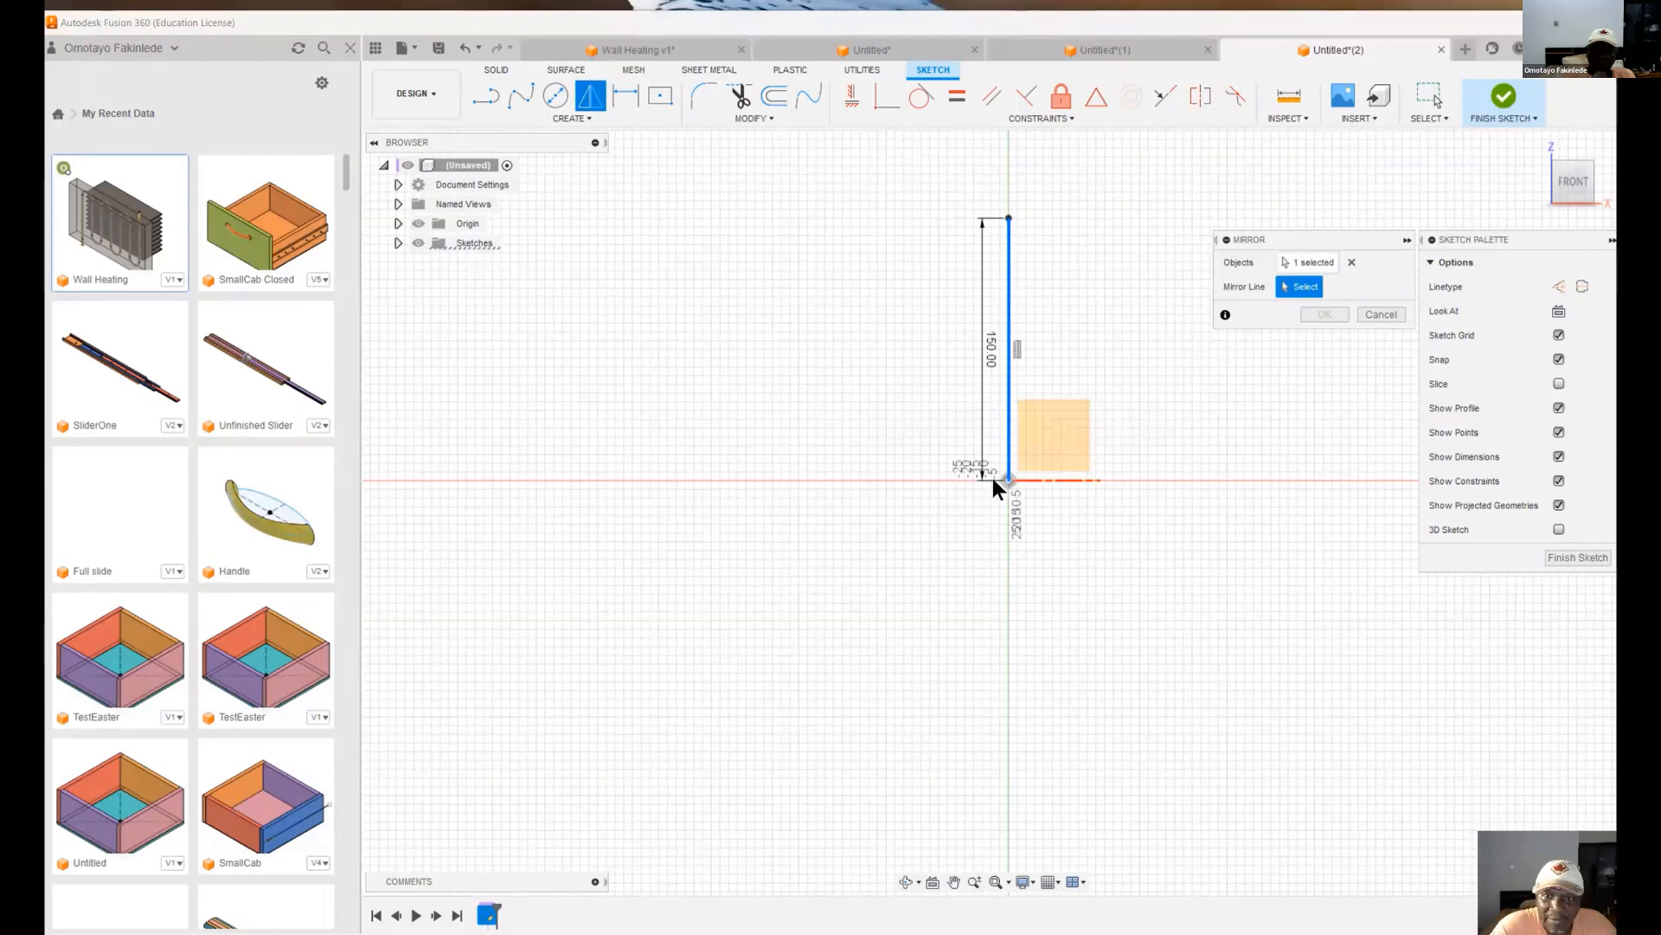
pyautogui.click(1051, 480)
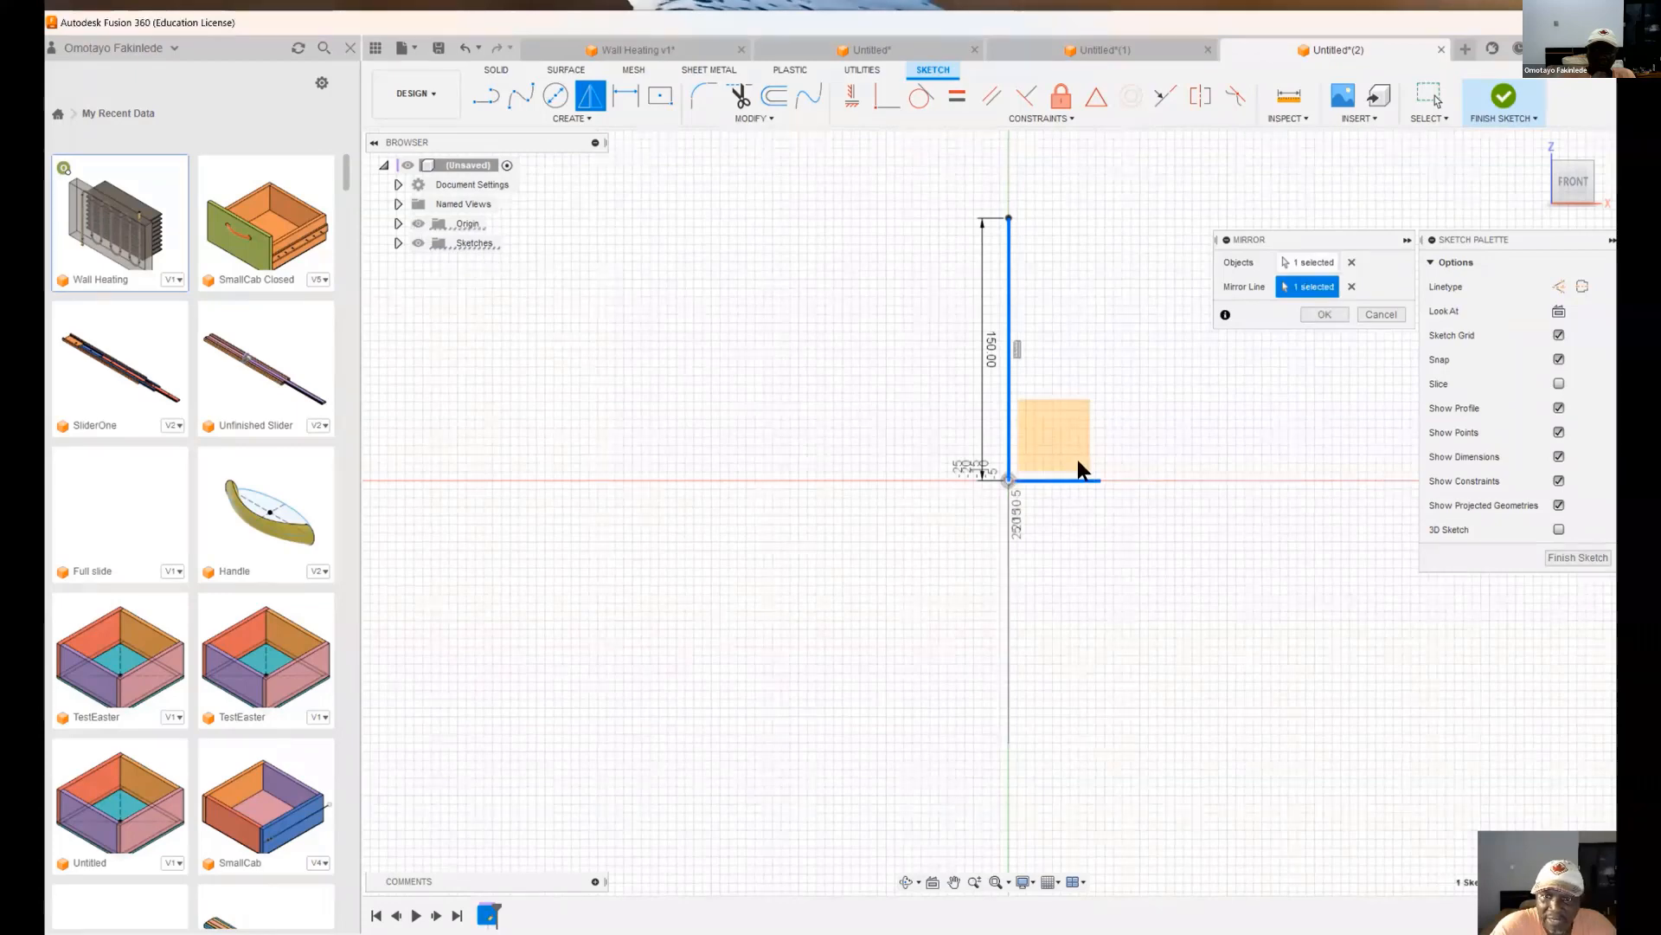
pyautogui.click(1324, 315)
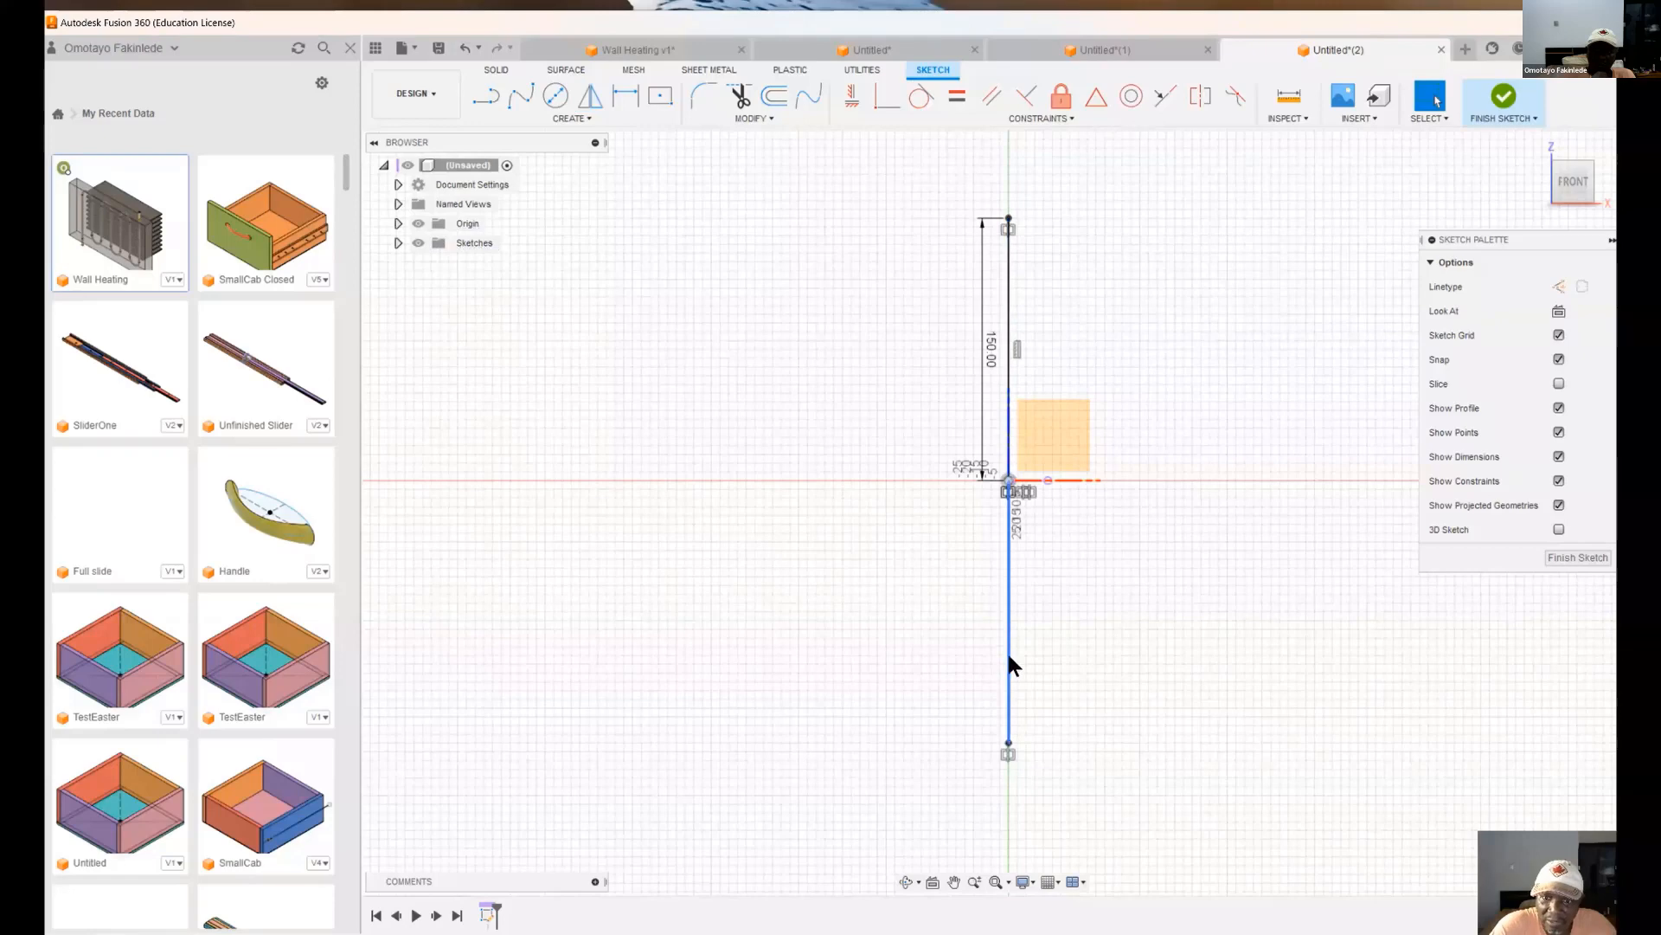
# - Draw a 40 mm horizontal line to the right from the upper end of the vertical line
pyautogui.click(484, 100)
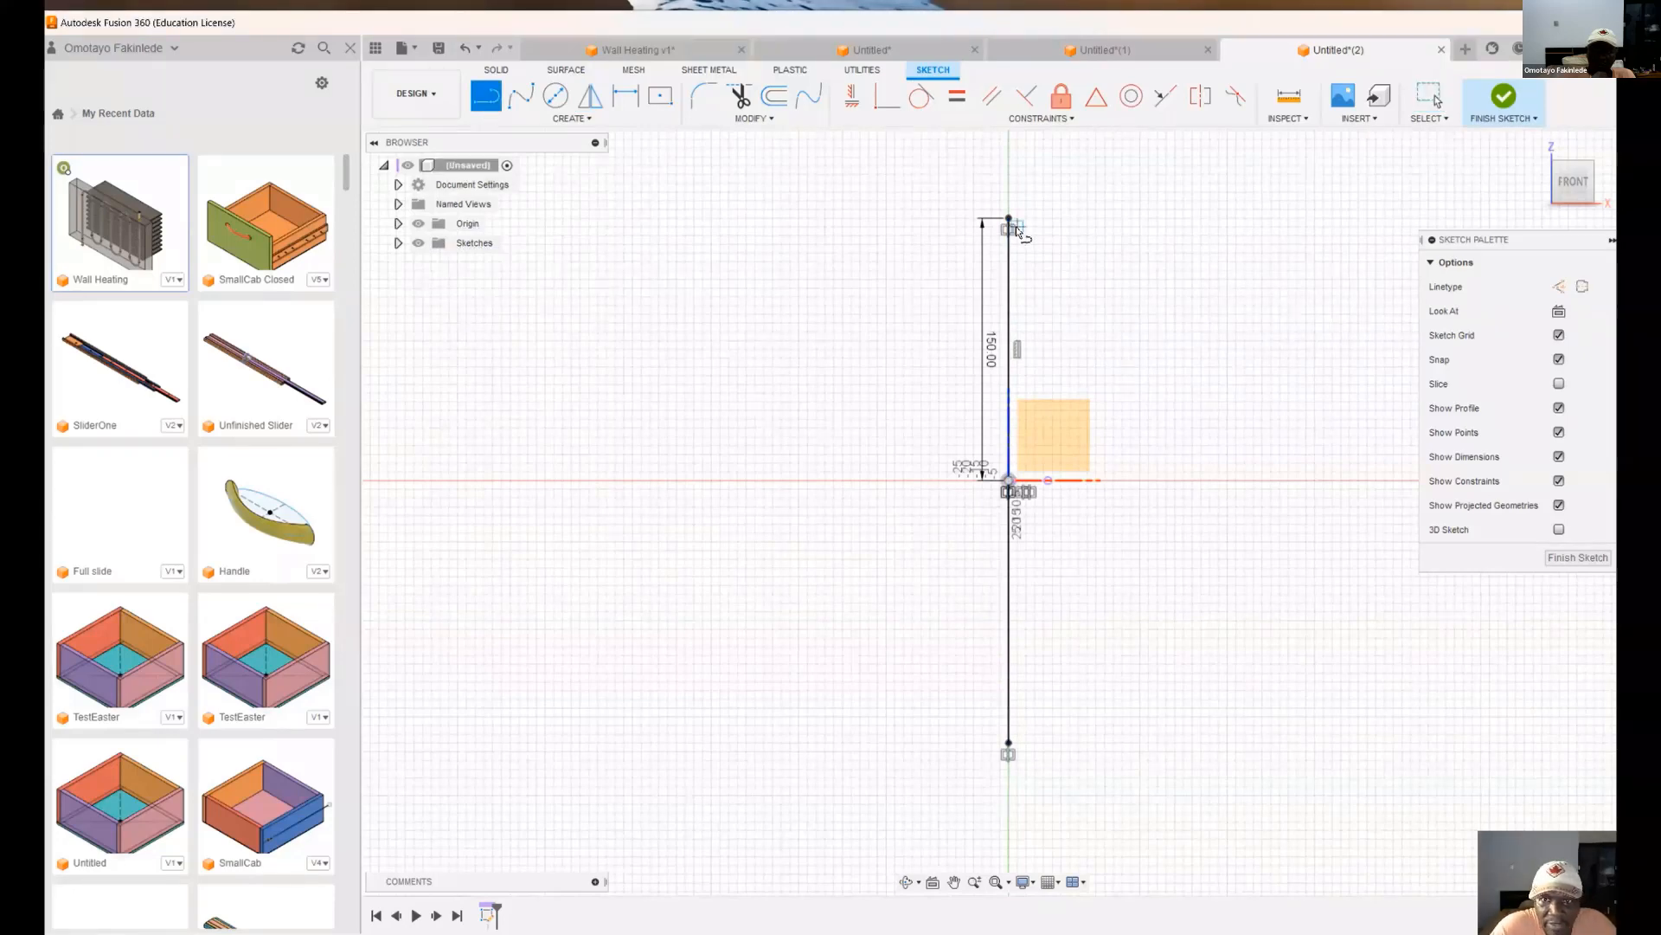
pyautogui.click(1015, 223)
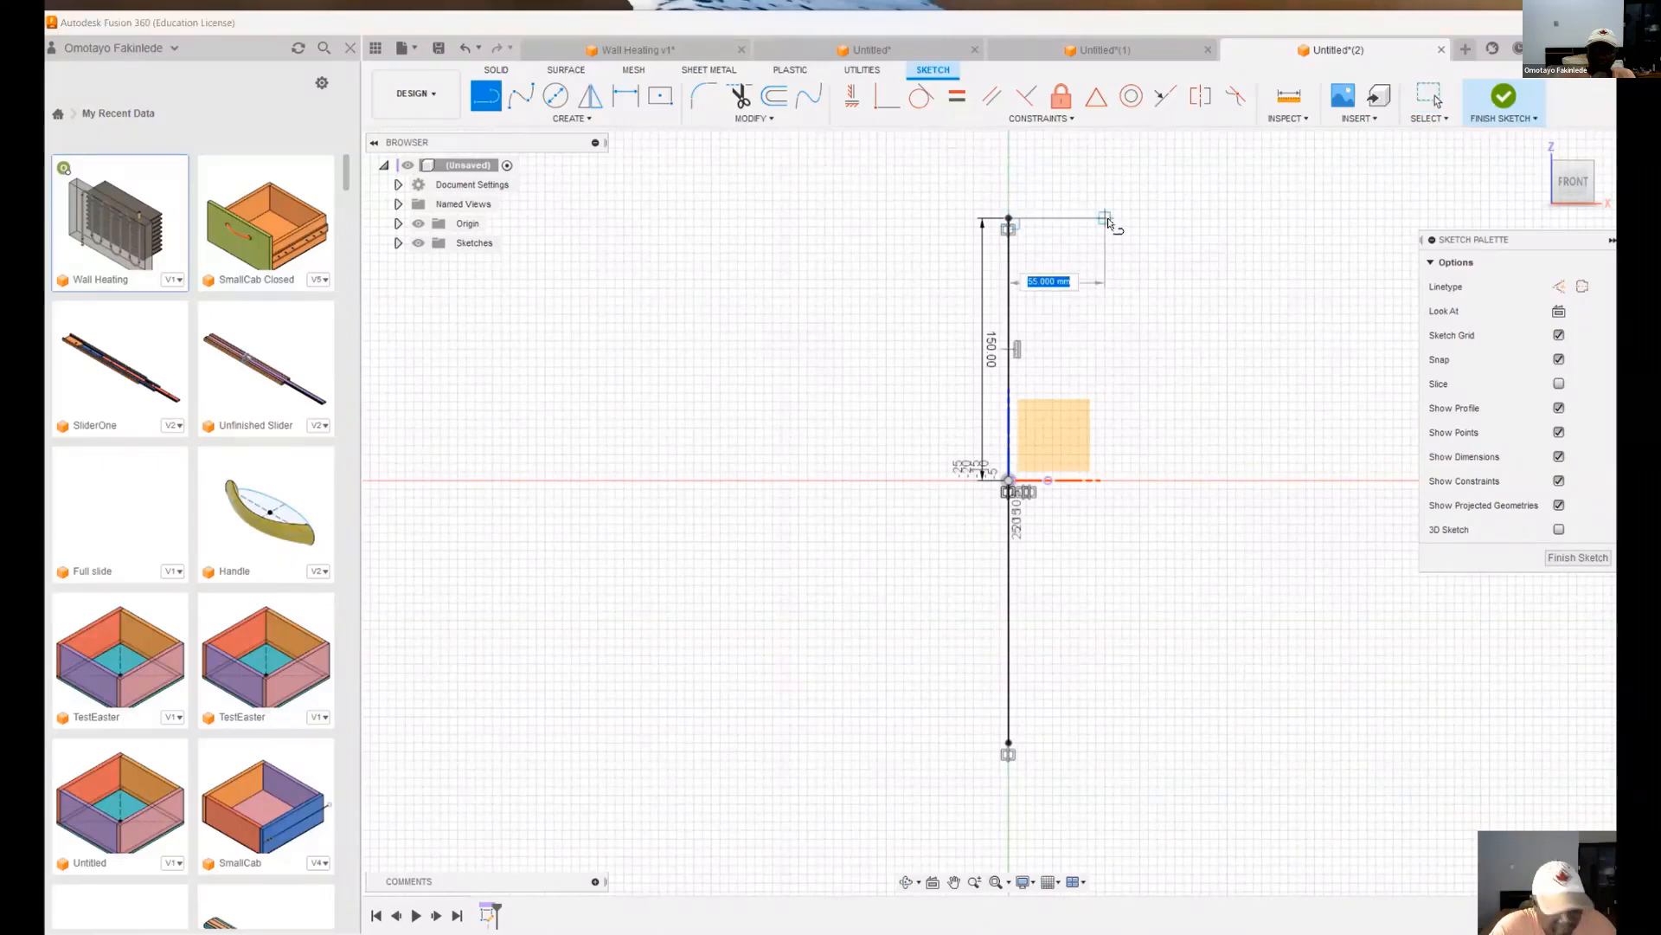
pyautogui.write('4')
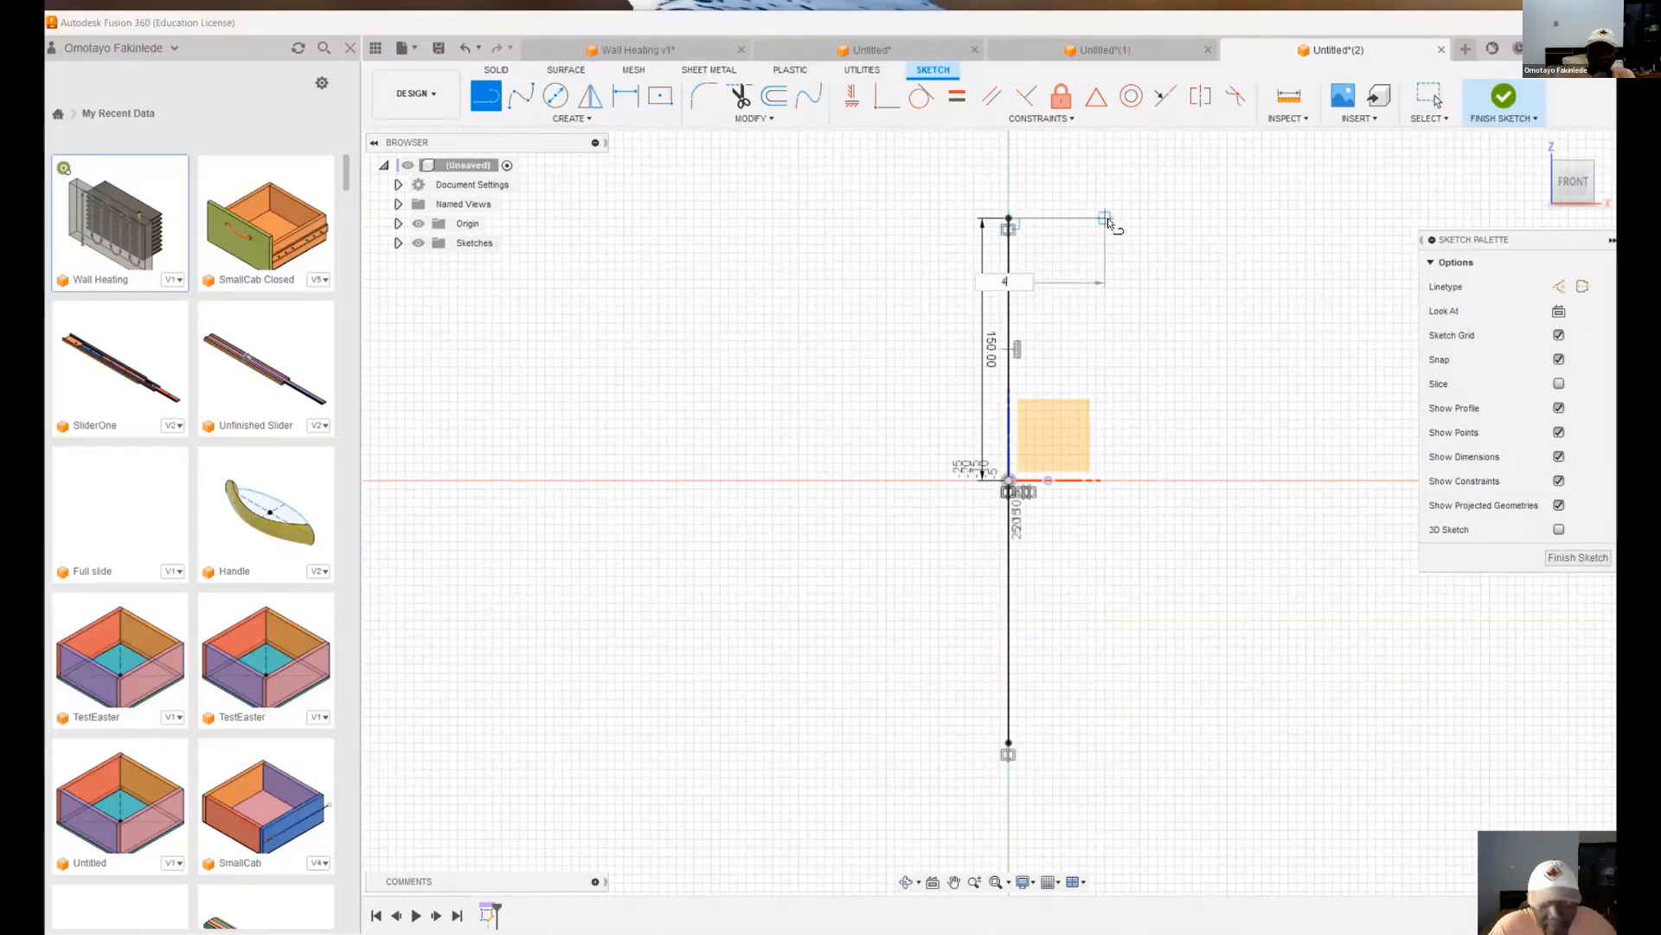
pyautogui.write('0')
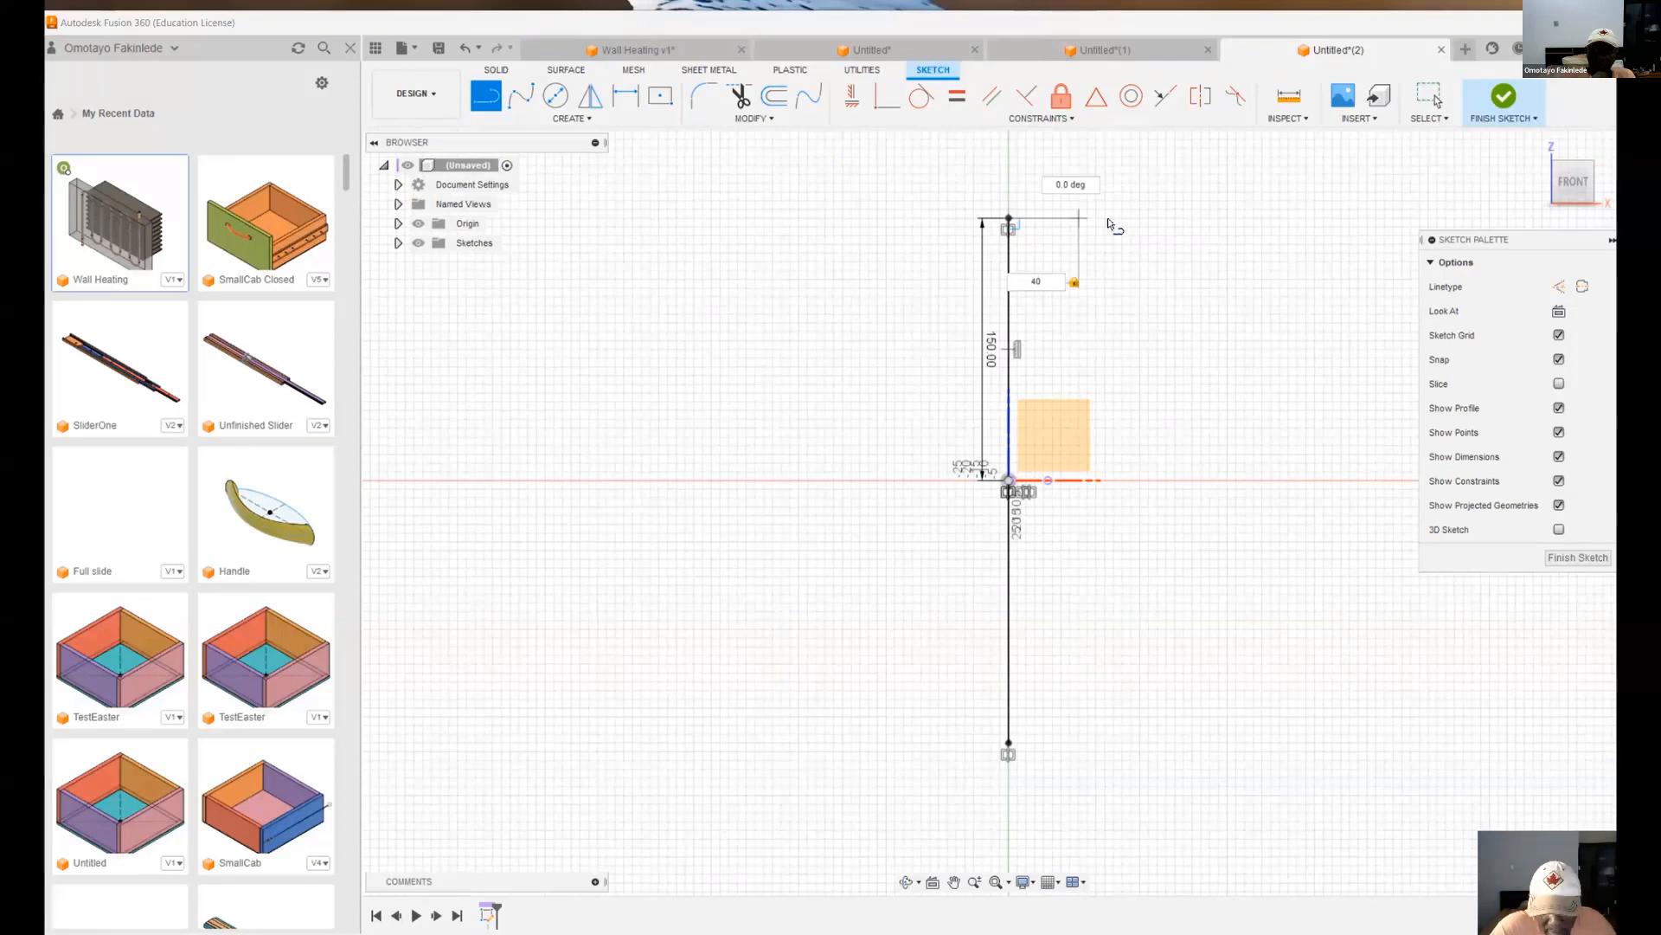
pyautogui.press('Return')
pyautogui.press('Escape')
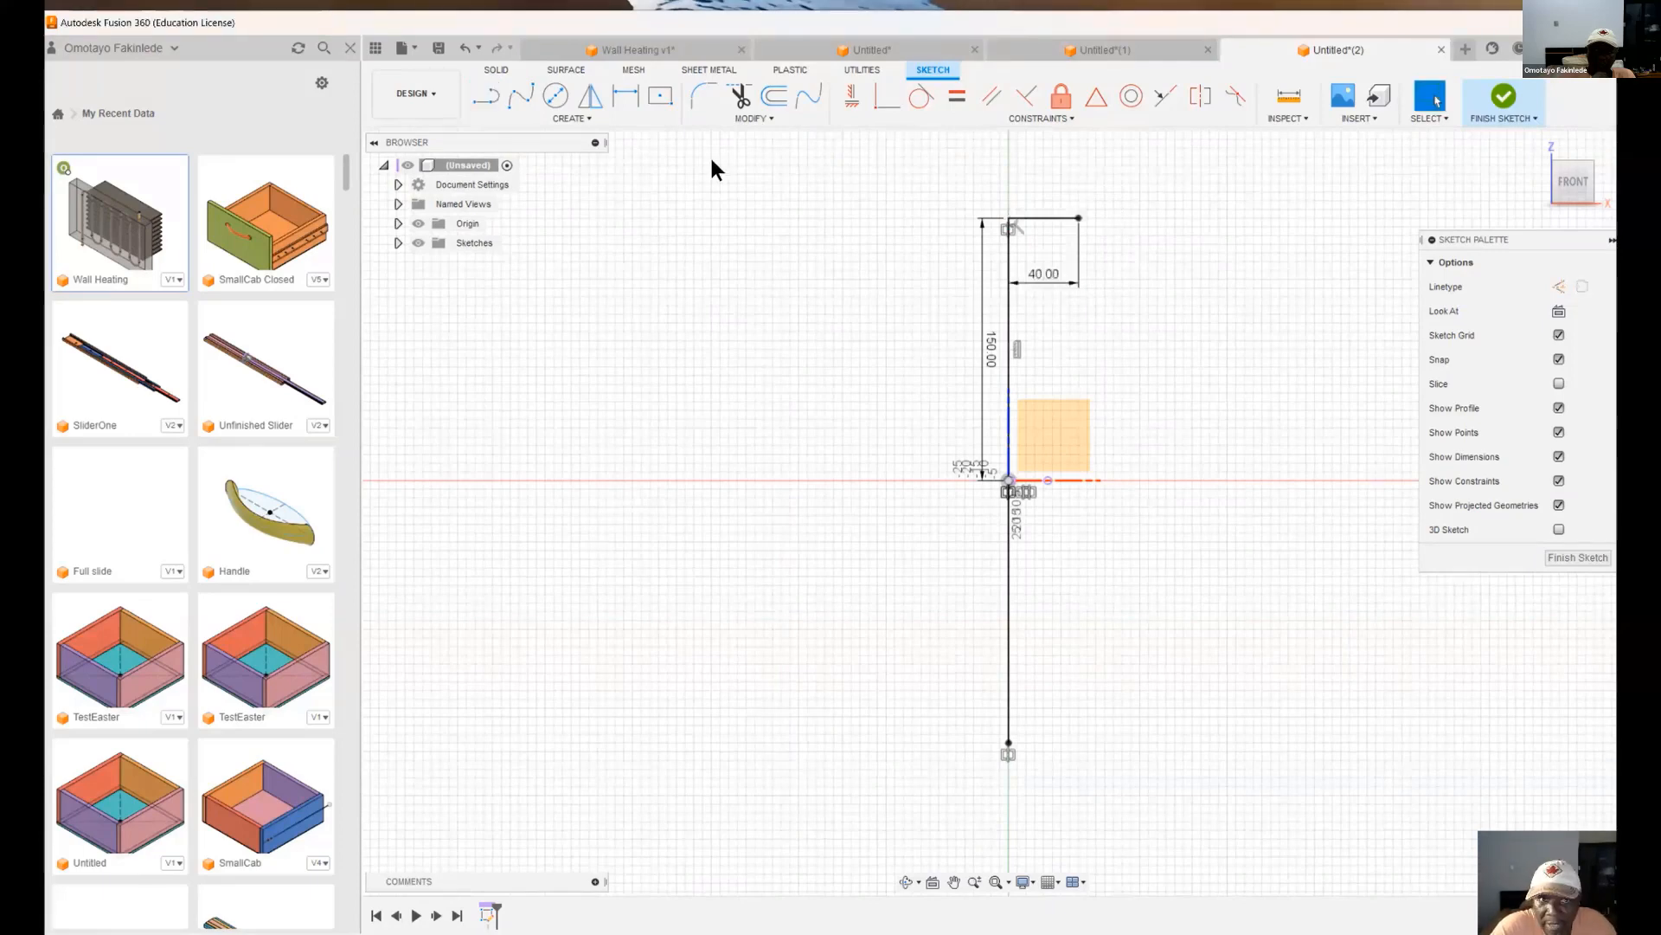
# - Draw a vertical line from the free end of the upper 40 mm line down to the X axis
pyautogui.click(487, 97)
pyautogui.click(1078, 217)
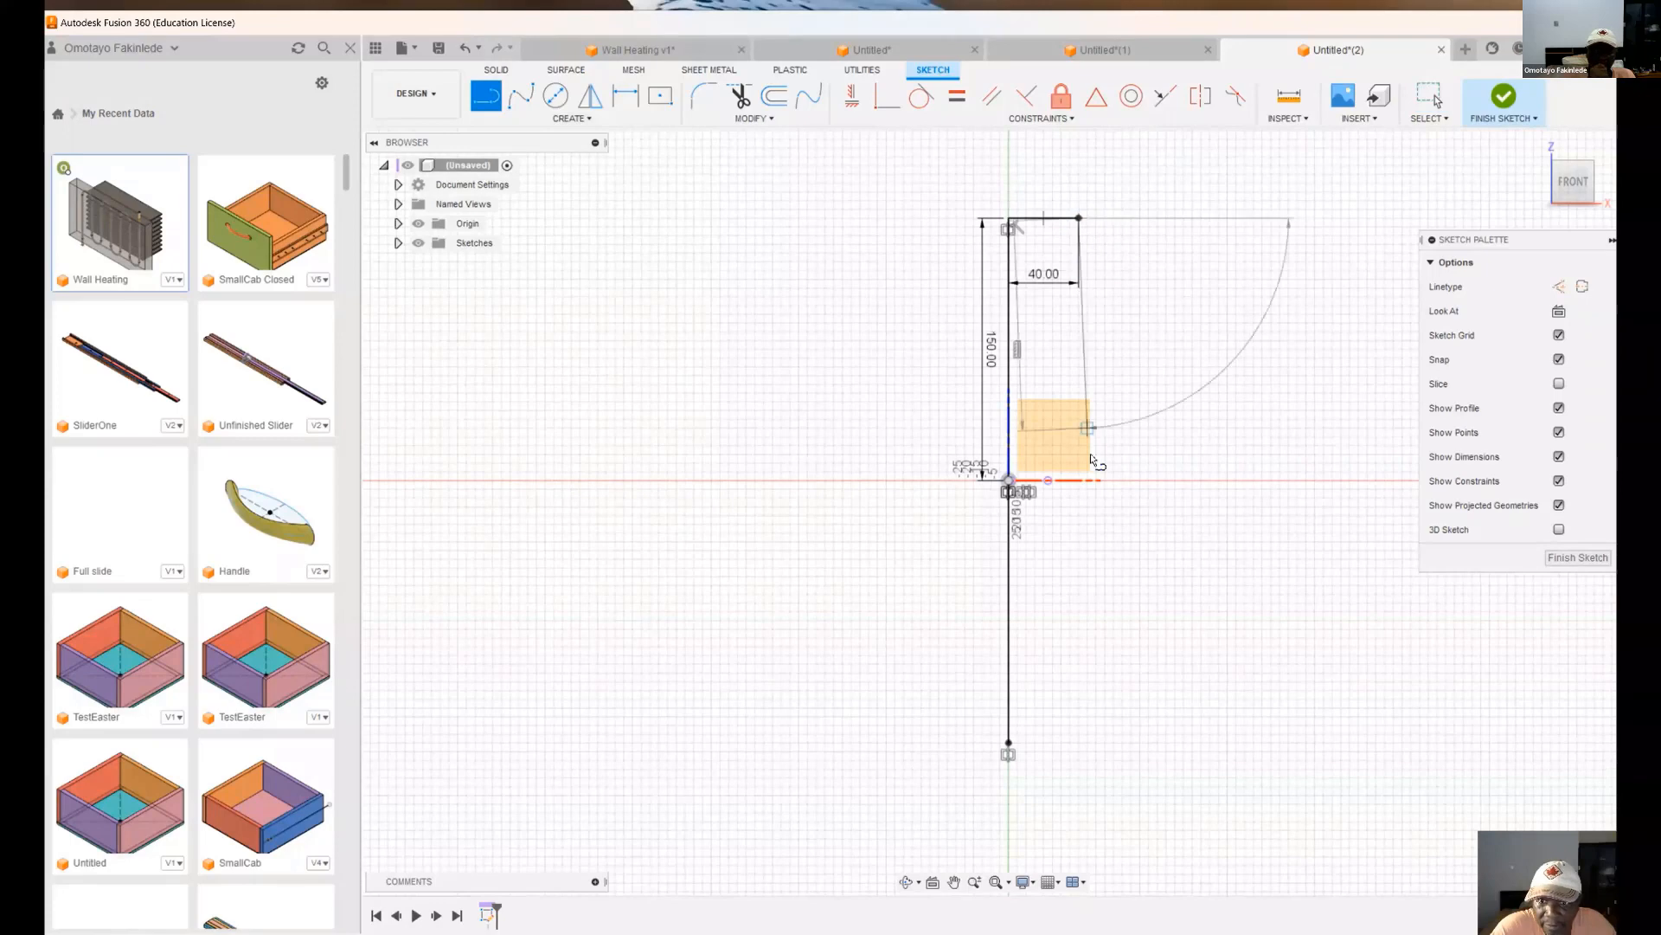
pyautogui.click(1078, 480)
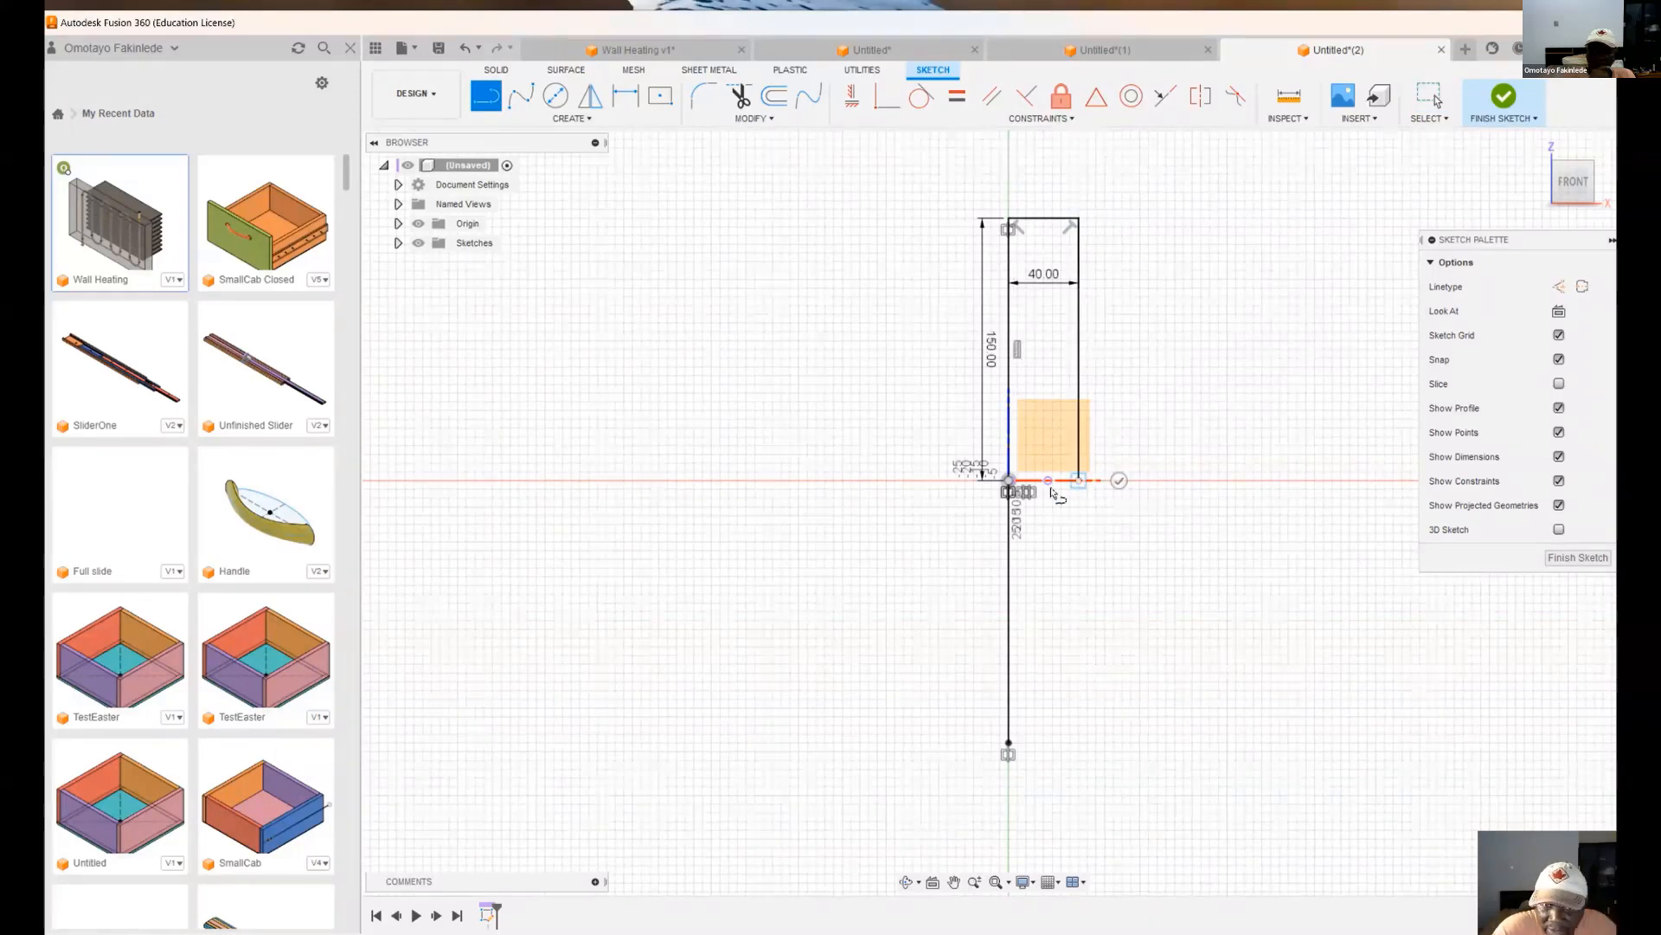
pyautogui.press('Escape')
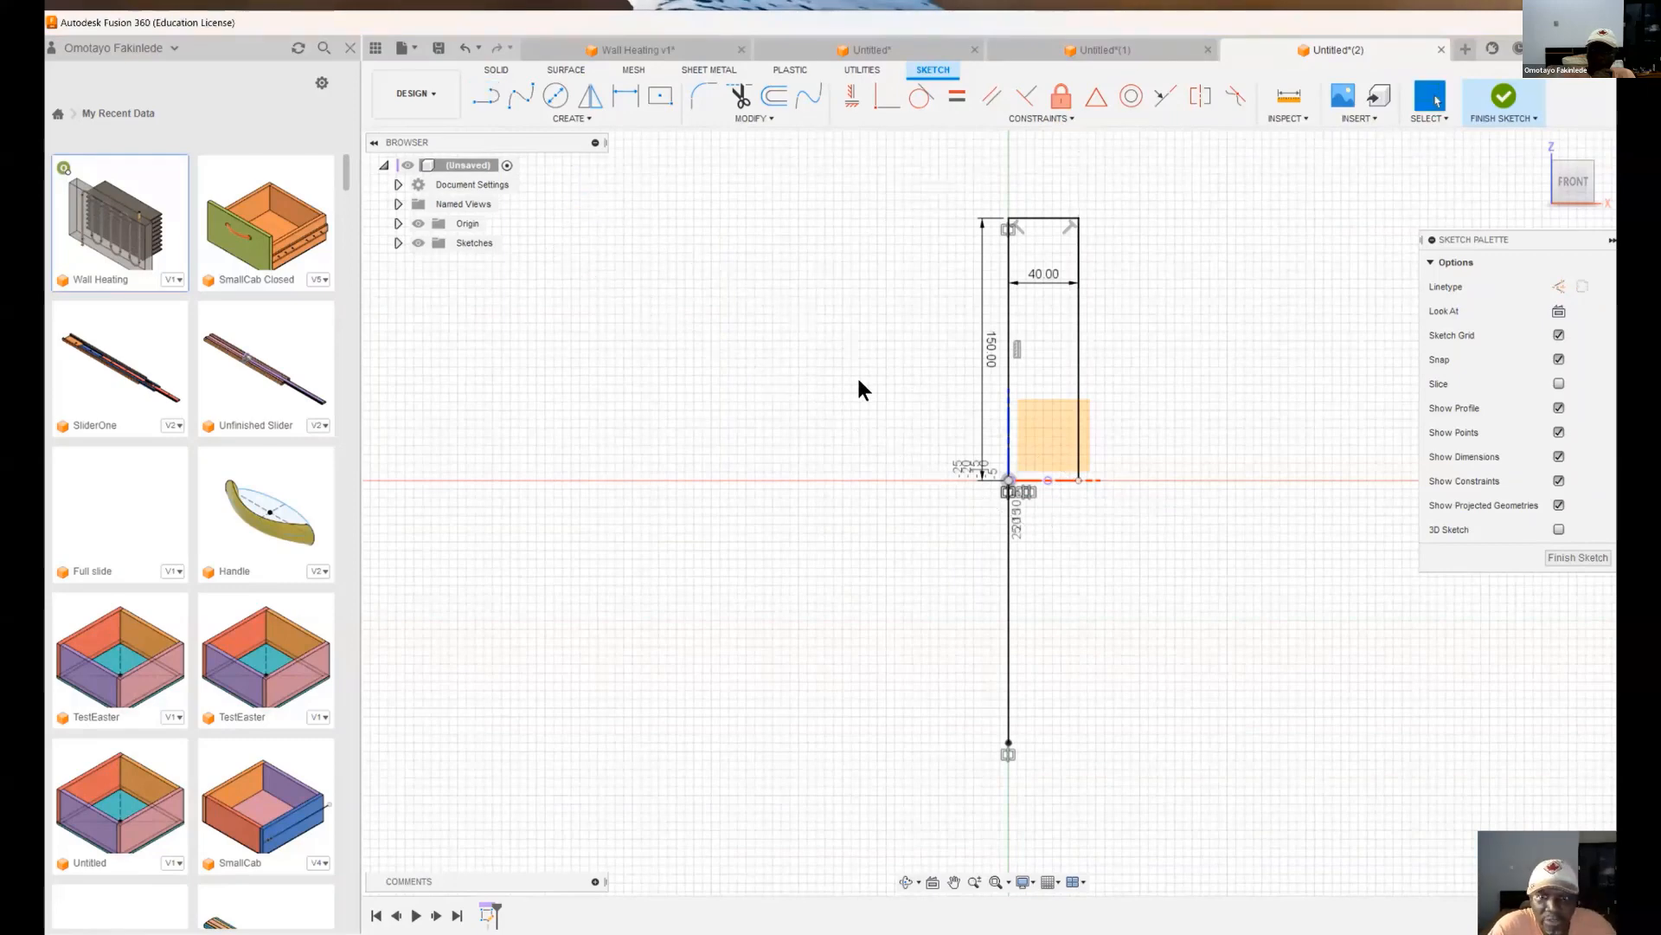
# - Draw a 40 mm horizontal line to the left from the lower end of the mirrored vertical line
pyautogui.click(496, 97)
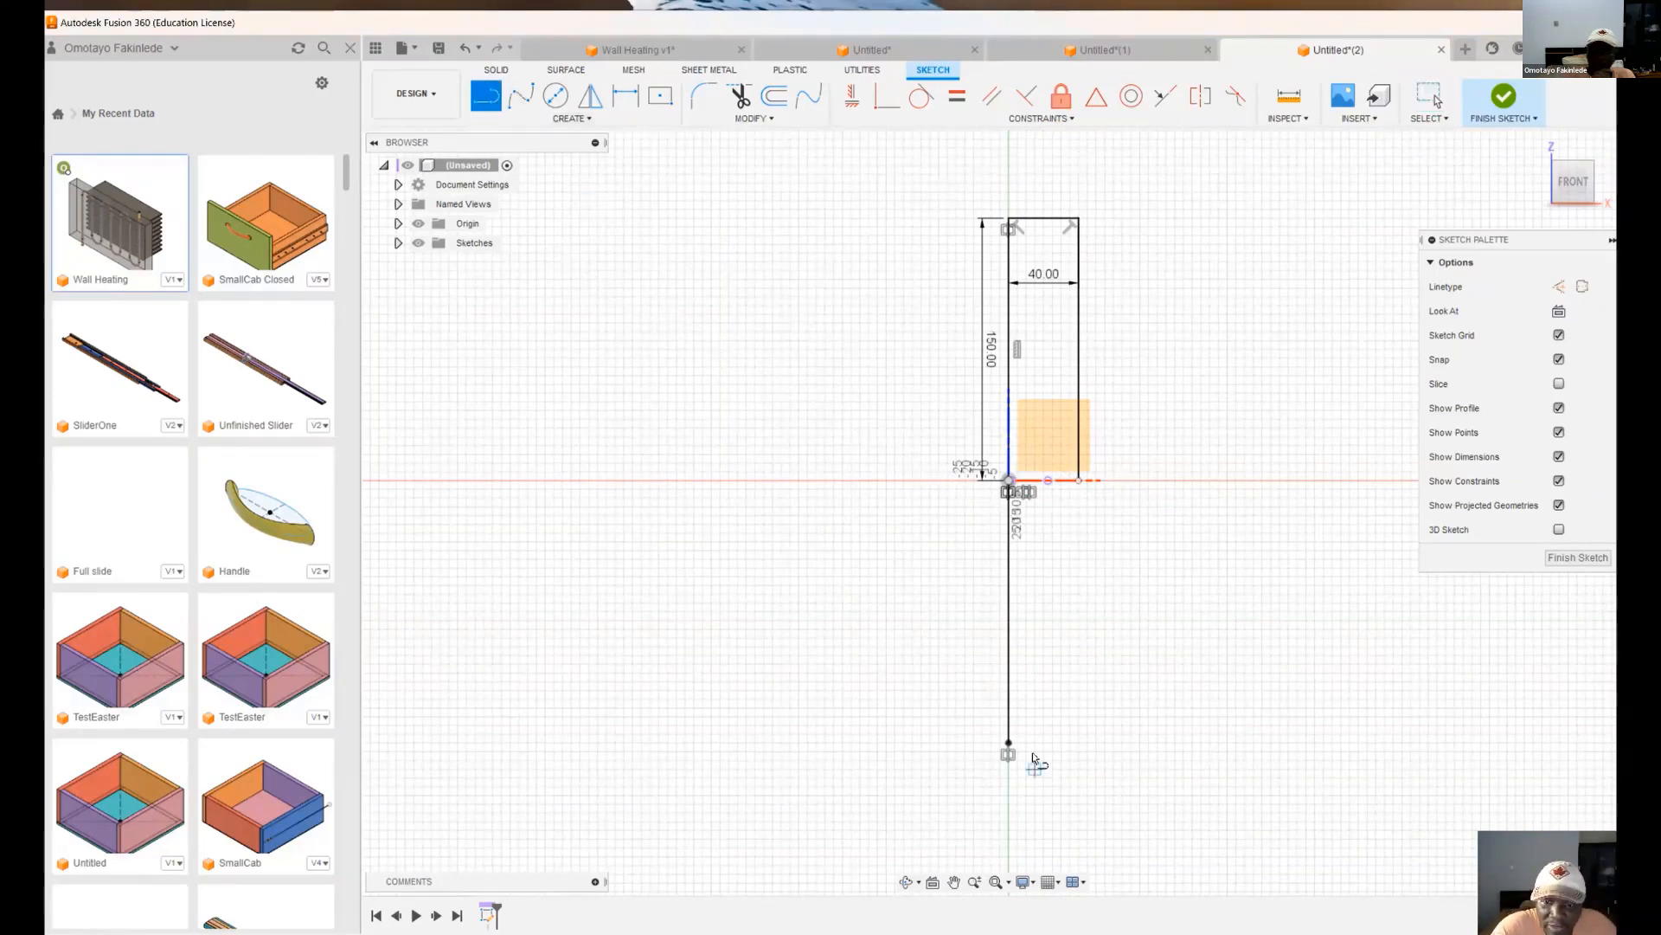
pyautogui.click(1006, 743)
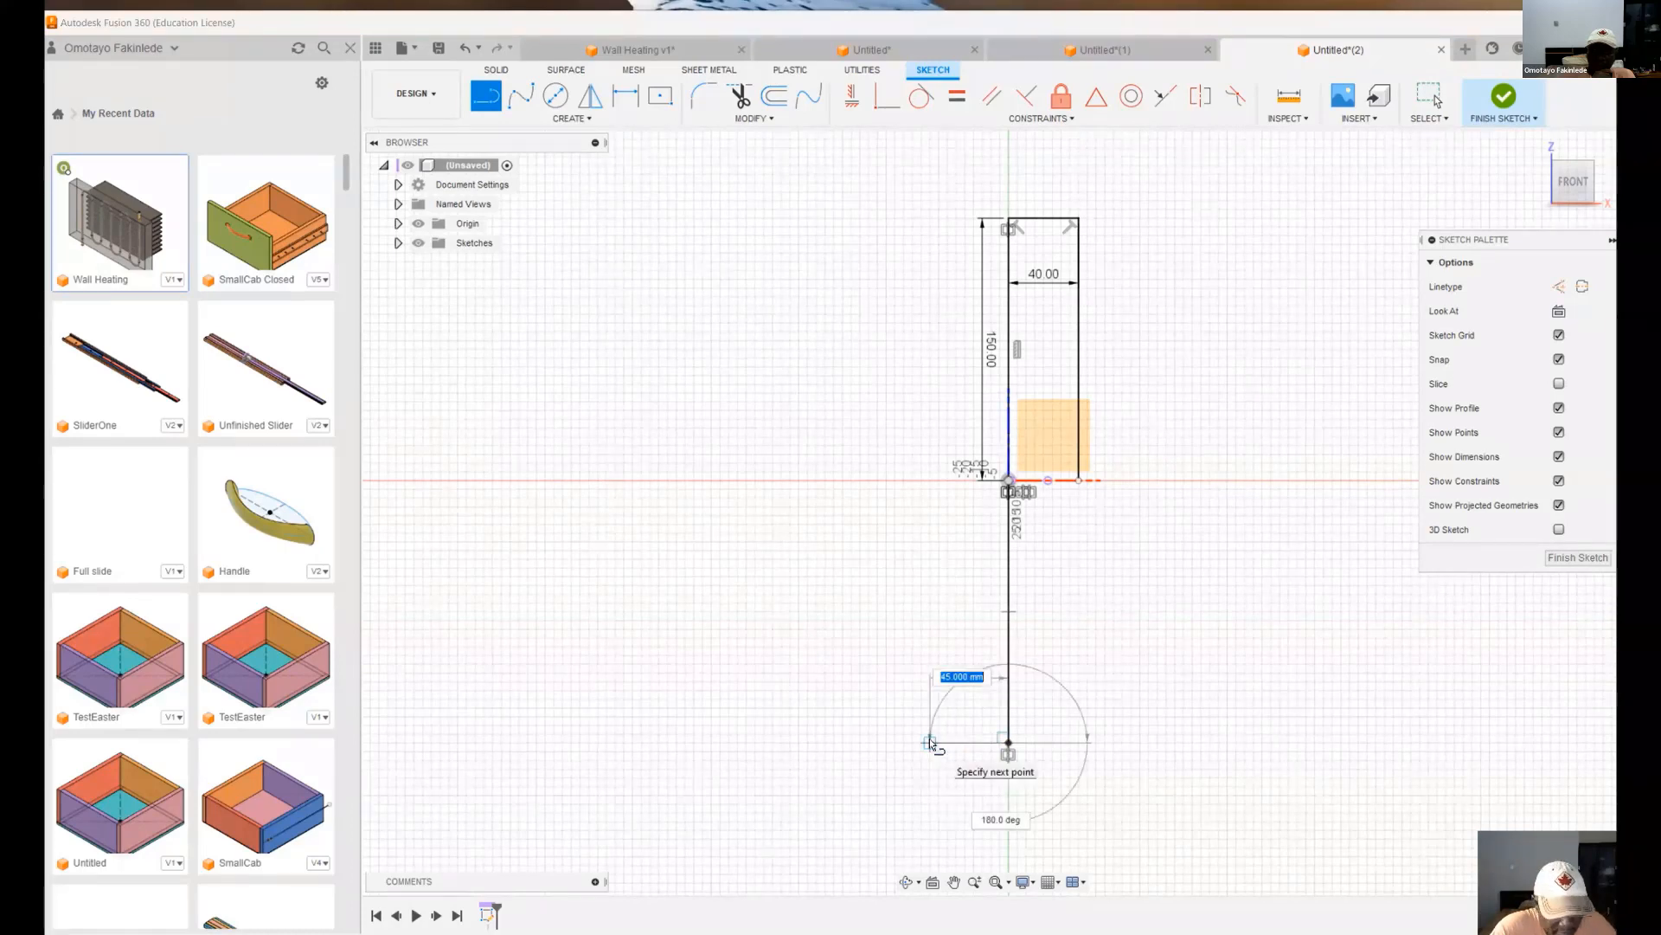
pyautogui.write('40')
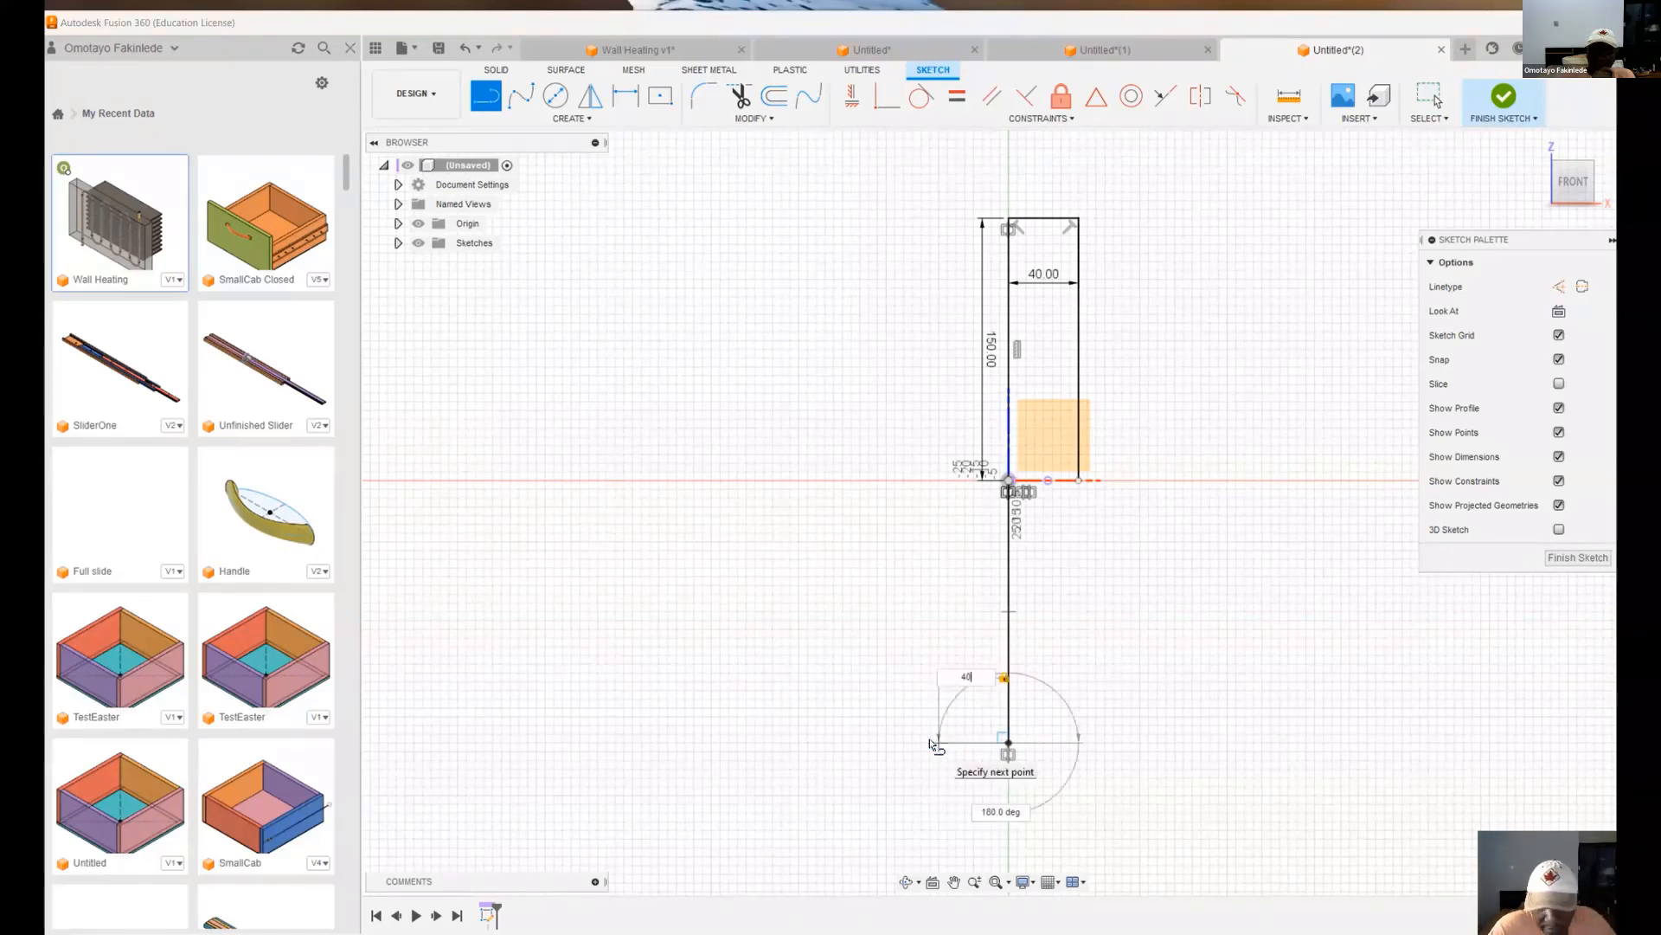
pyautogui.press('Return')
pyautogui.press('Escape')
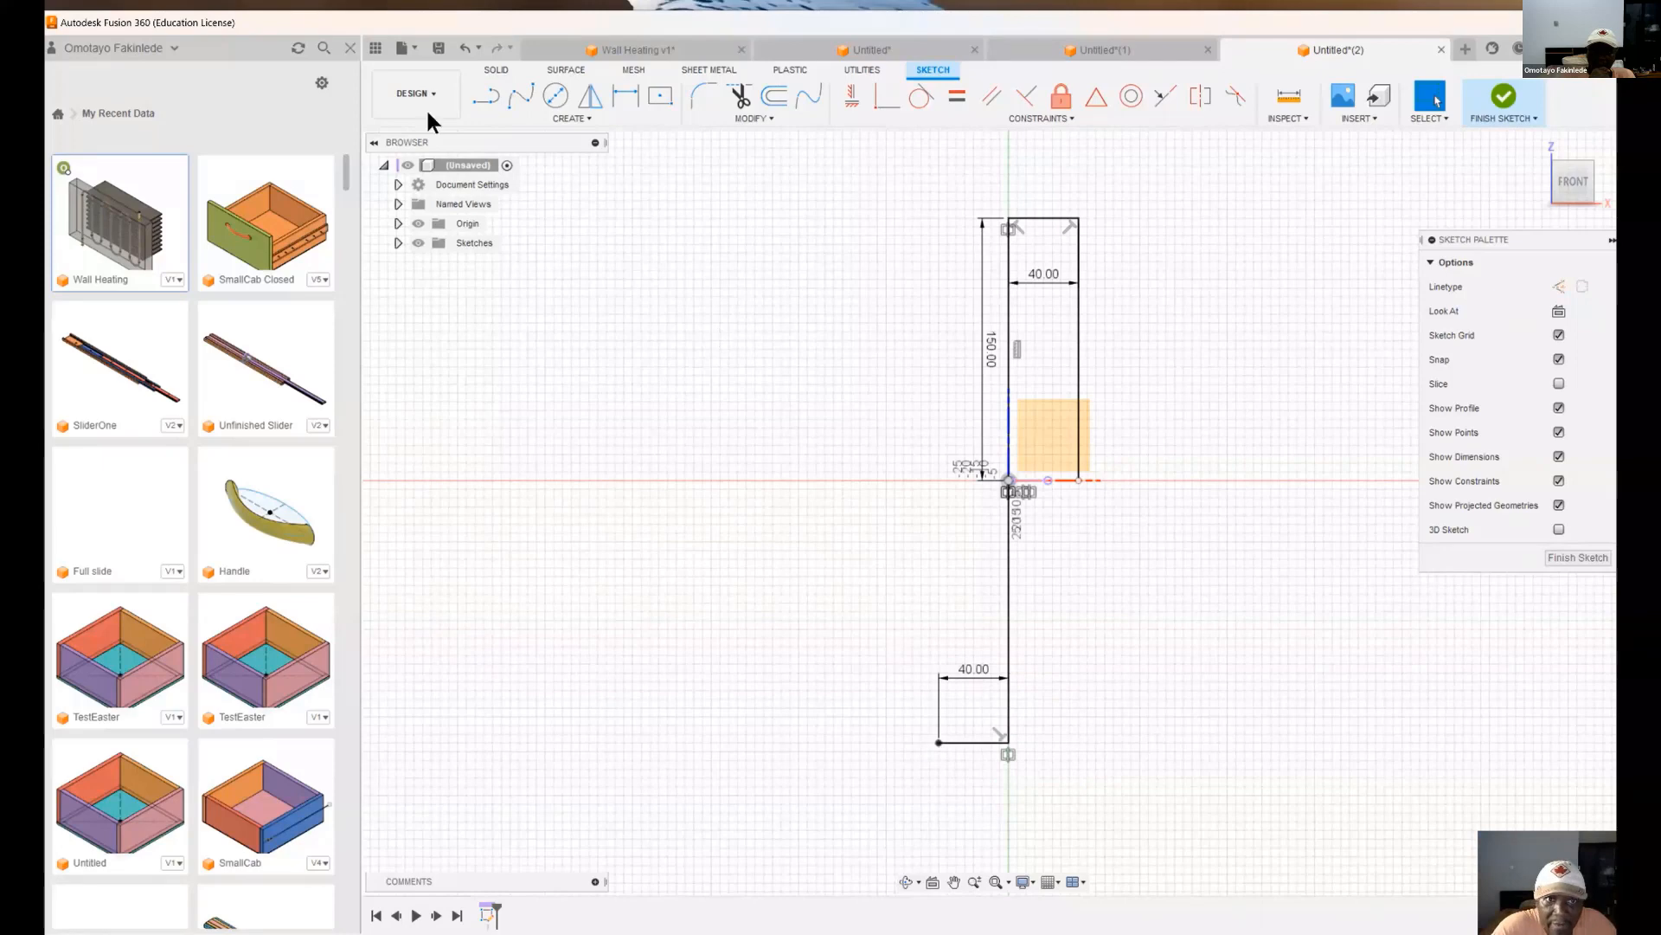
# - Draw a vertical line from the free end of the lower 40 mm line up to the X axis
pyautogui.click(484, 100)
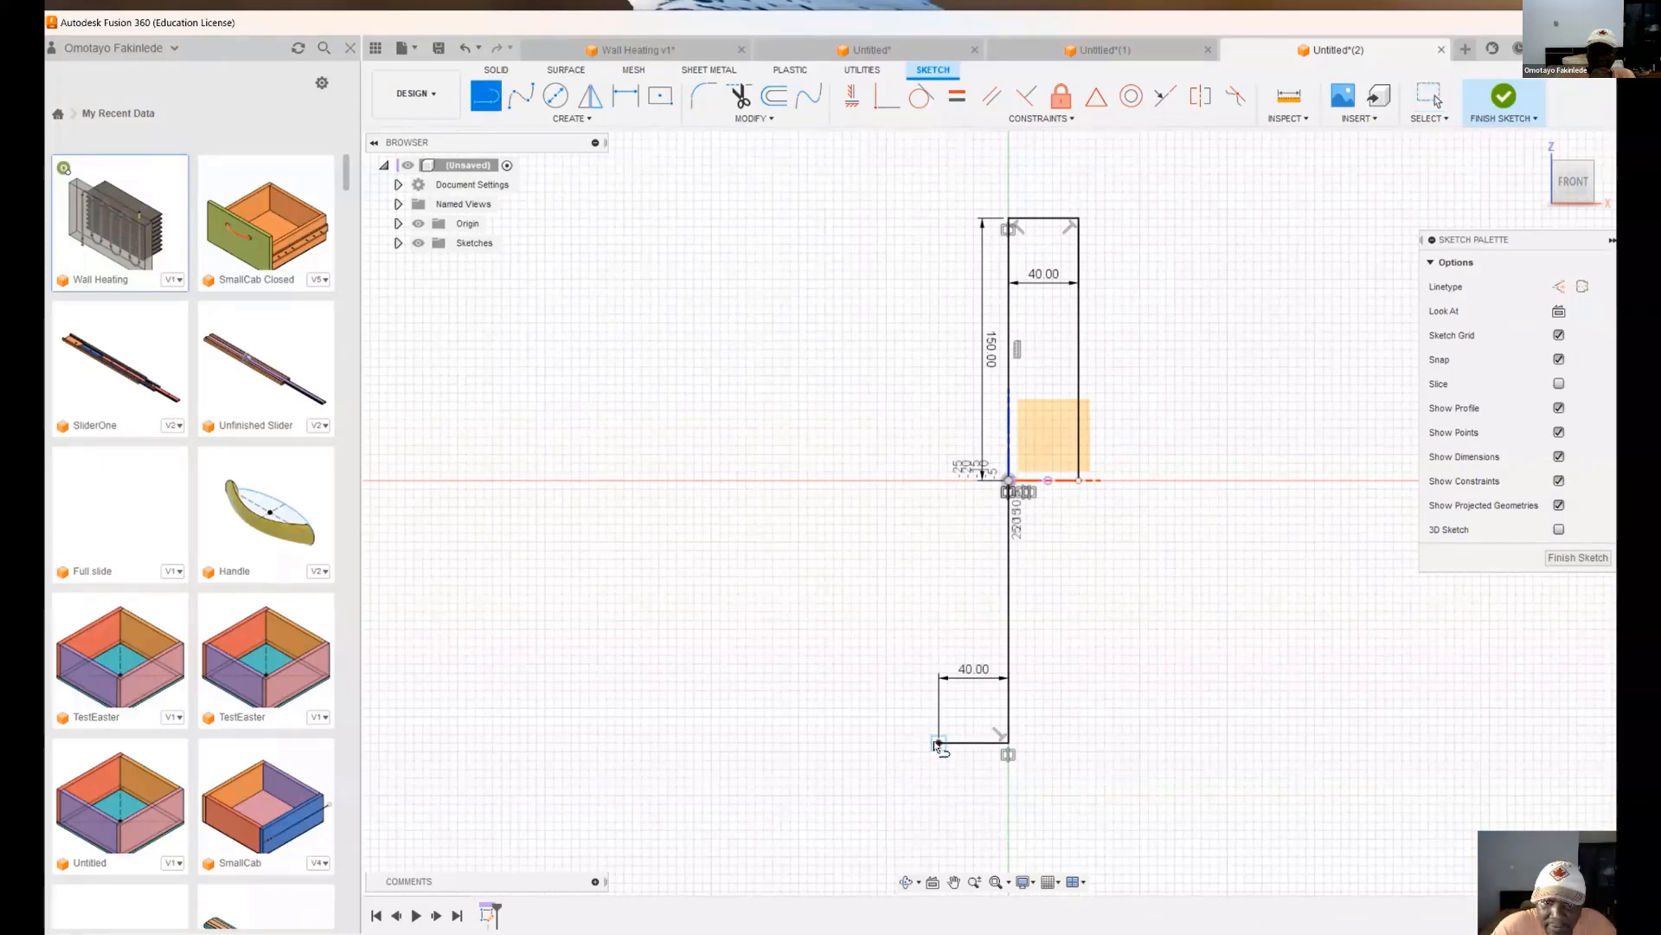
pyautogui.click(939, 481)
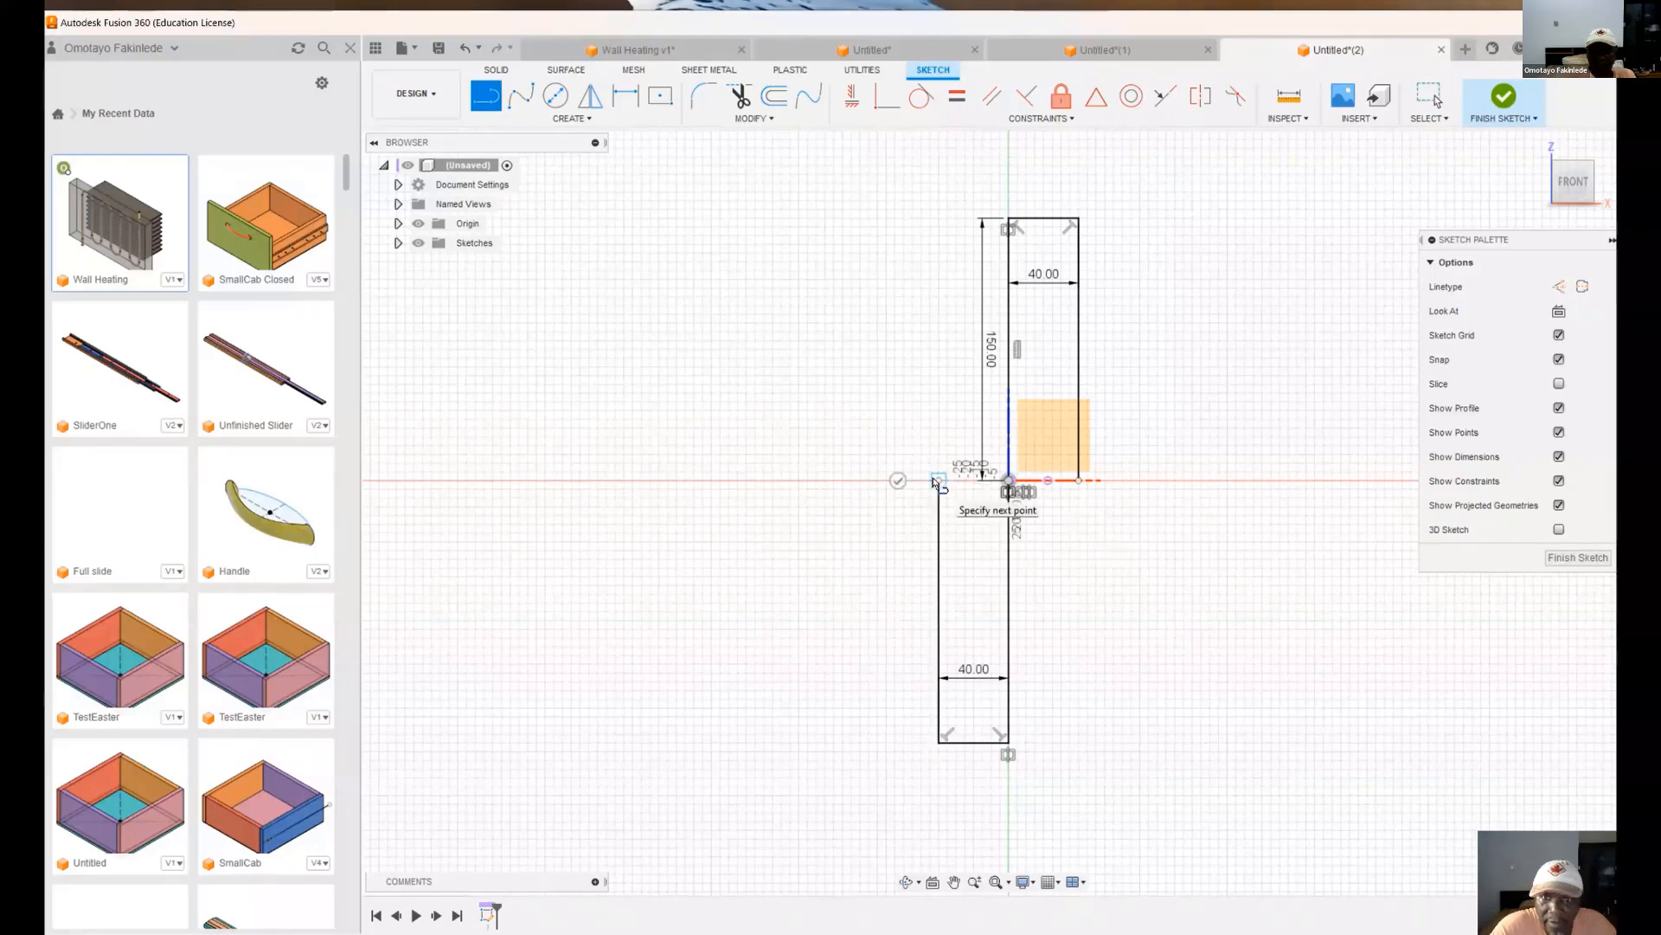
pyautogui.press('Escape')
pyautogui.press('Escape')
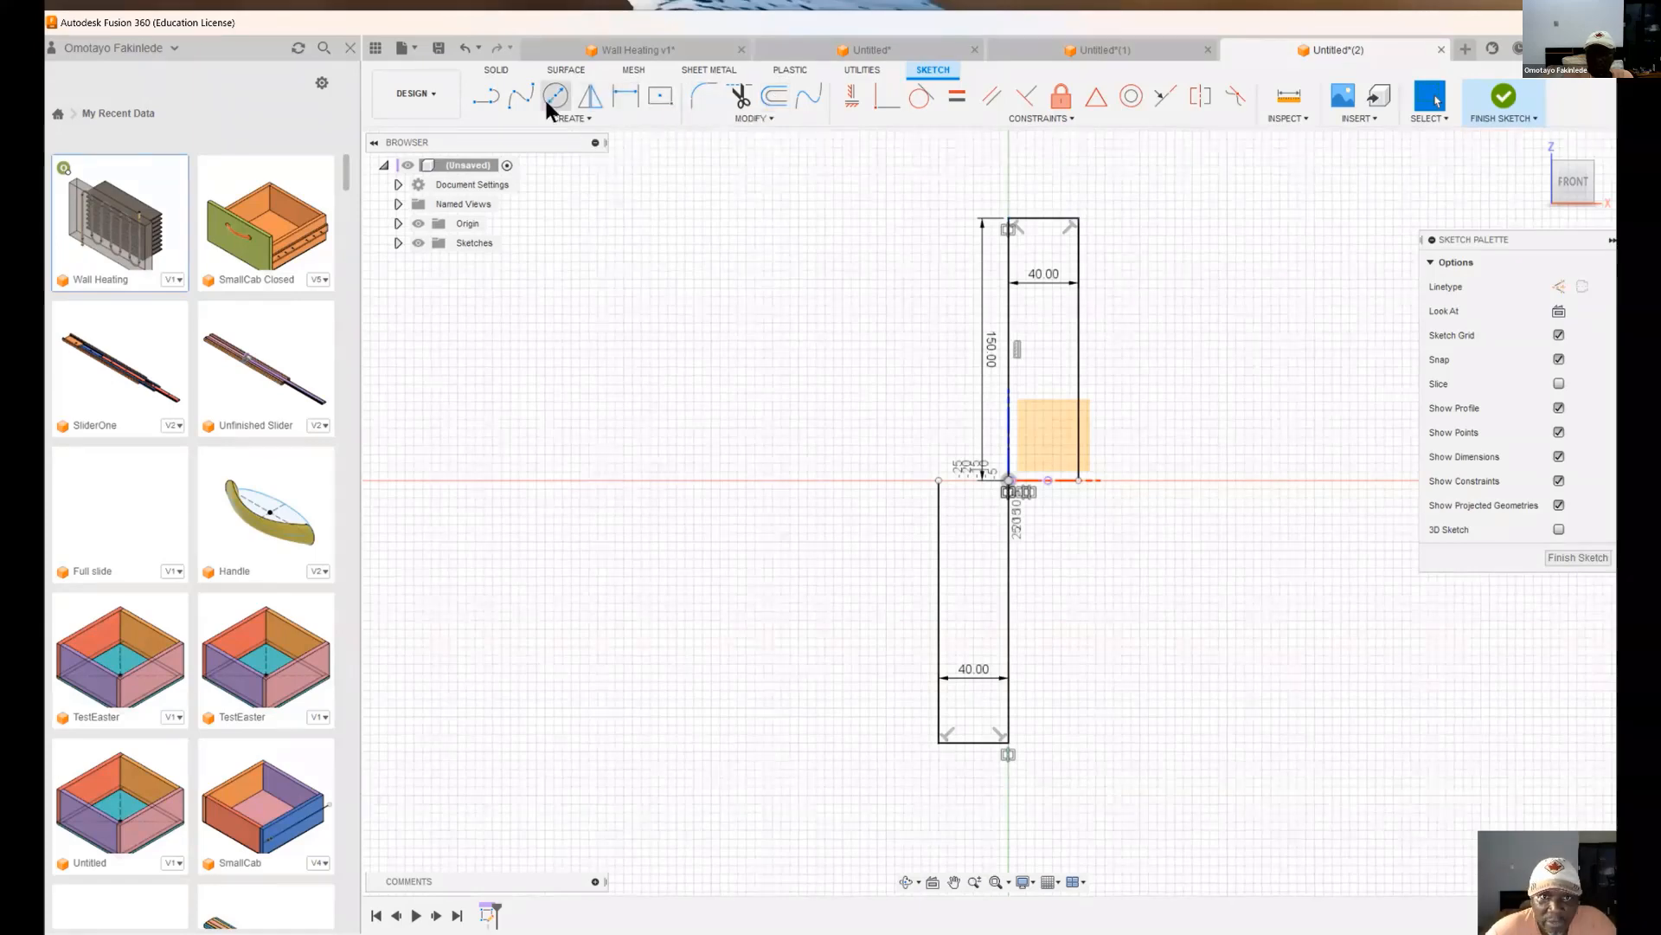
# - Fillet the sketch's upper-right corner with a 15 mm radius
pyautogui.click(704, 95)
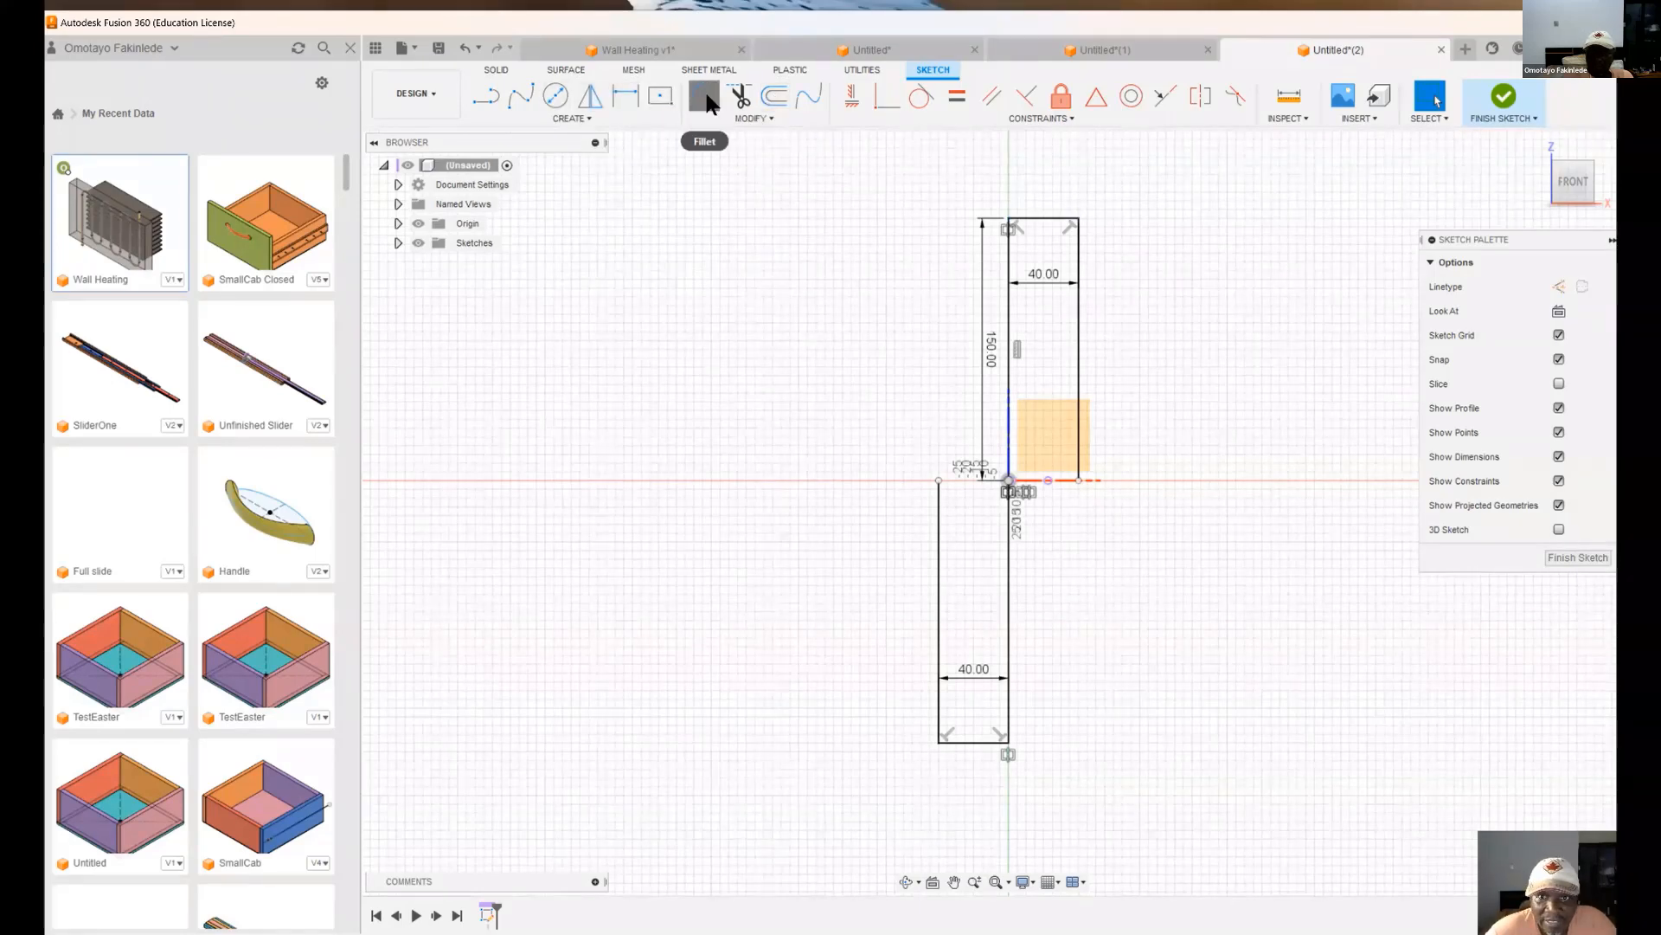
pyautogui.click(1076, 248)
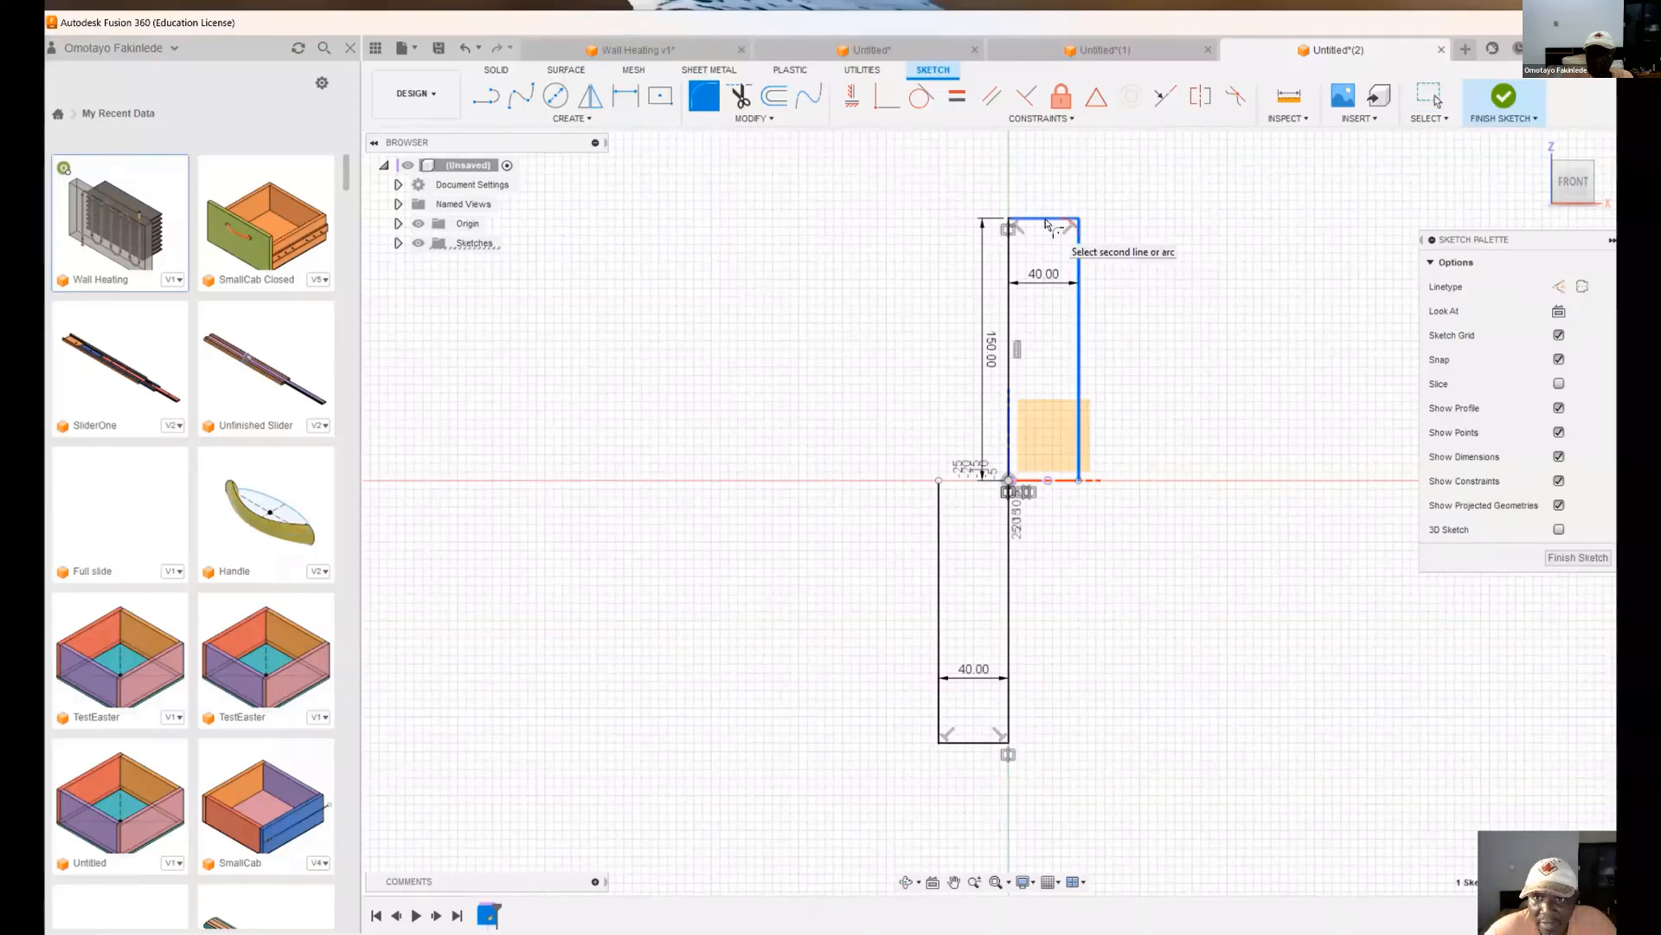
pyautogui.click(1047, 221)
pyautogui.write('15')
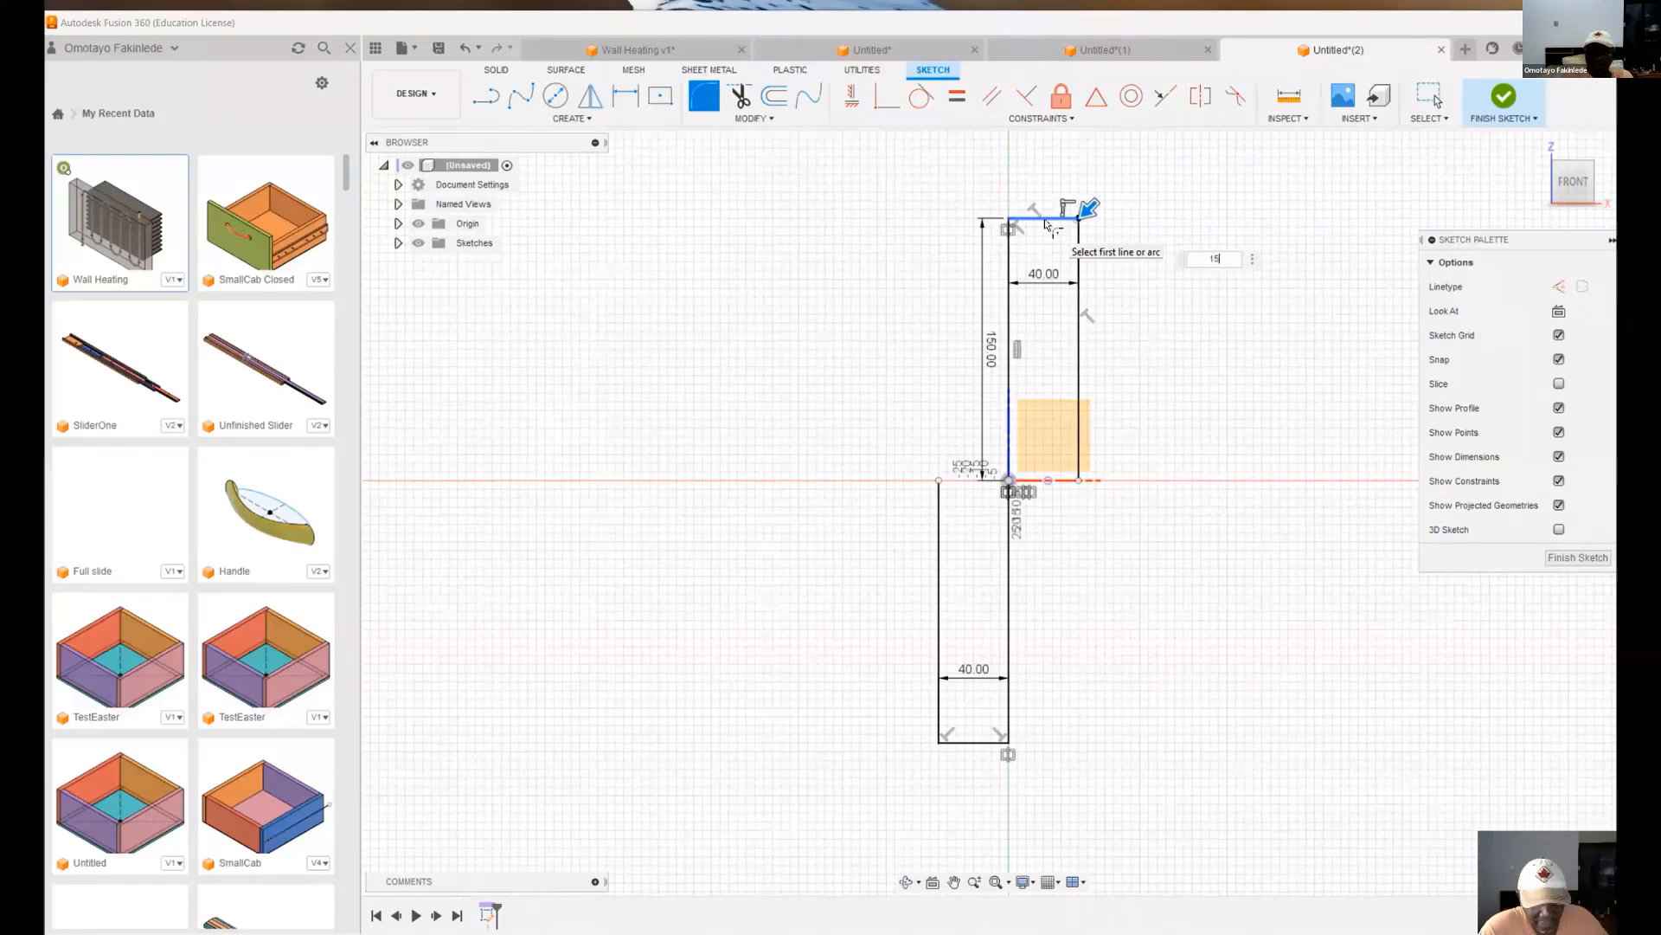
pyautogui.press('Return')
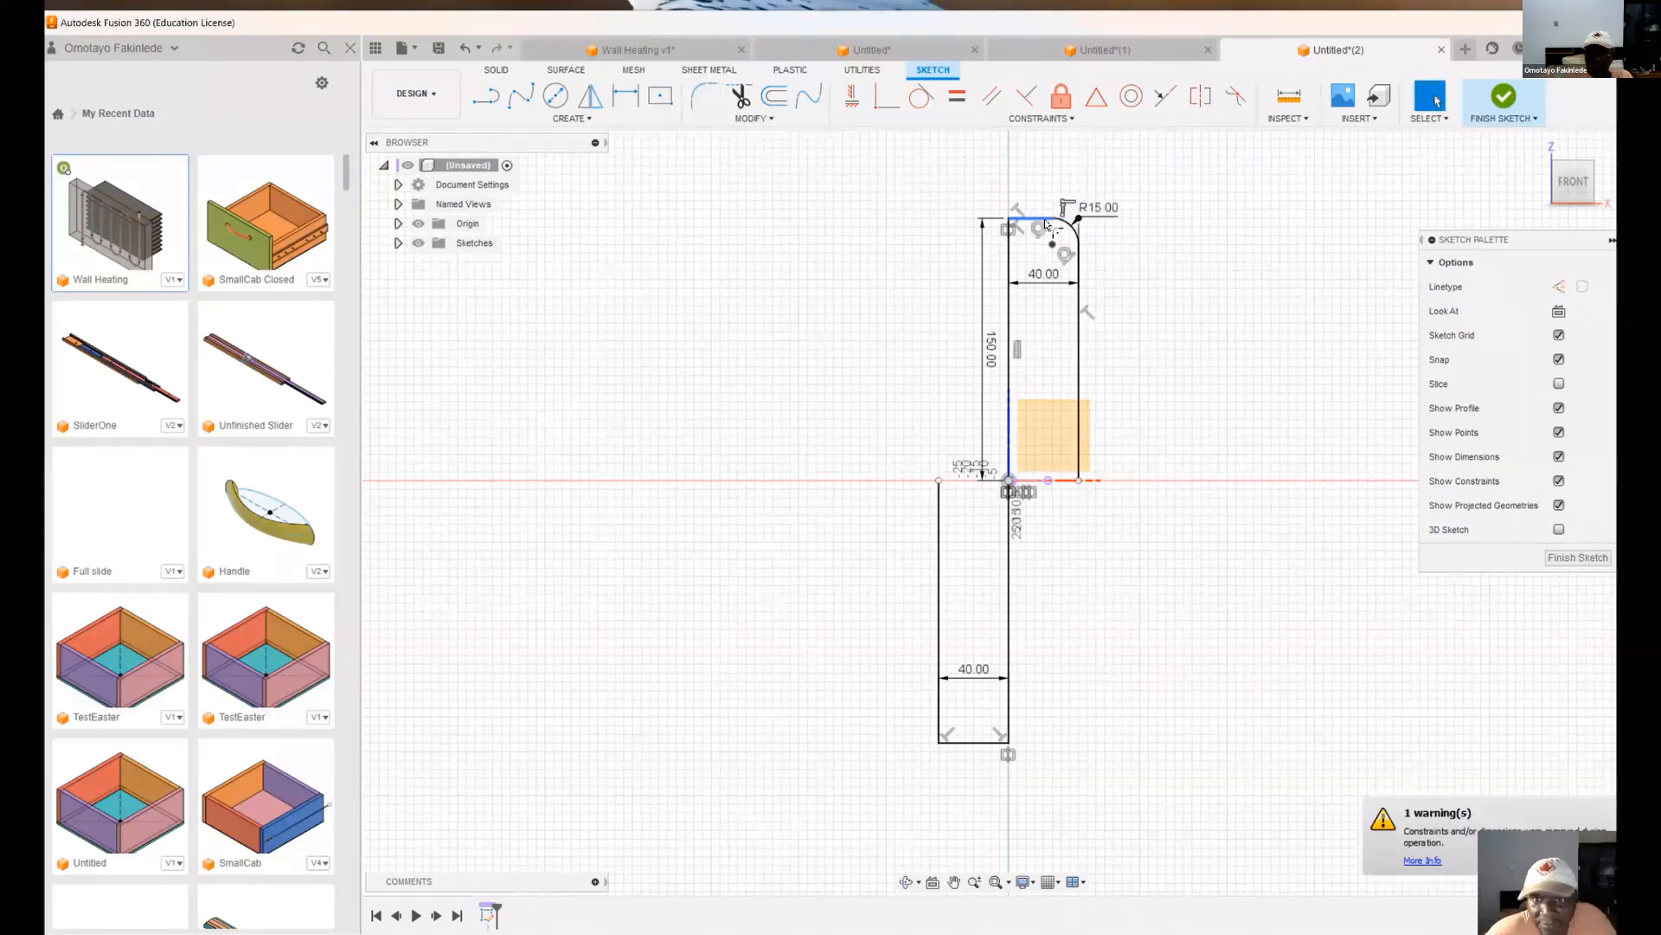
# - Fillet the sketch's upper-left corner, between the 150 mm vertical line and the upper horizontal line, with a 15 mm radius
pyautogui.rightClick(848, 246)
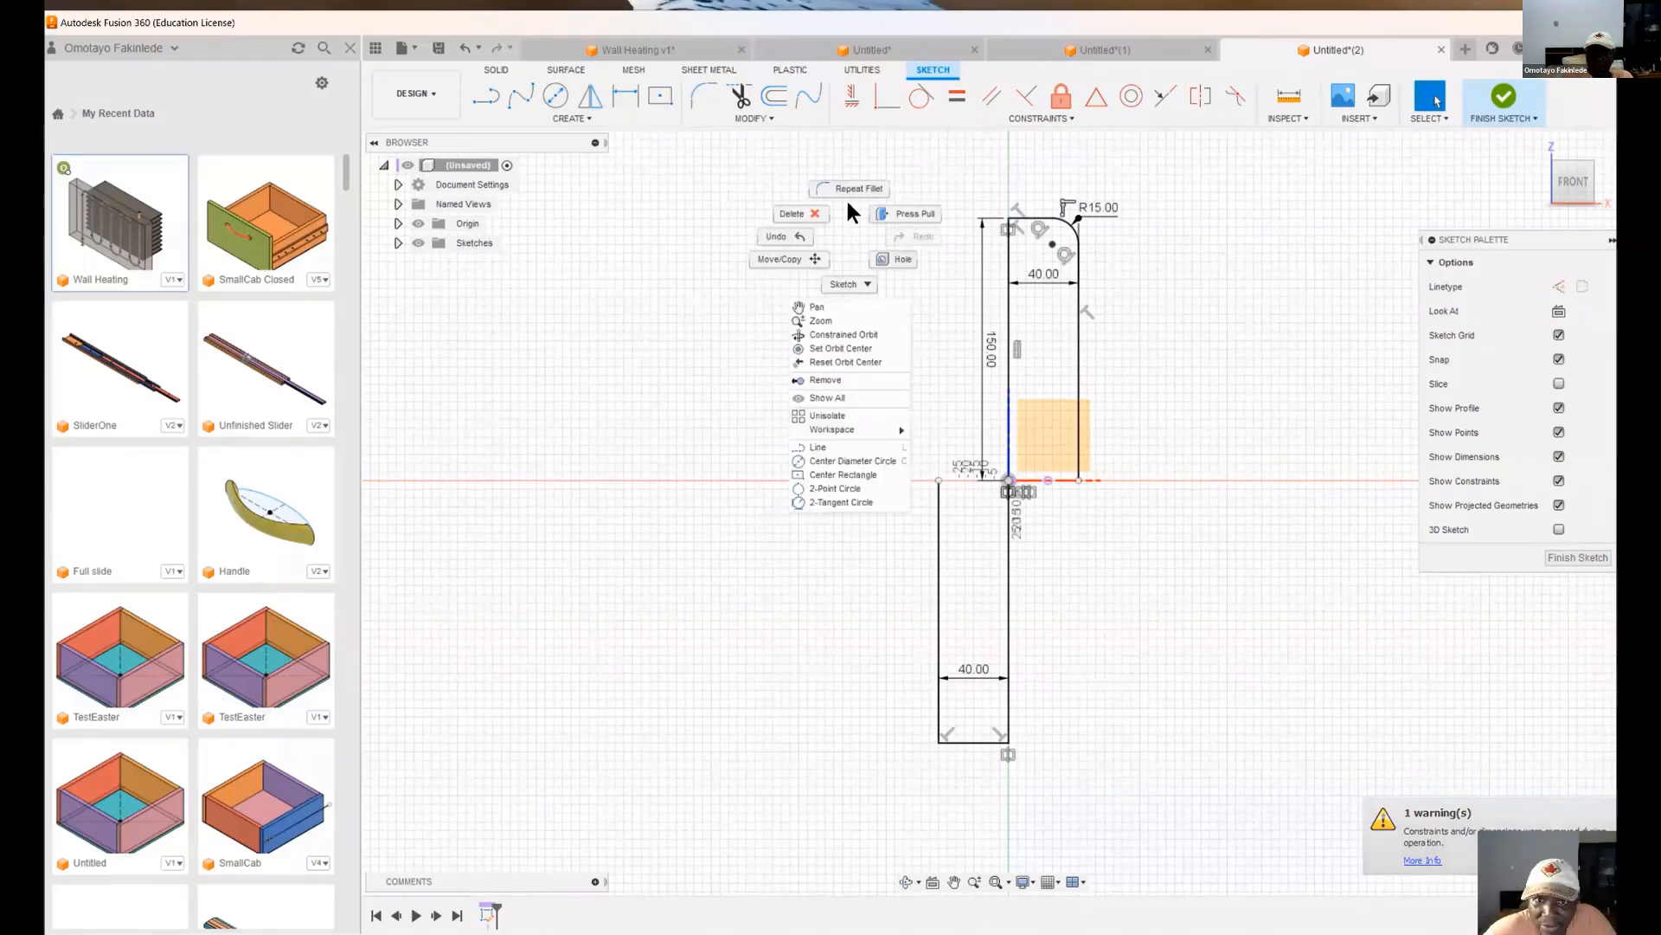
pyautogui.click(846, 187)
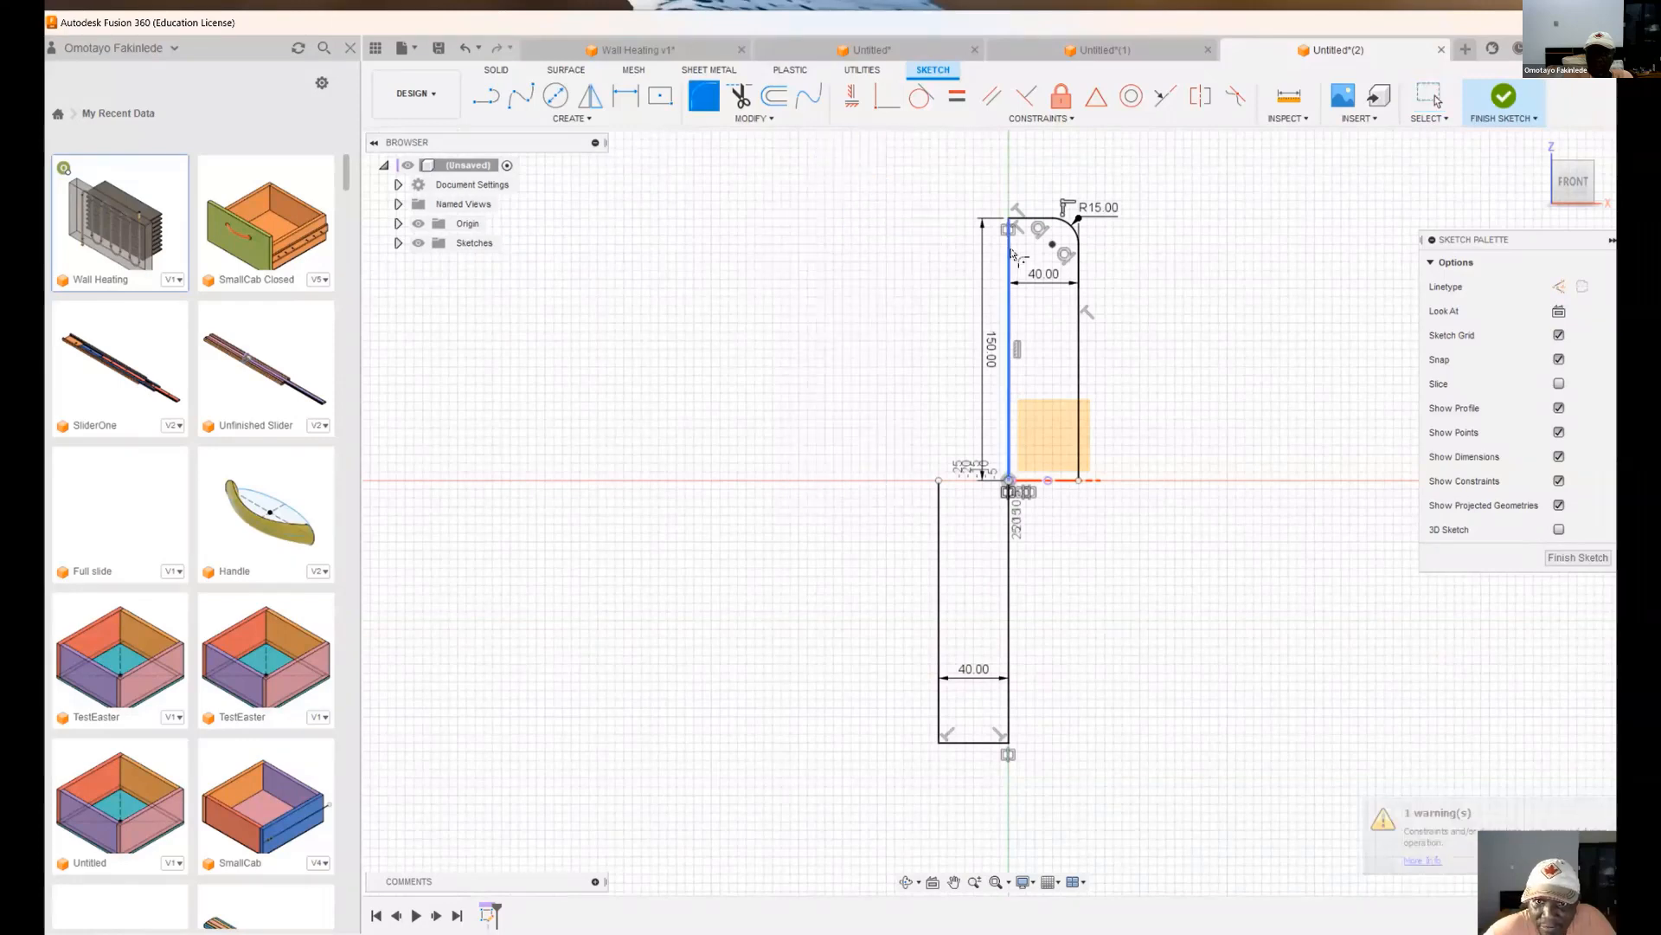
pyautogui.click(1010, 249)
pyautogui.click(1035, 218)
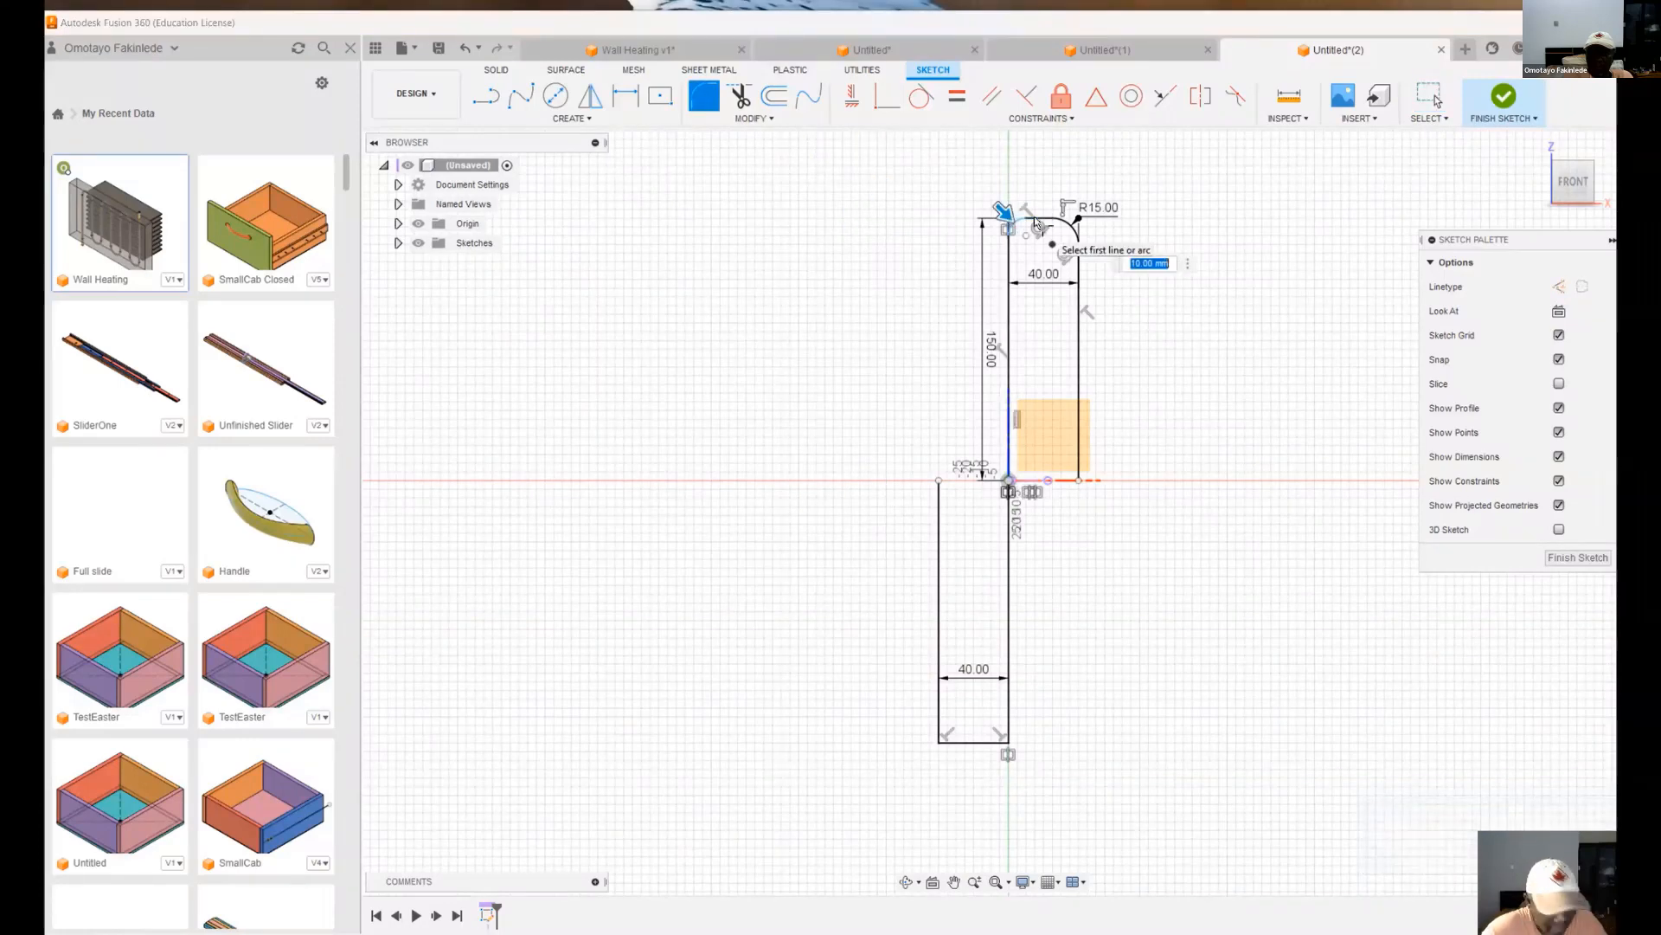
pyautogui.write('15')
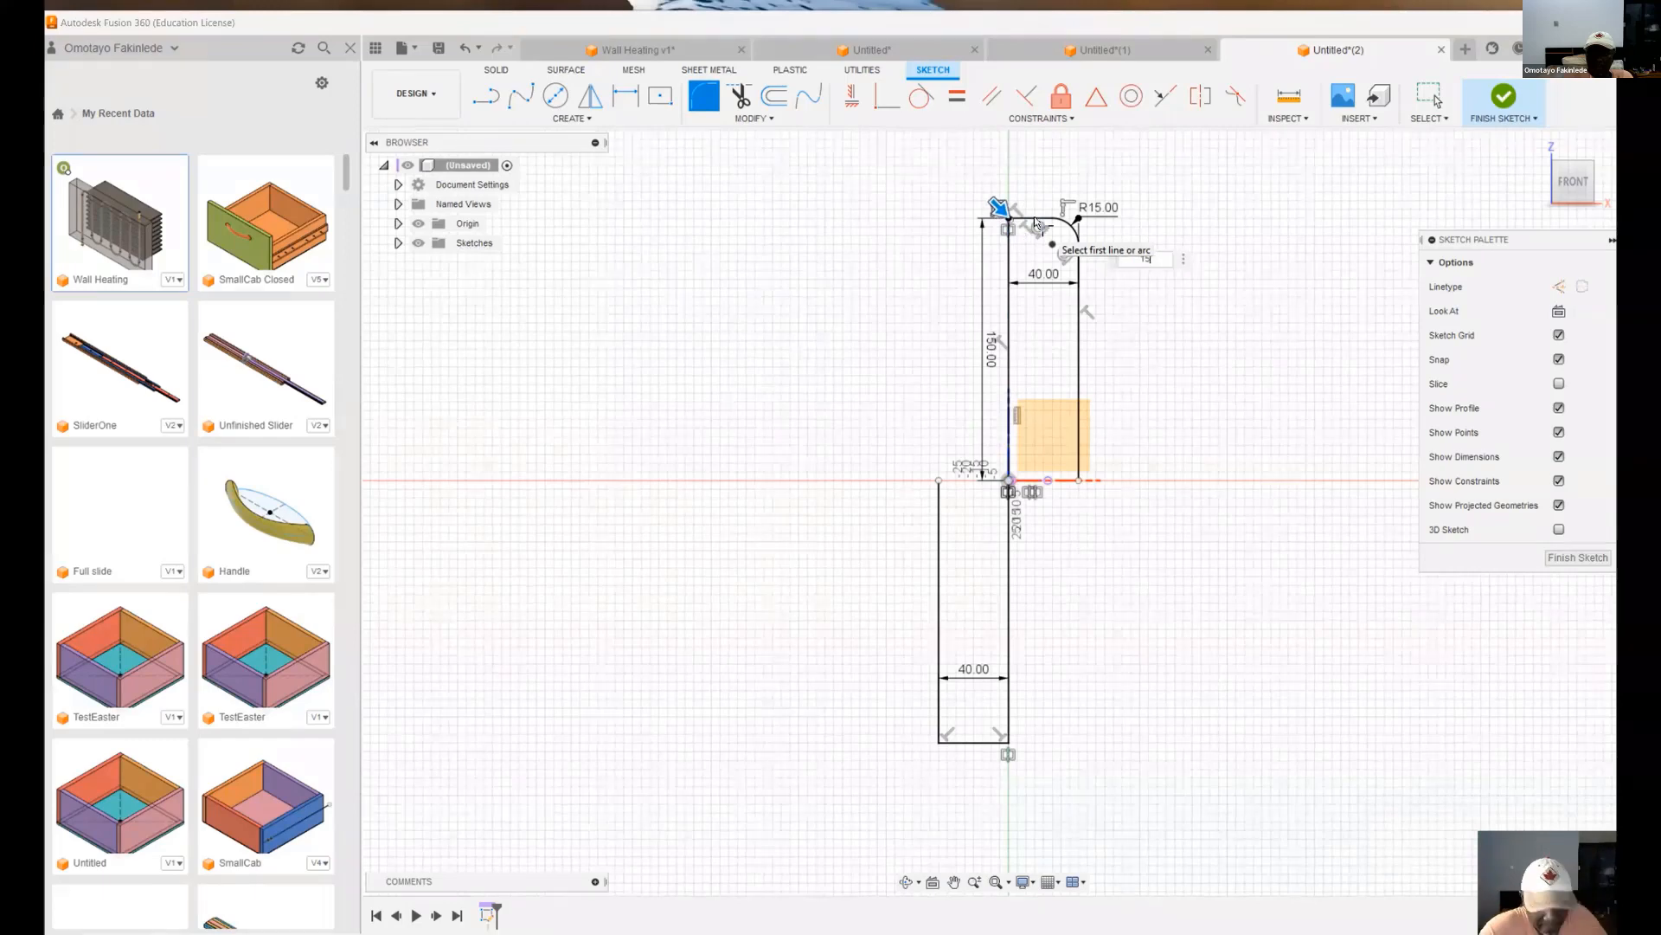
pyautogui.press('Return')
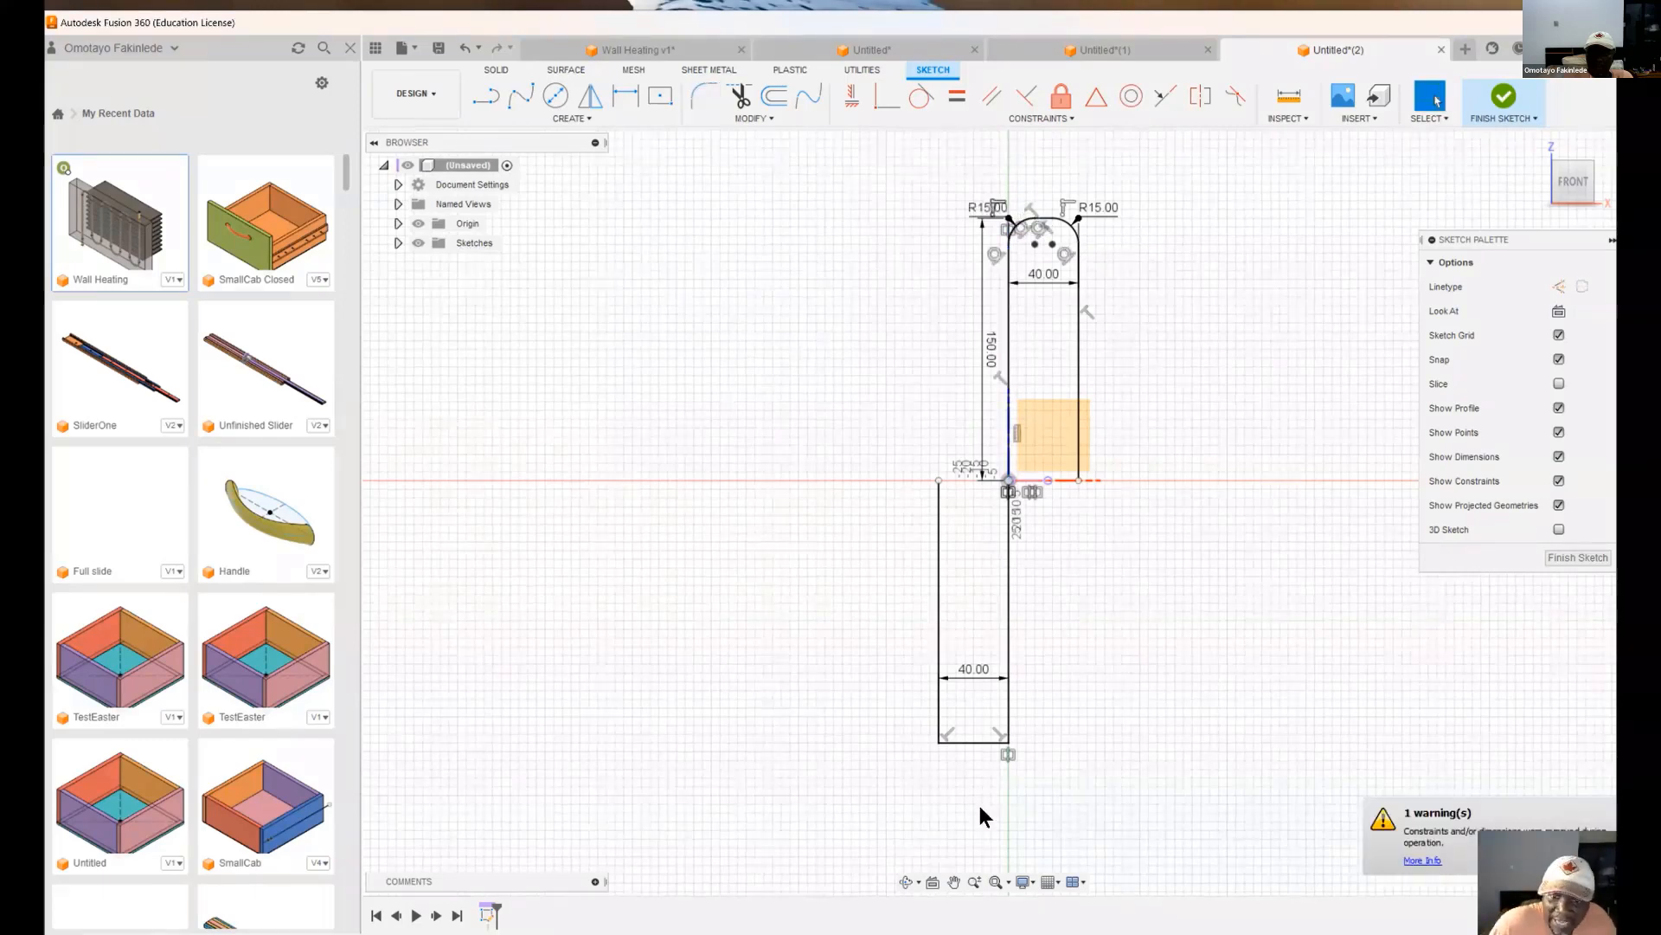
# - Fillet the sketch's lower-right corner, between the central vertical line and the lower horizontal line, with a 15 mm radius
pyautogui.rightClick(1040, 652)
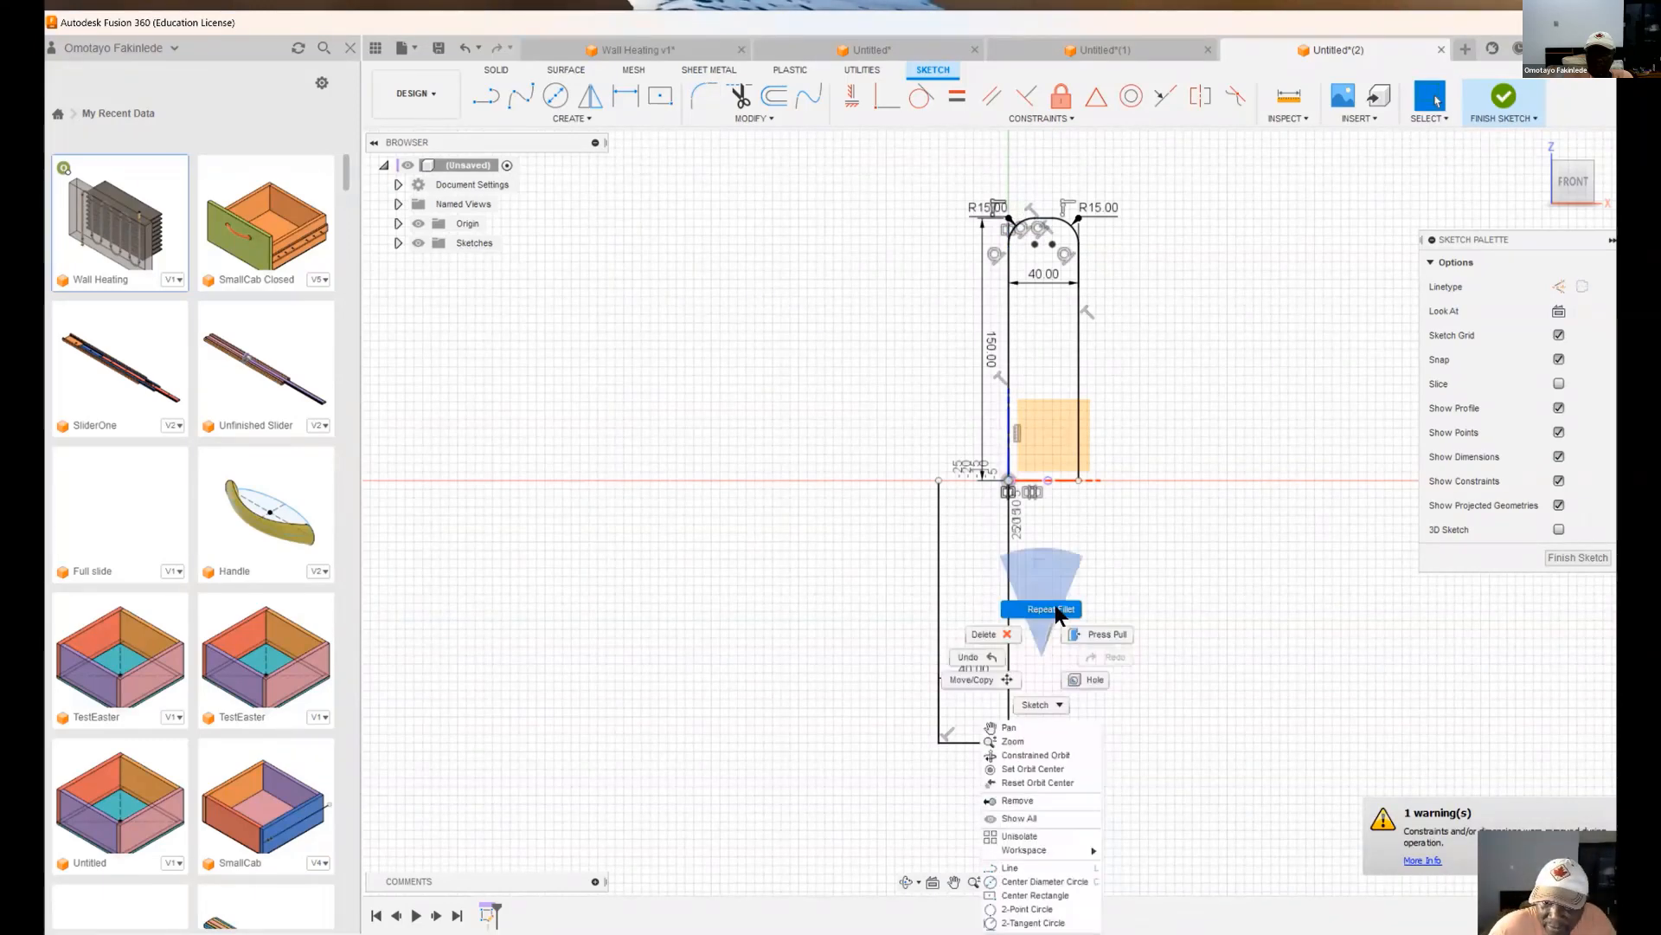
pyautogui.click(1045, 610)
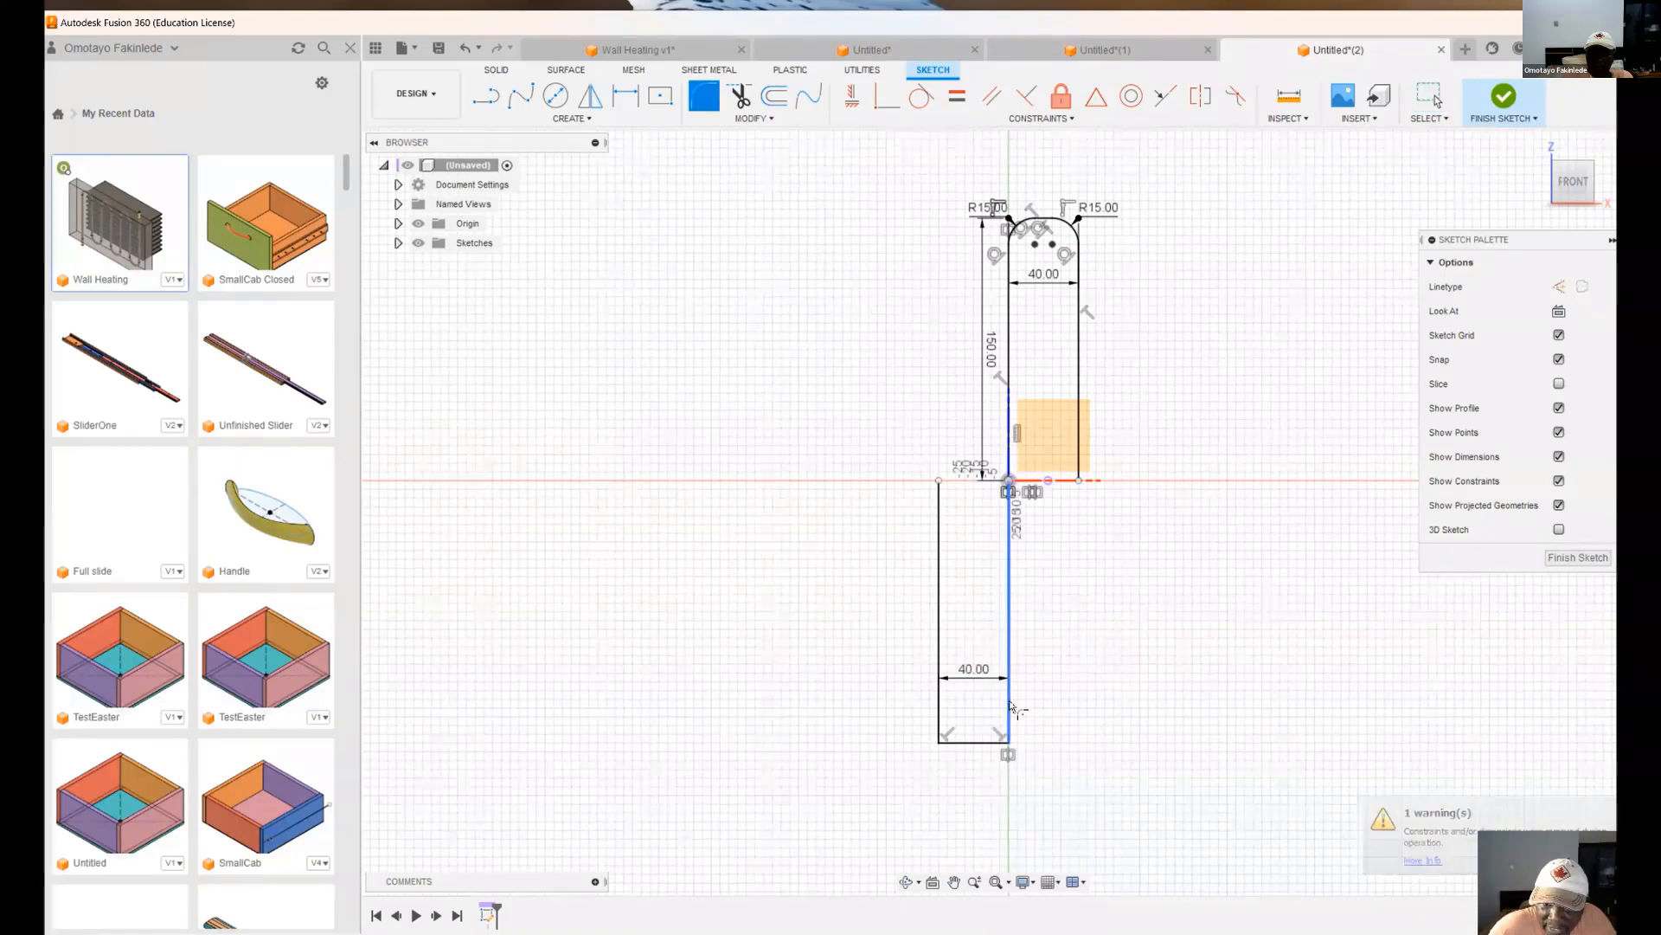
pyautogui.click(1010, 705)
pyautogui.click(978, 749)
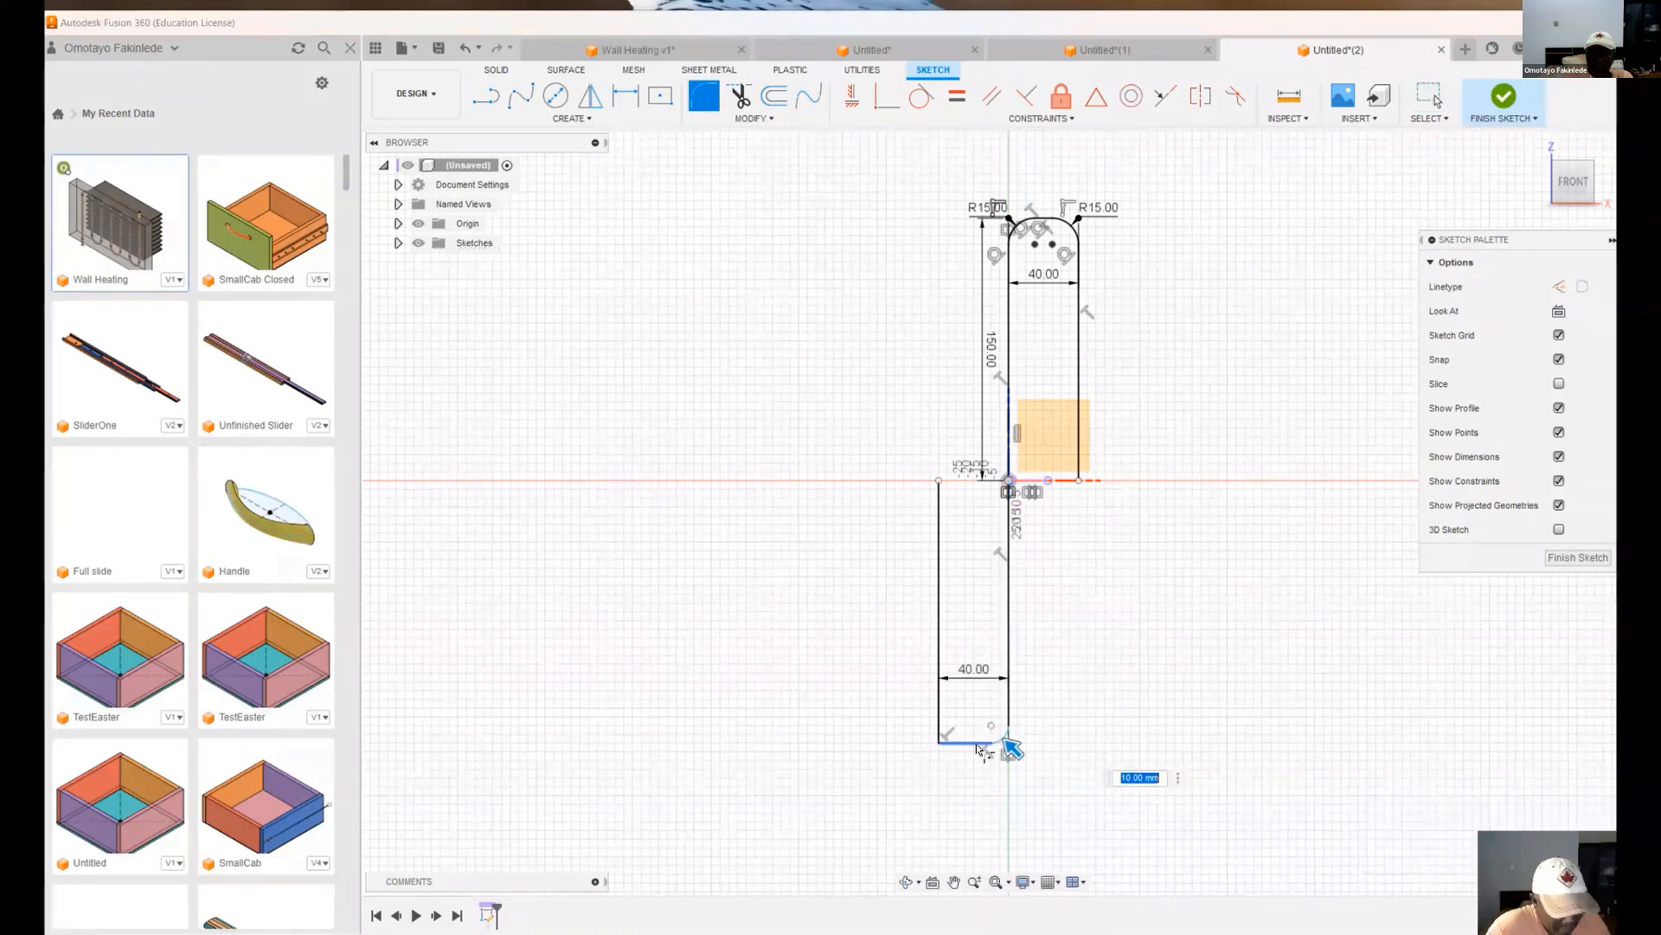
pyautogui.write('15')
pyautogui.press('Return')
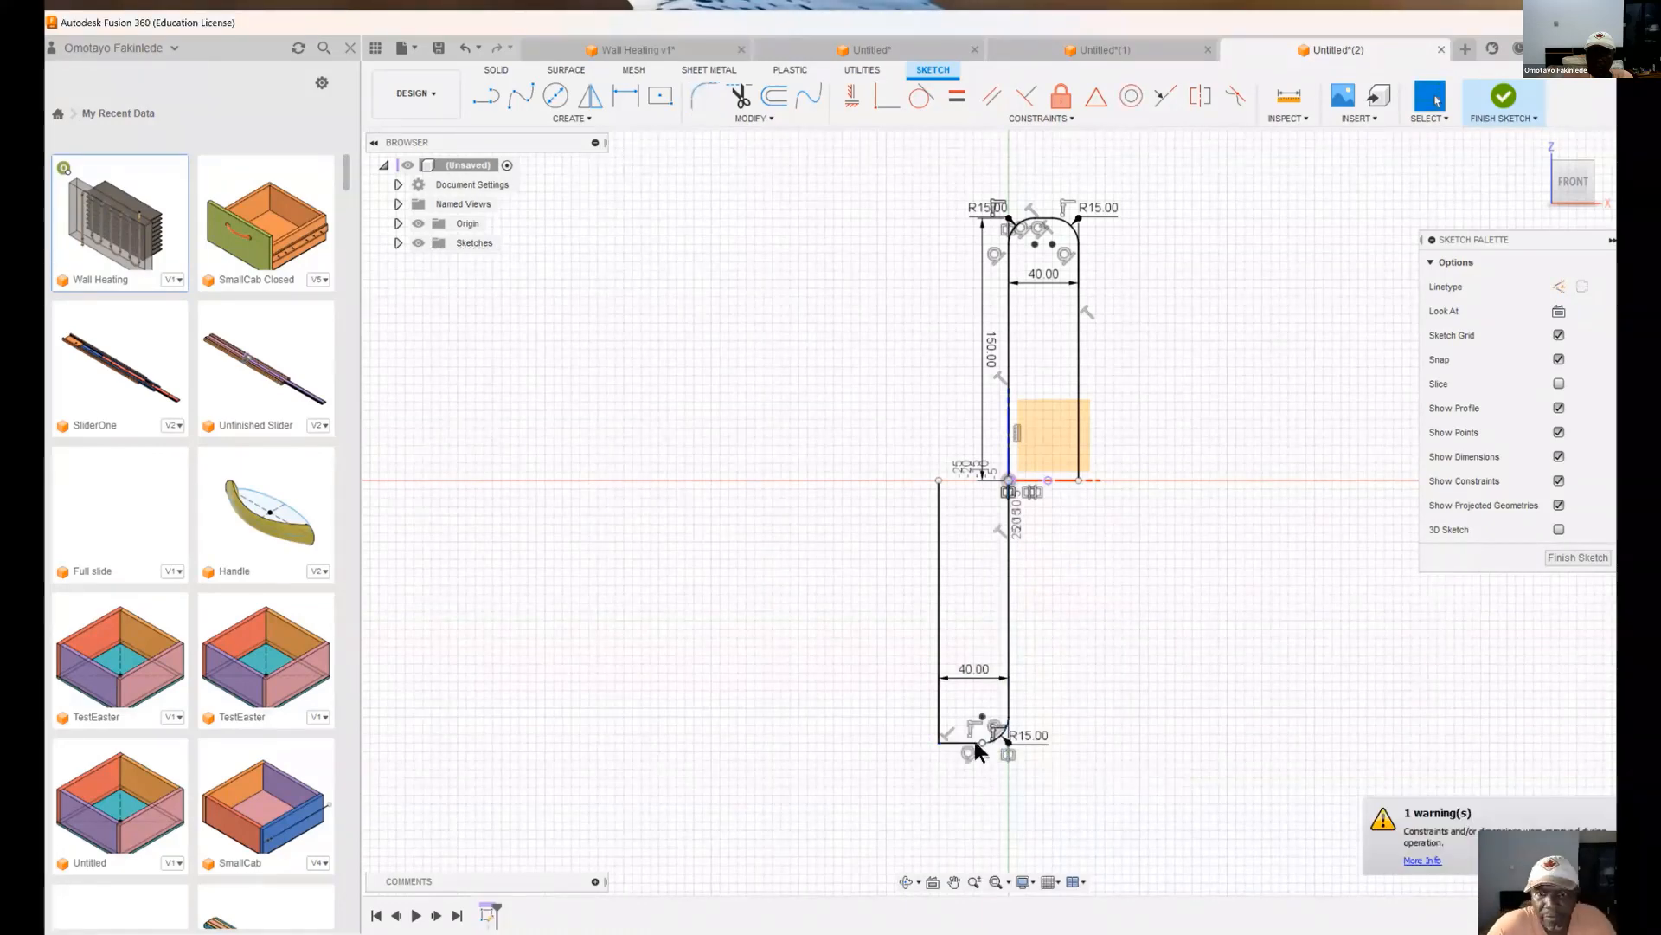
# - Fillet the sketch's lower-left corner with a 15 mm radius and finish the path sketch
pyautogui.rightClick(720, 267)
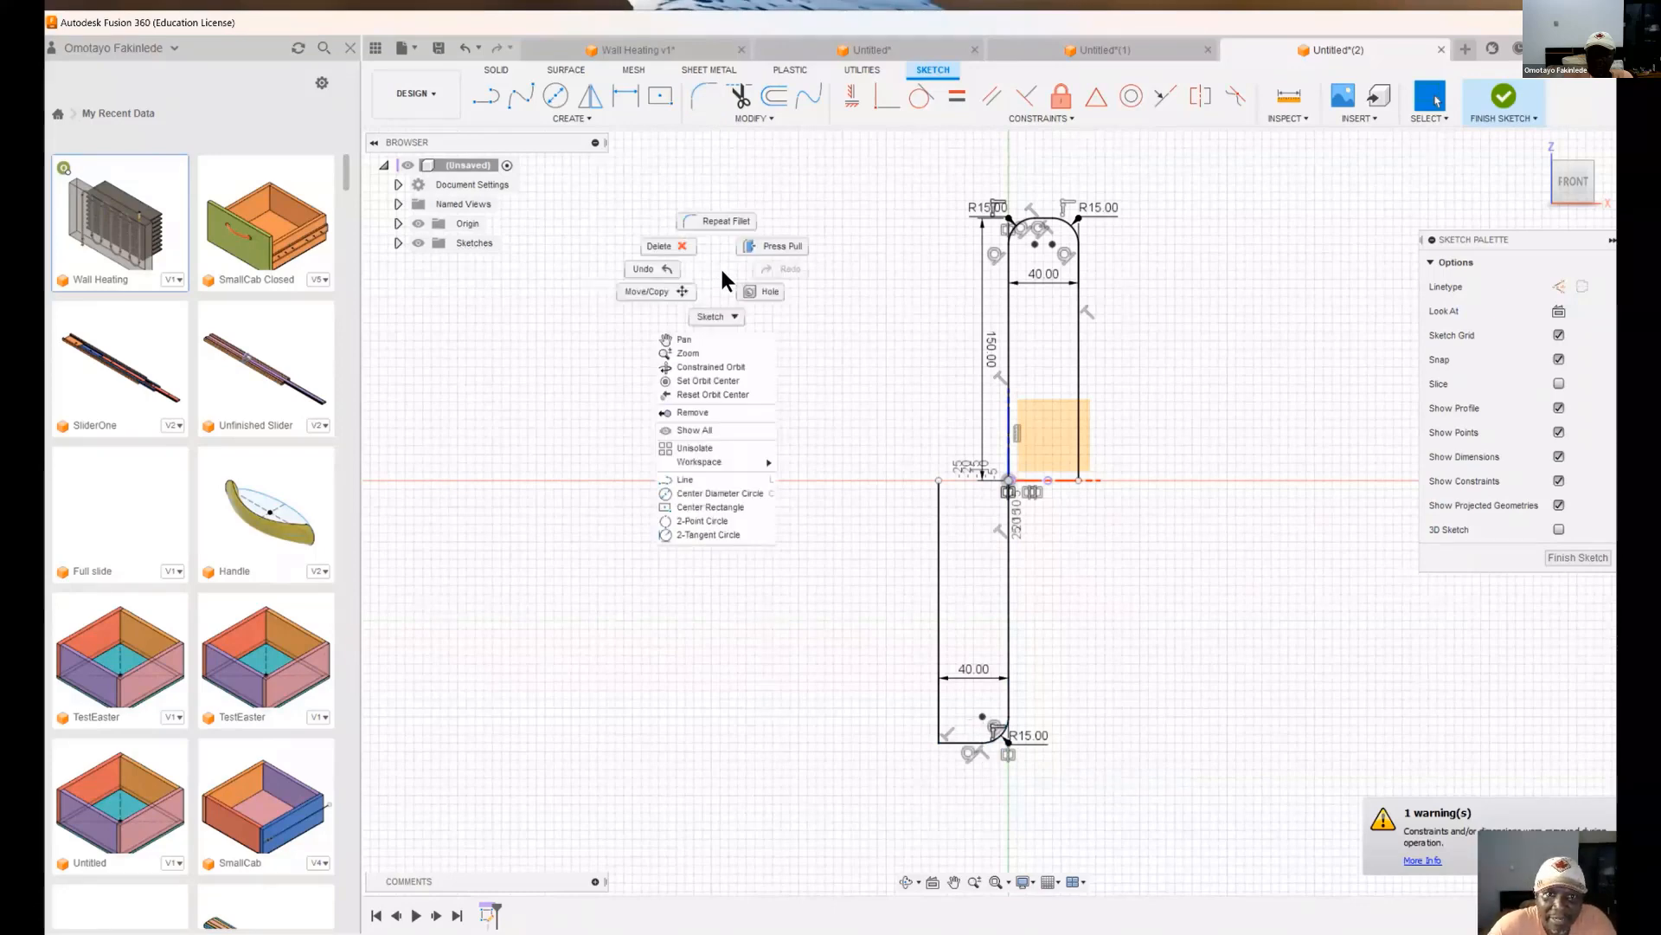
pyautogui.click(723, 221)
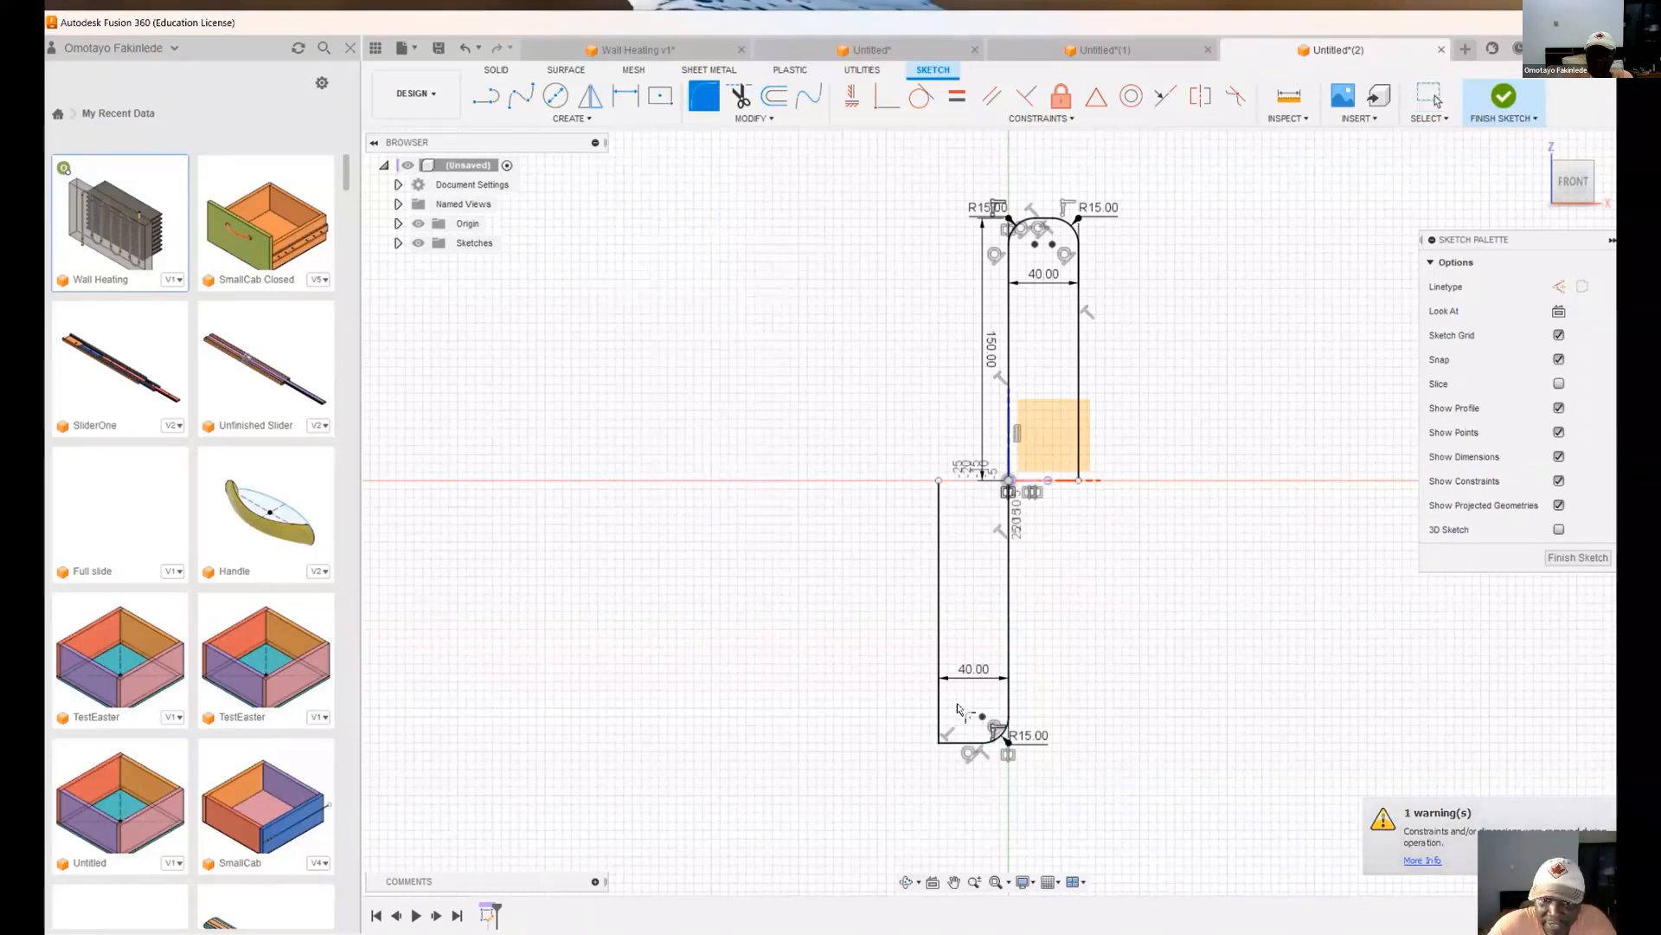
pyautogui.click(940, 665)
pyautogui.click(968, 744)
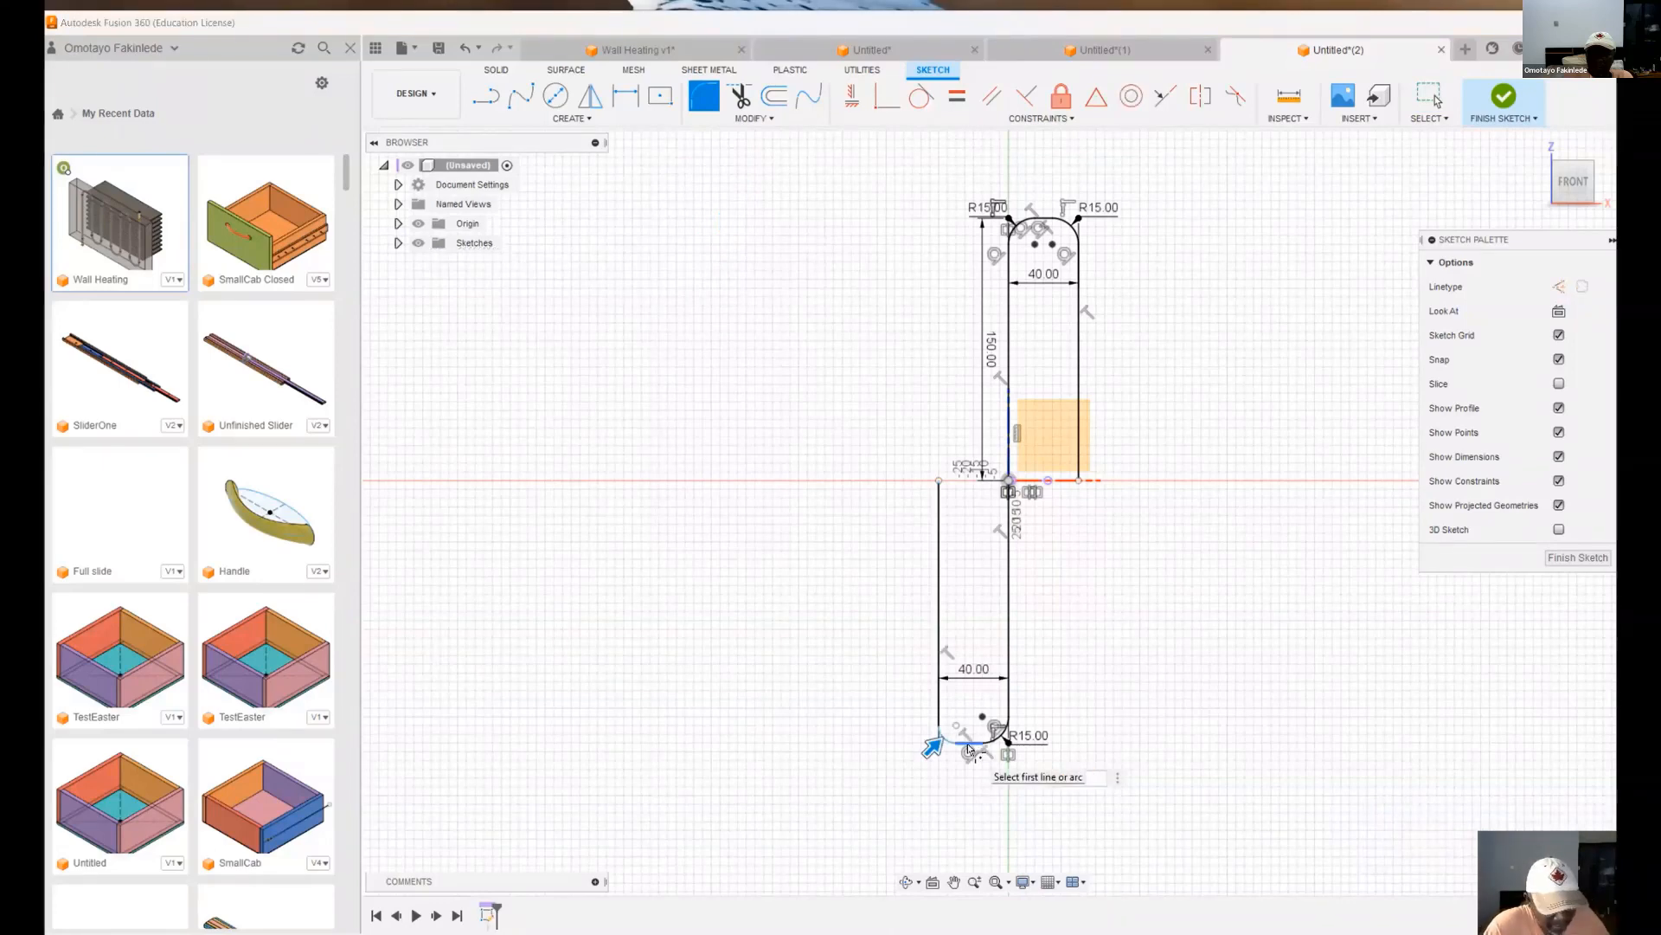
pyautogui.press('Return')
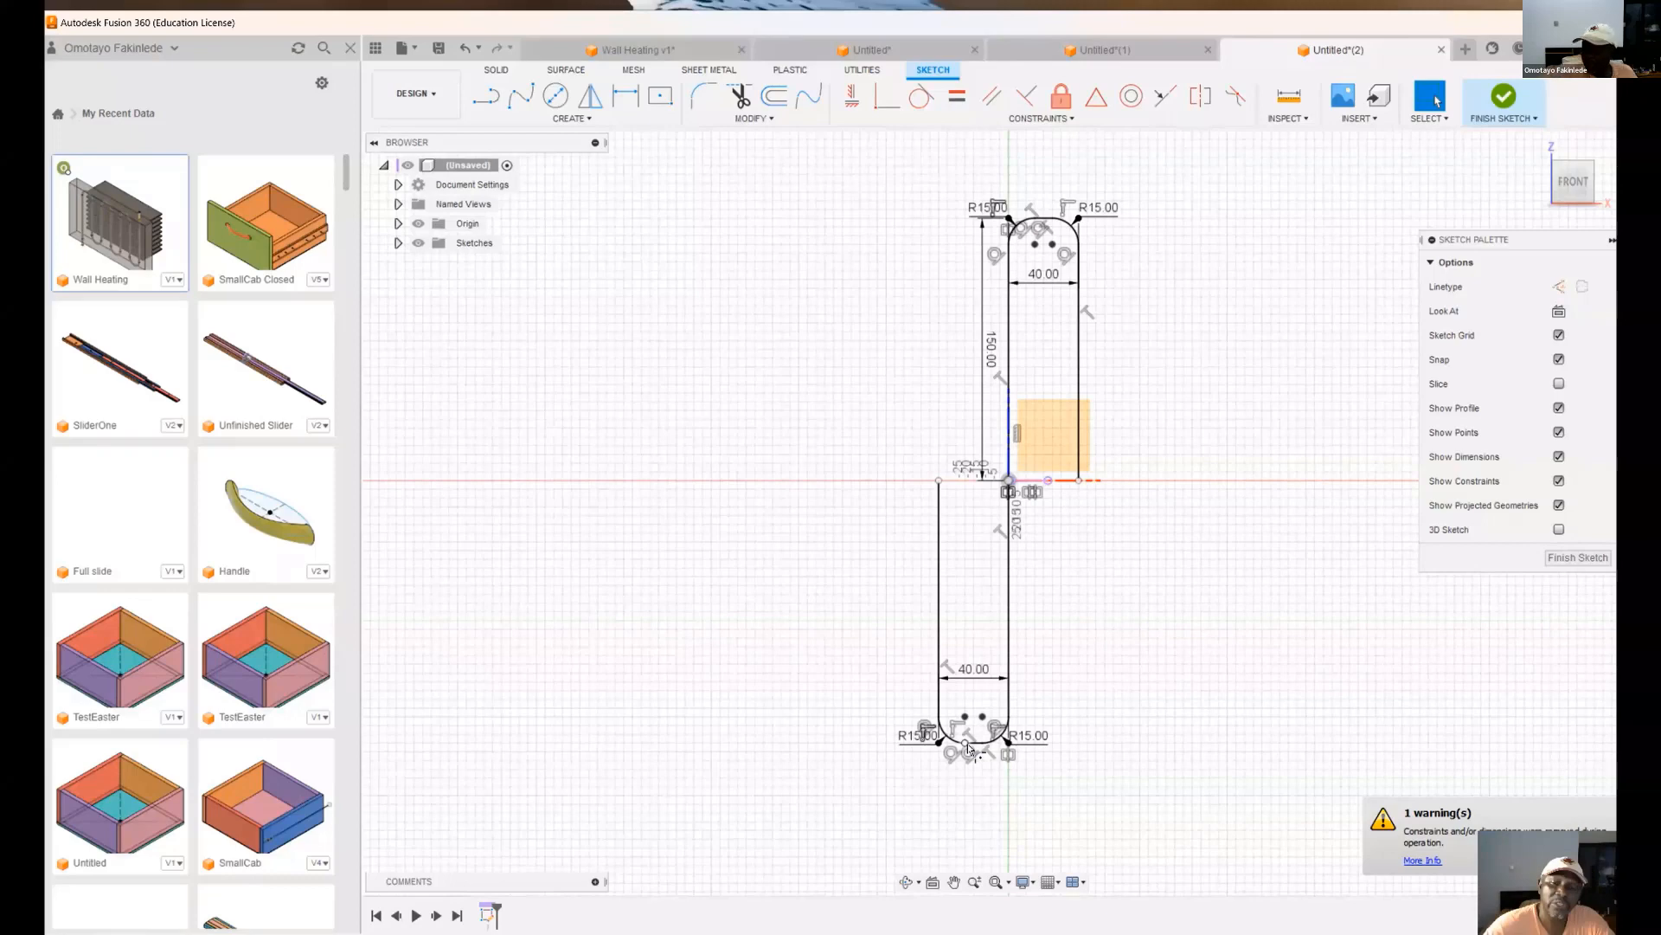
pyautogui.click(1503, 98)
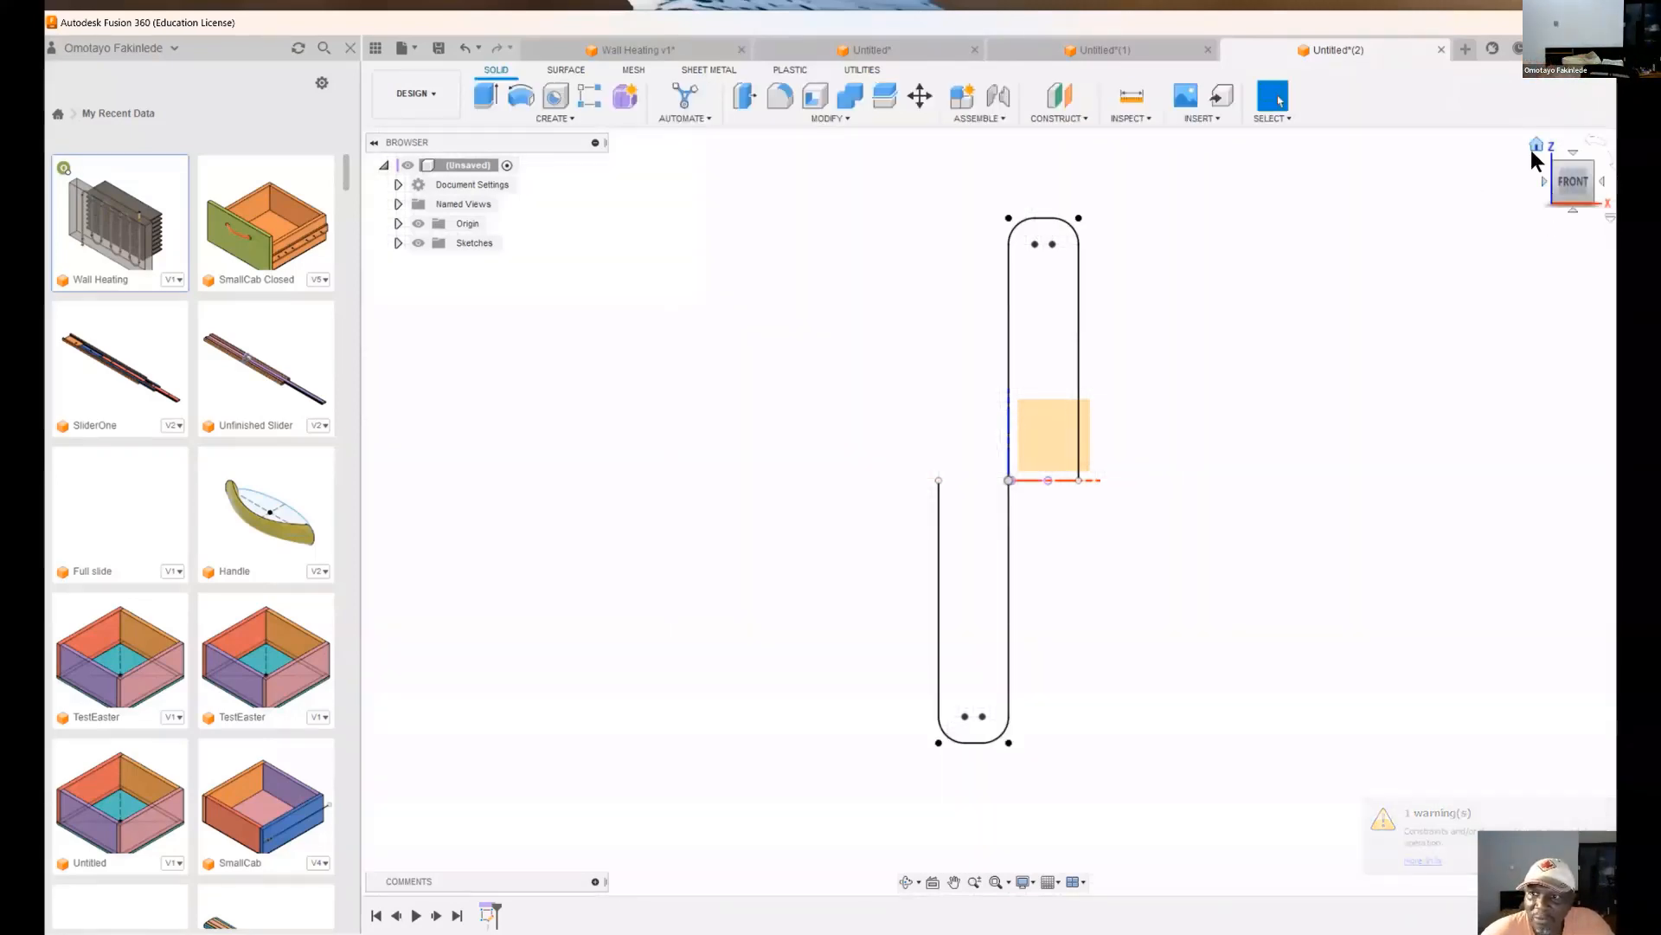
# - Sketch a 6 mm diameter circle centred on the origin in a new sketch on the horizontal XY plane, and finish the sketch
pyautogui.click(1537, 147)
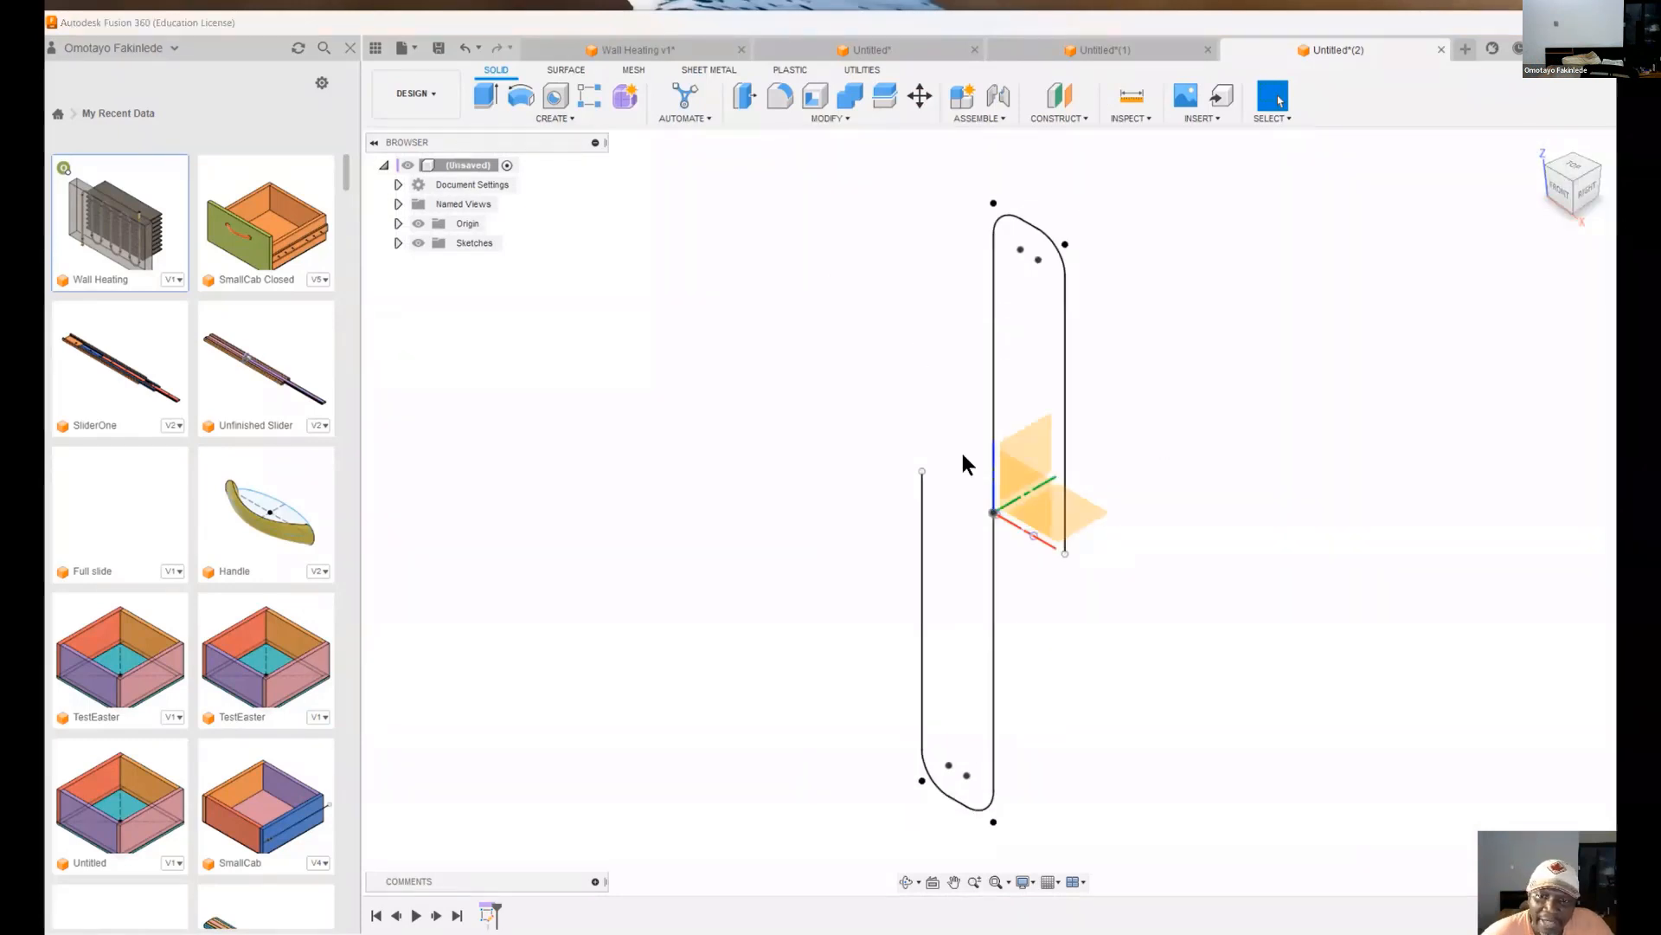
pyautogui.click(552, 118)
pyautogui.click(516, 152)
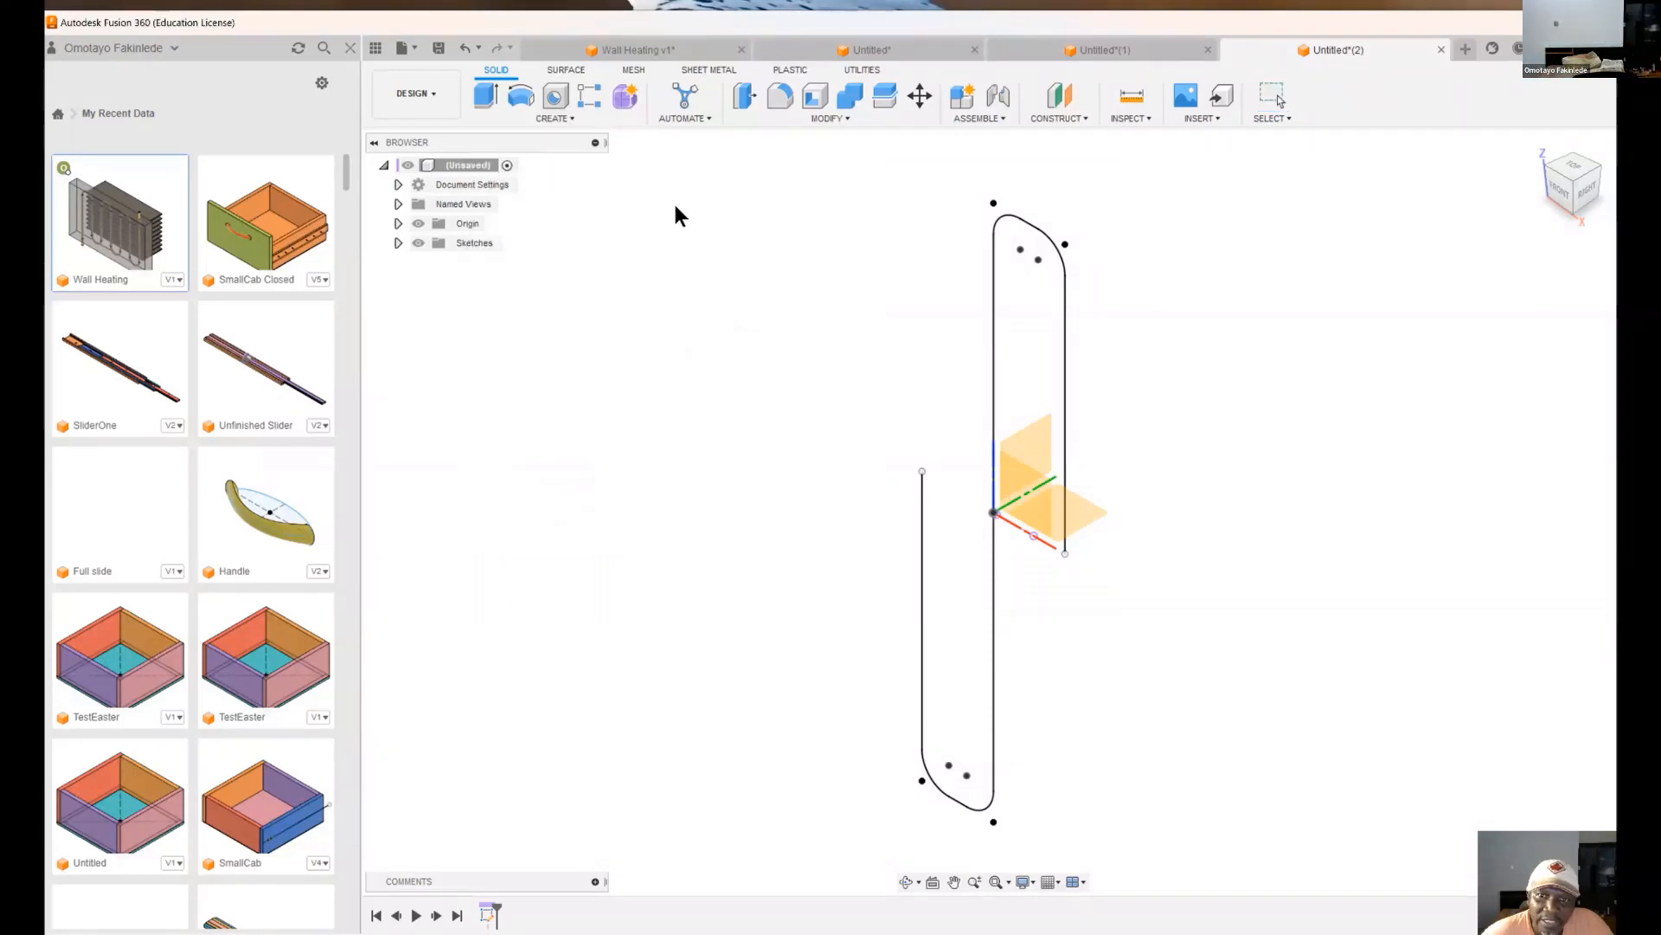
pyautogui.click(1081, 513)
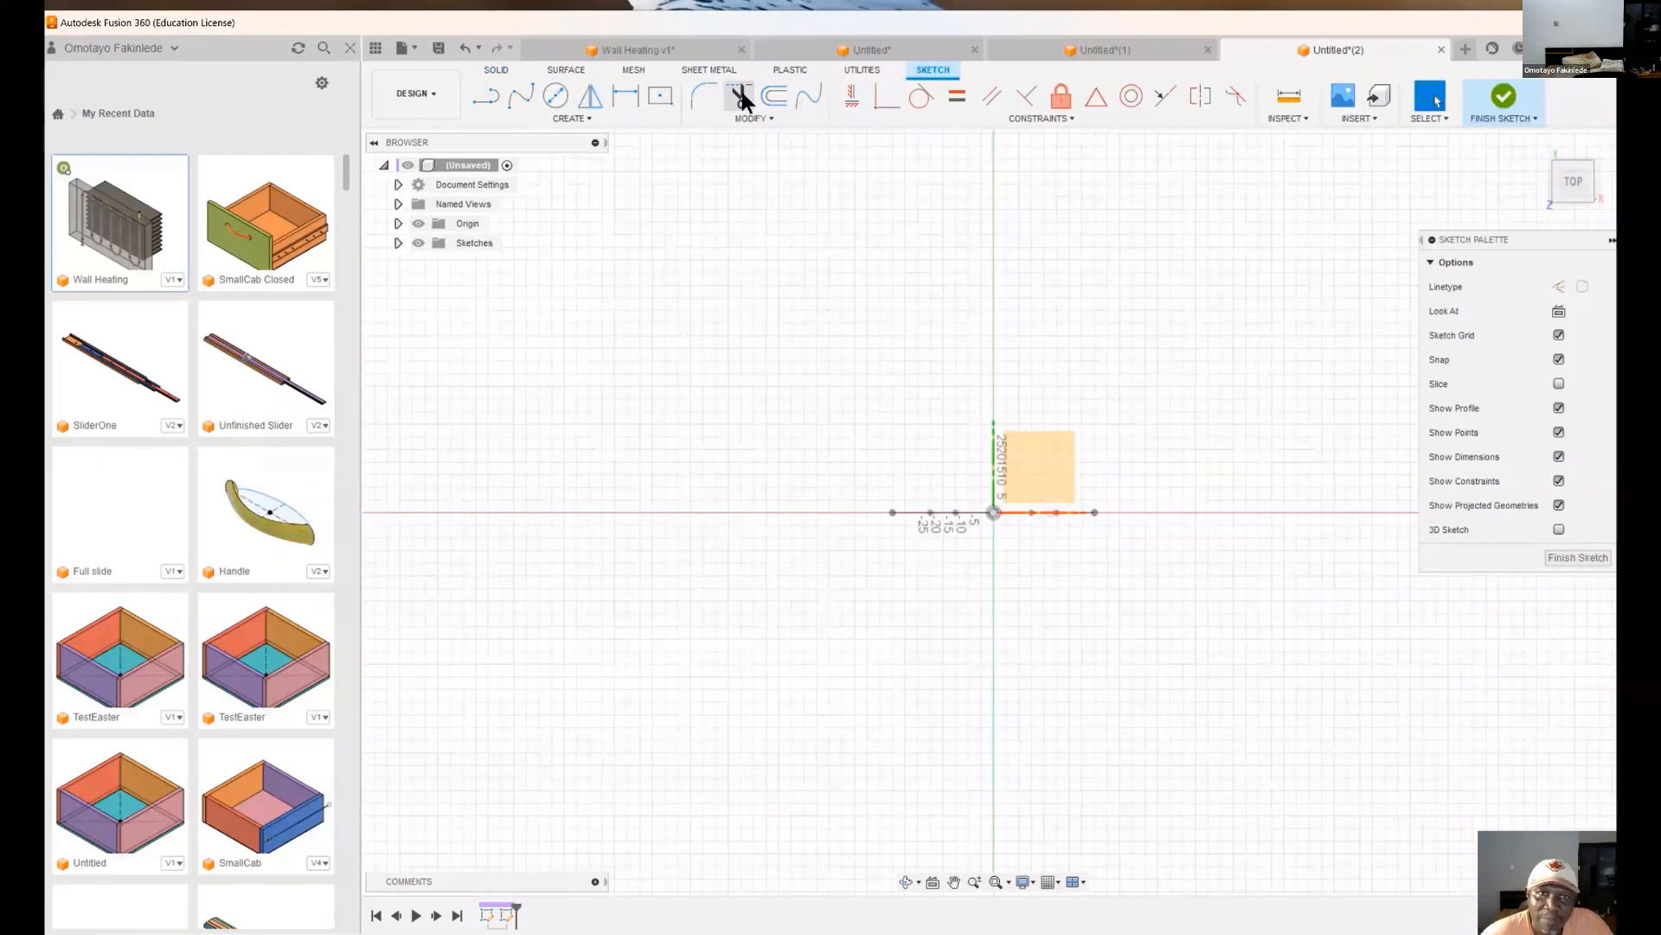
pyautogui.click(560, 99)
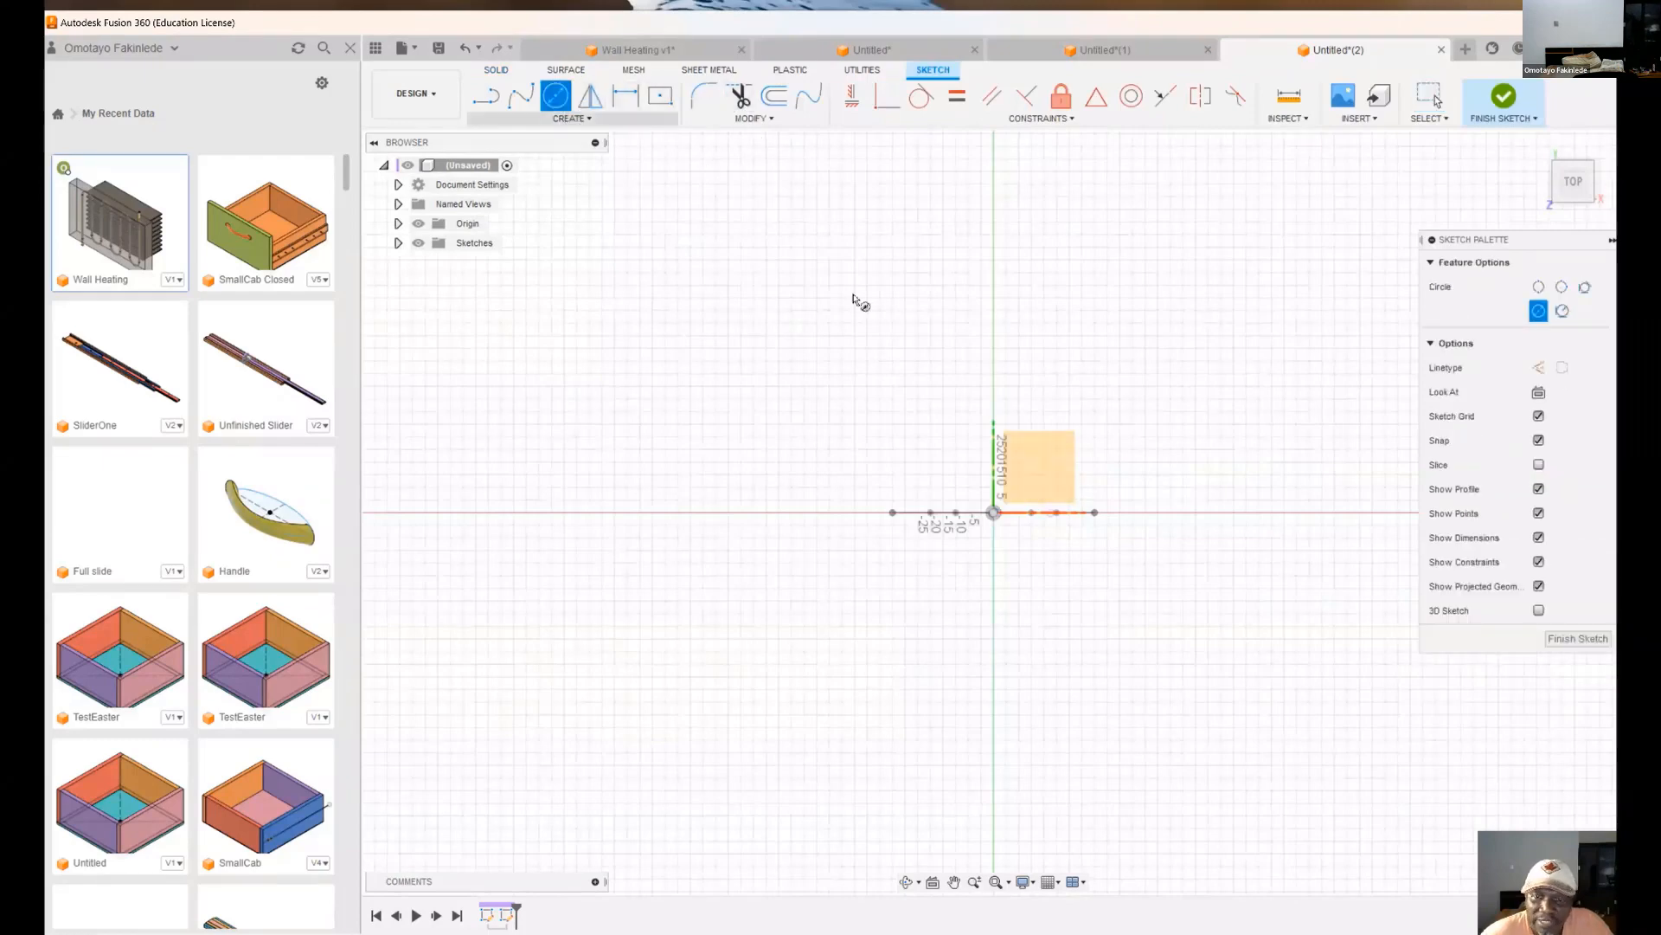
pyautogui.click(994, 512)
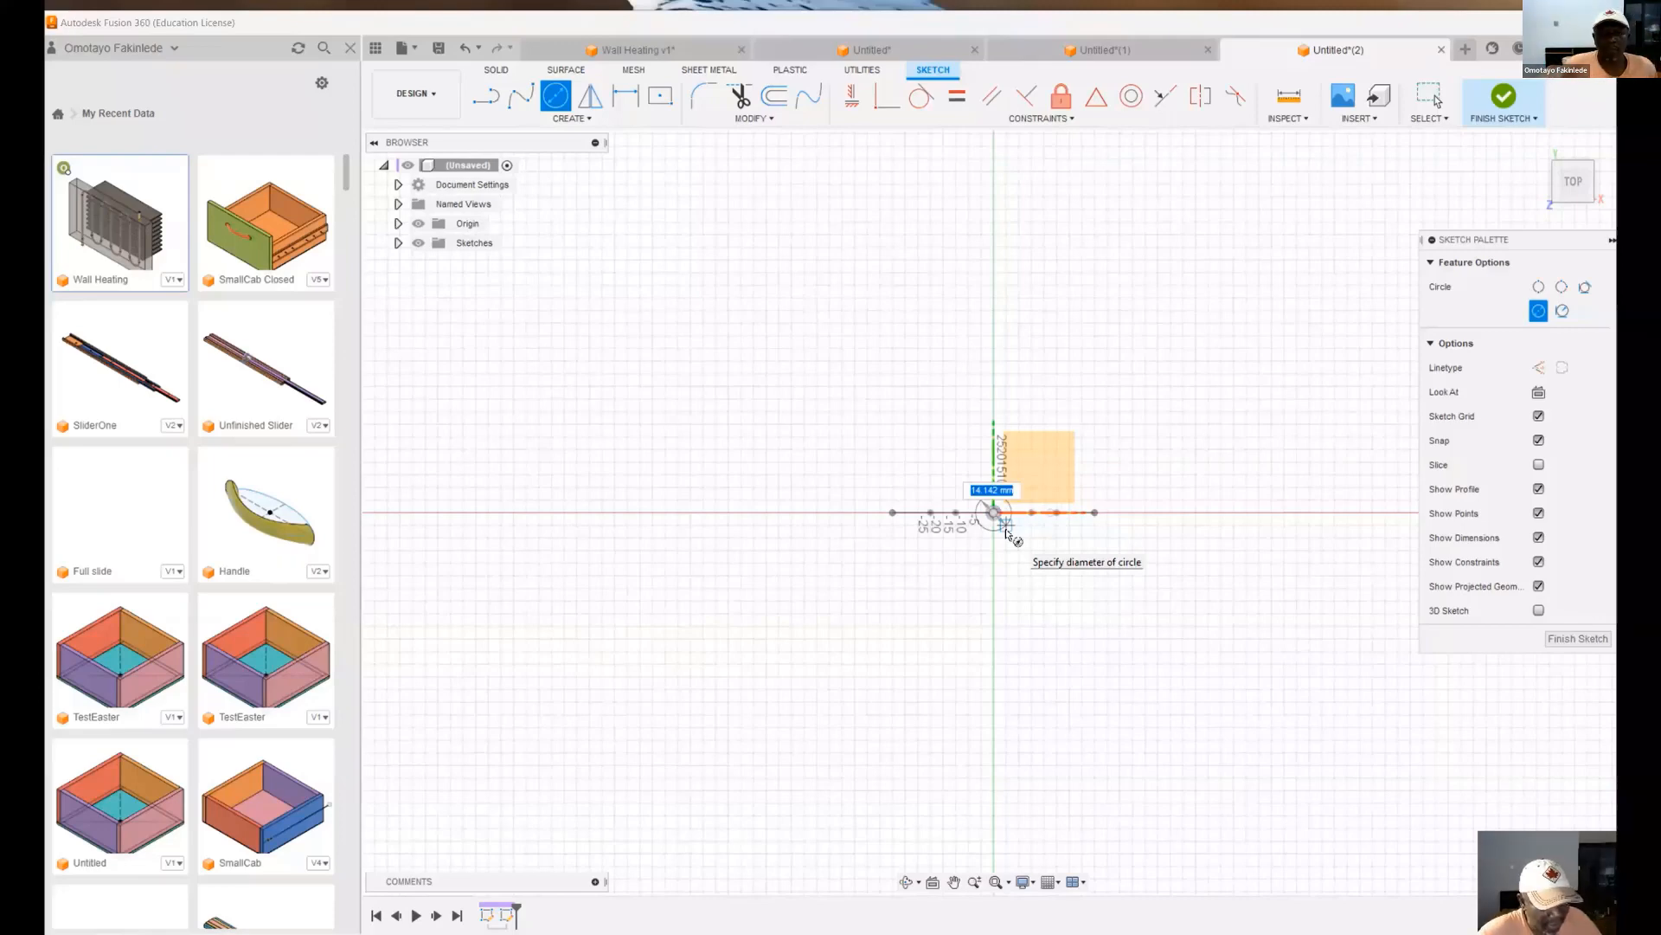
pyautogui.write('6')
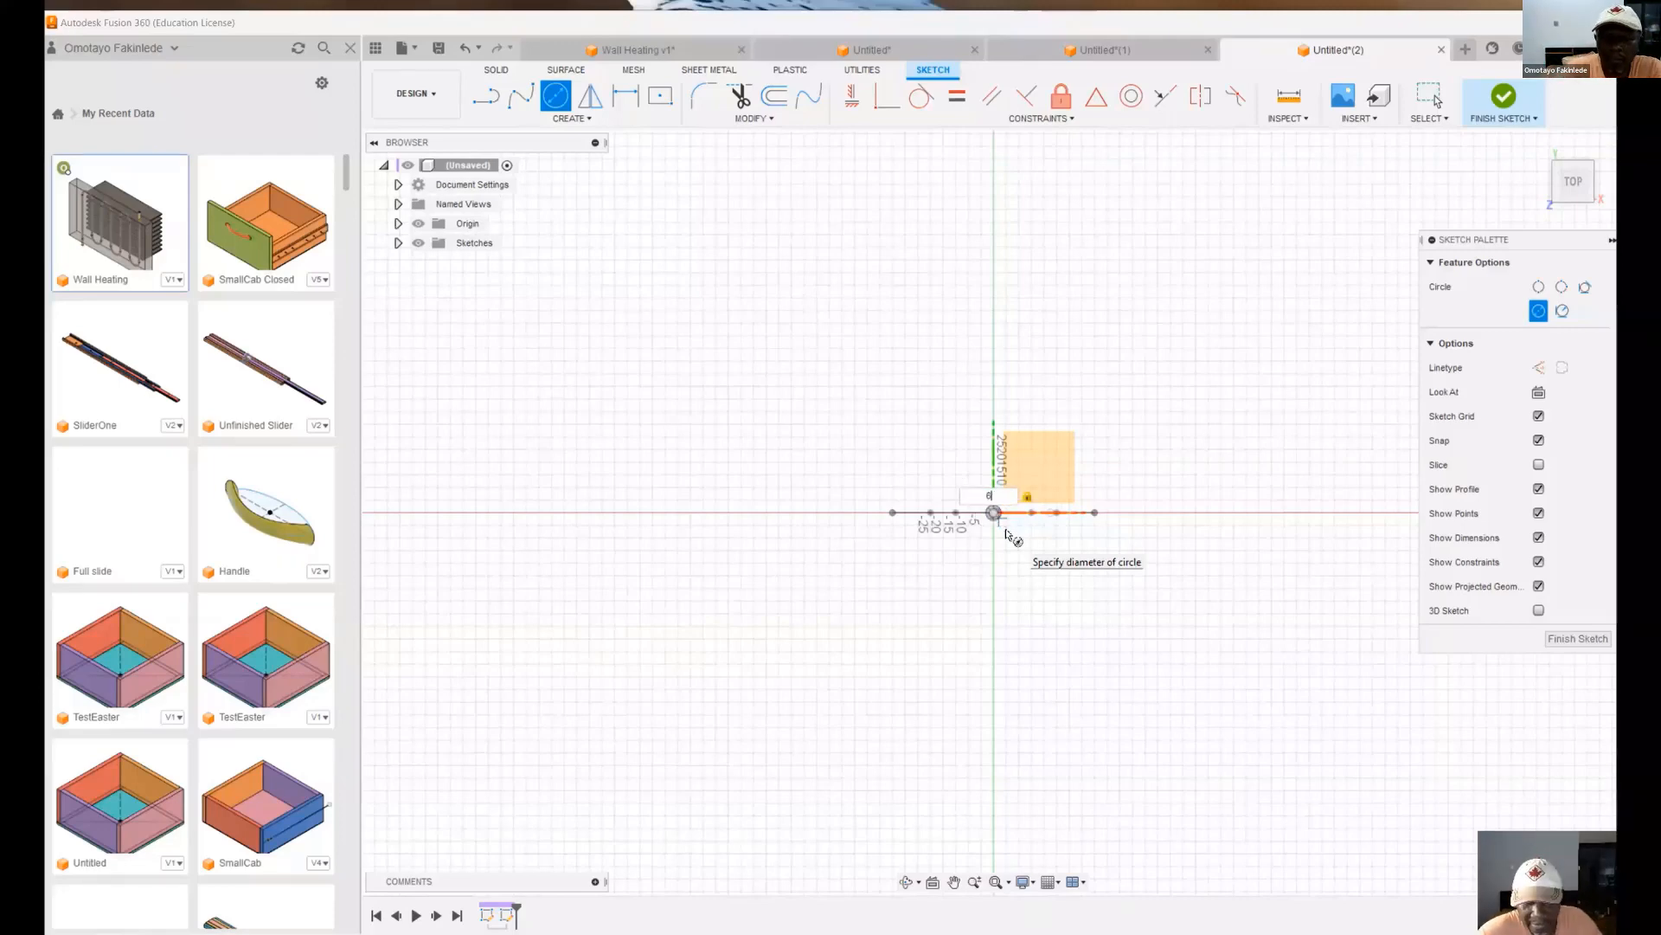
pyautogui.press('Return')
pyautogui.press('Escape')
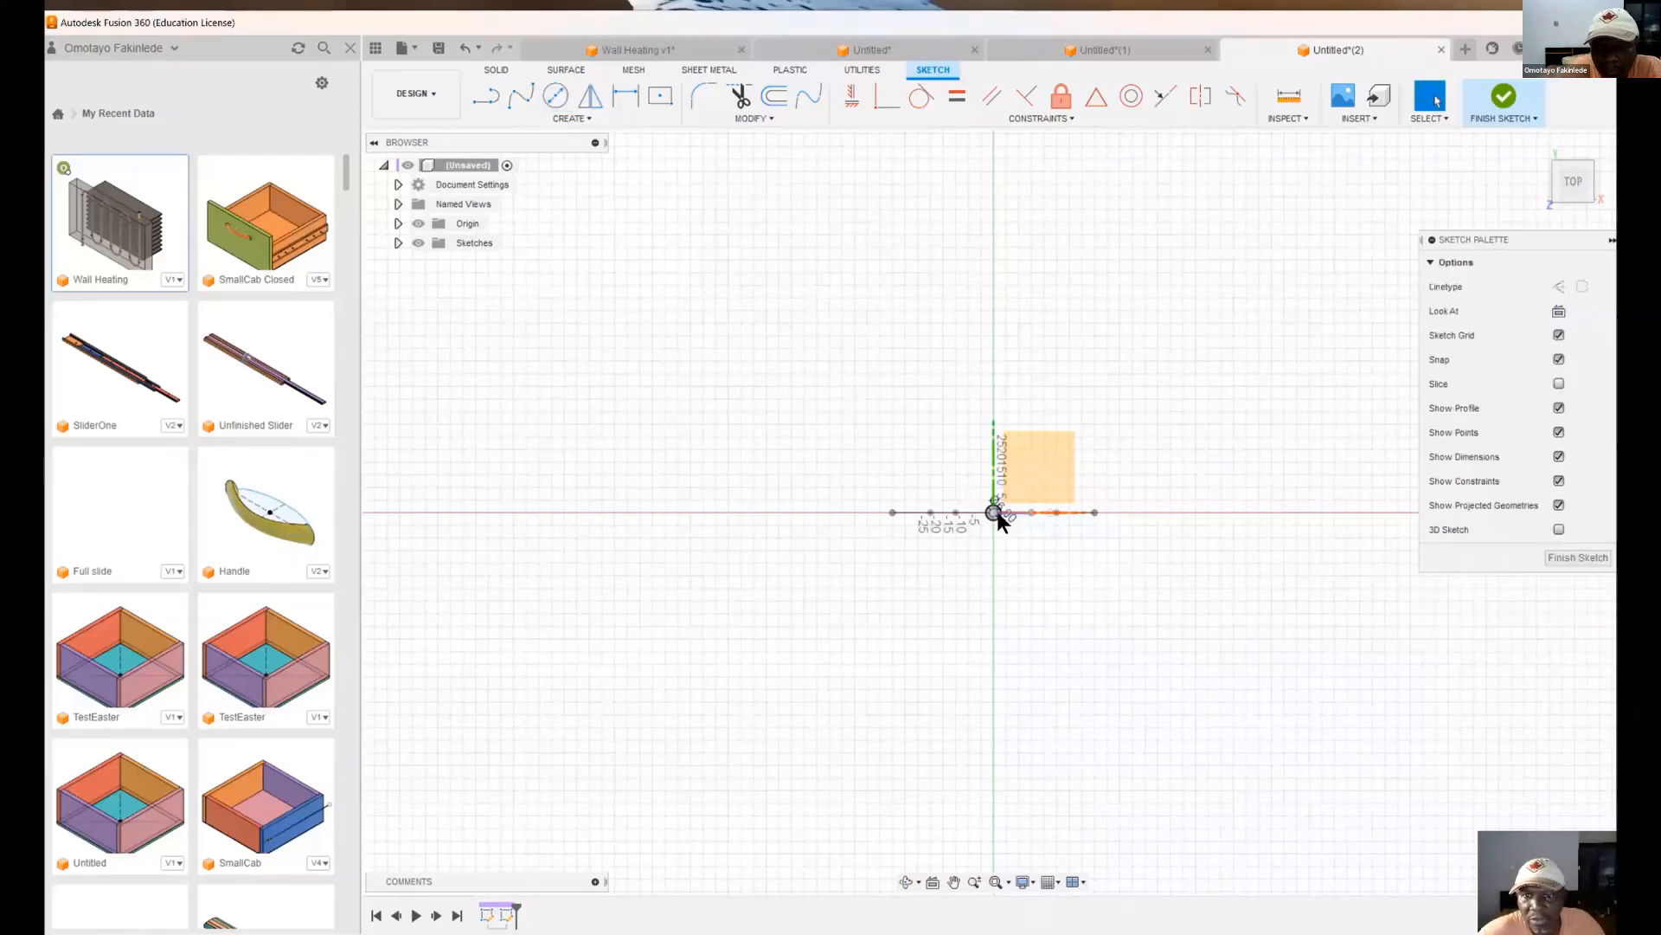
pyautogui.click(1503, 100)
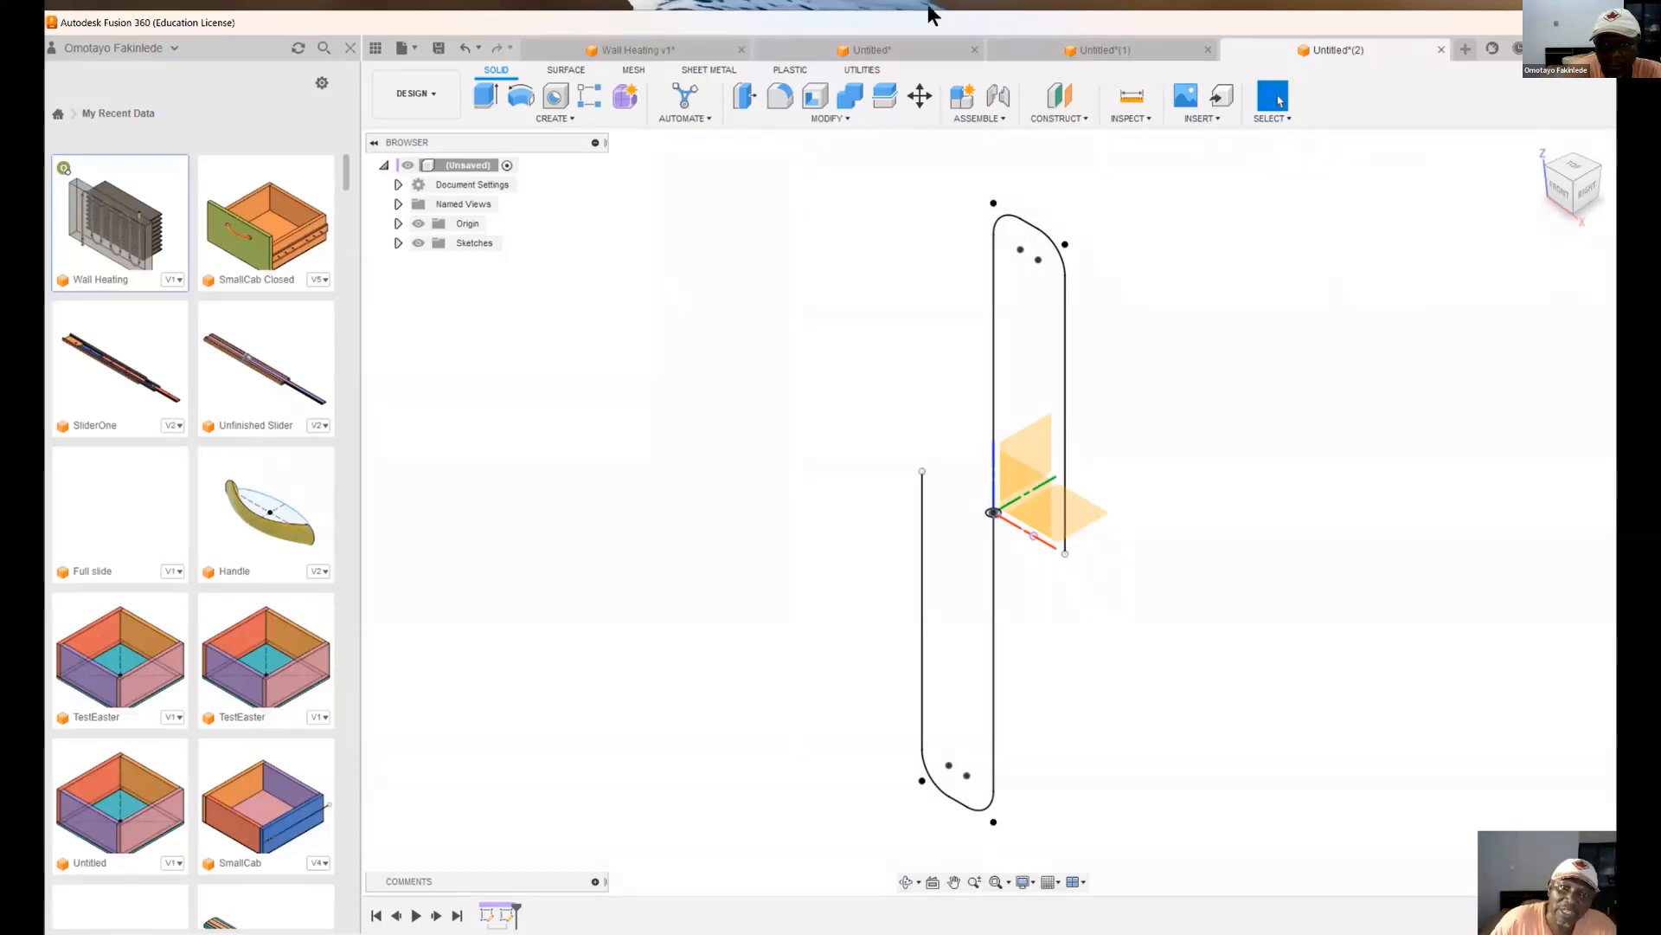
pyautogui.click(545, 119)
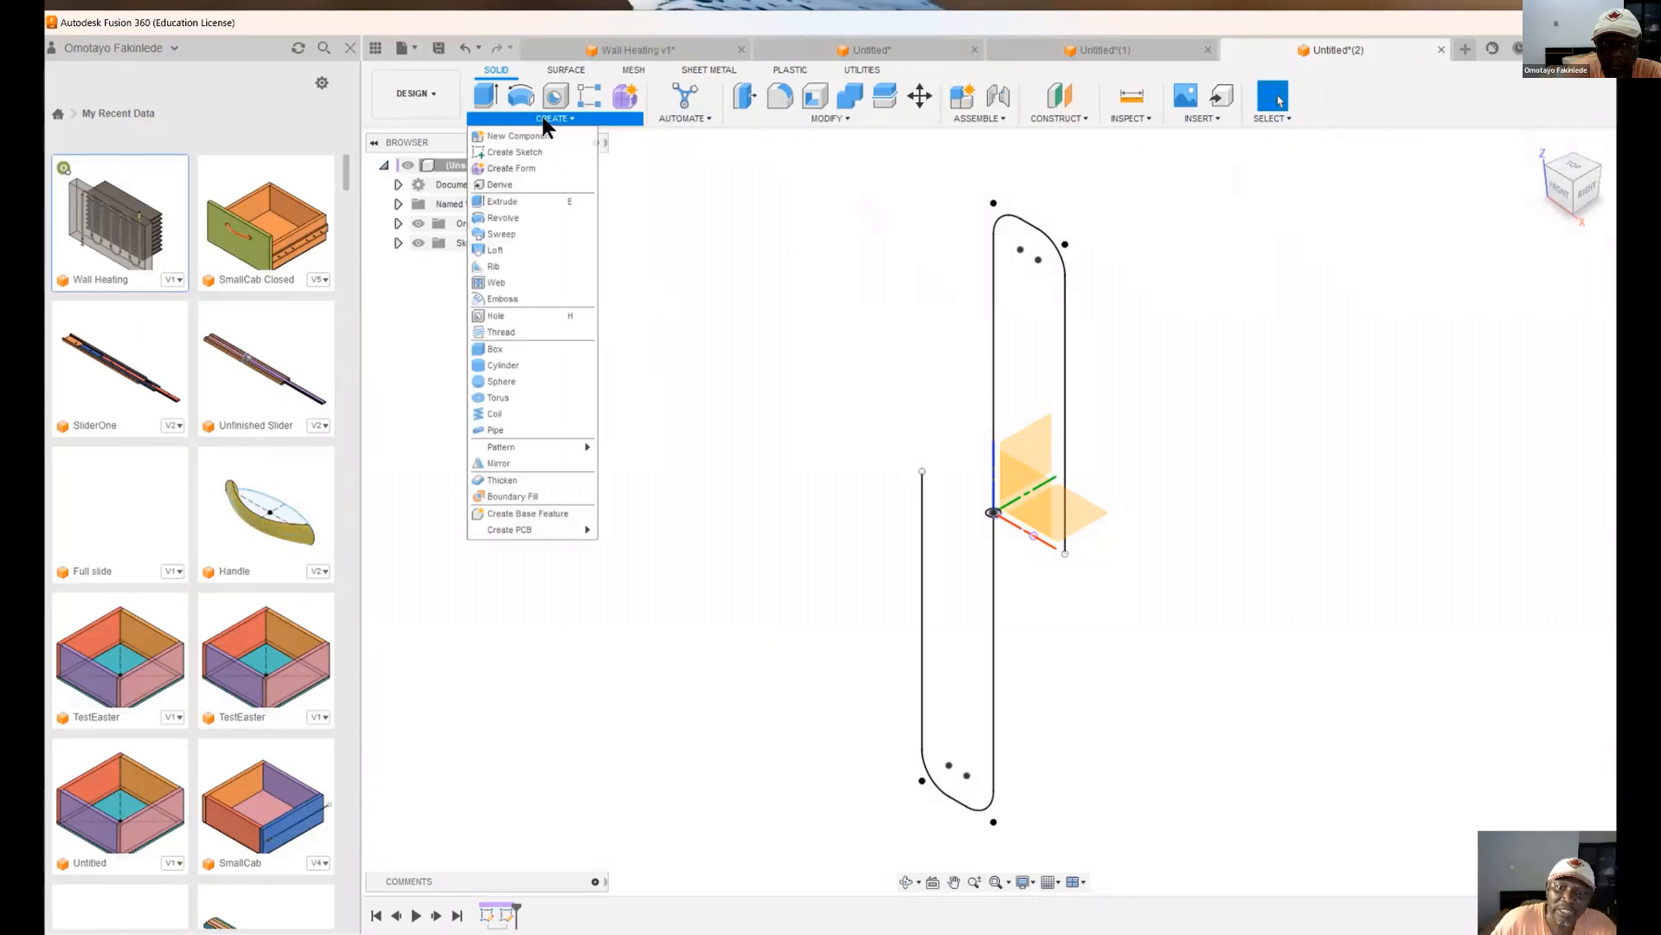
pyautogui.click(1032, 493)
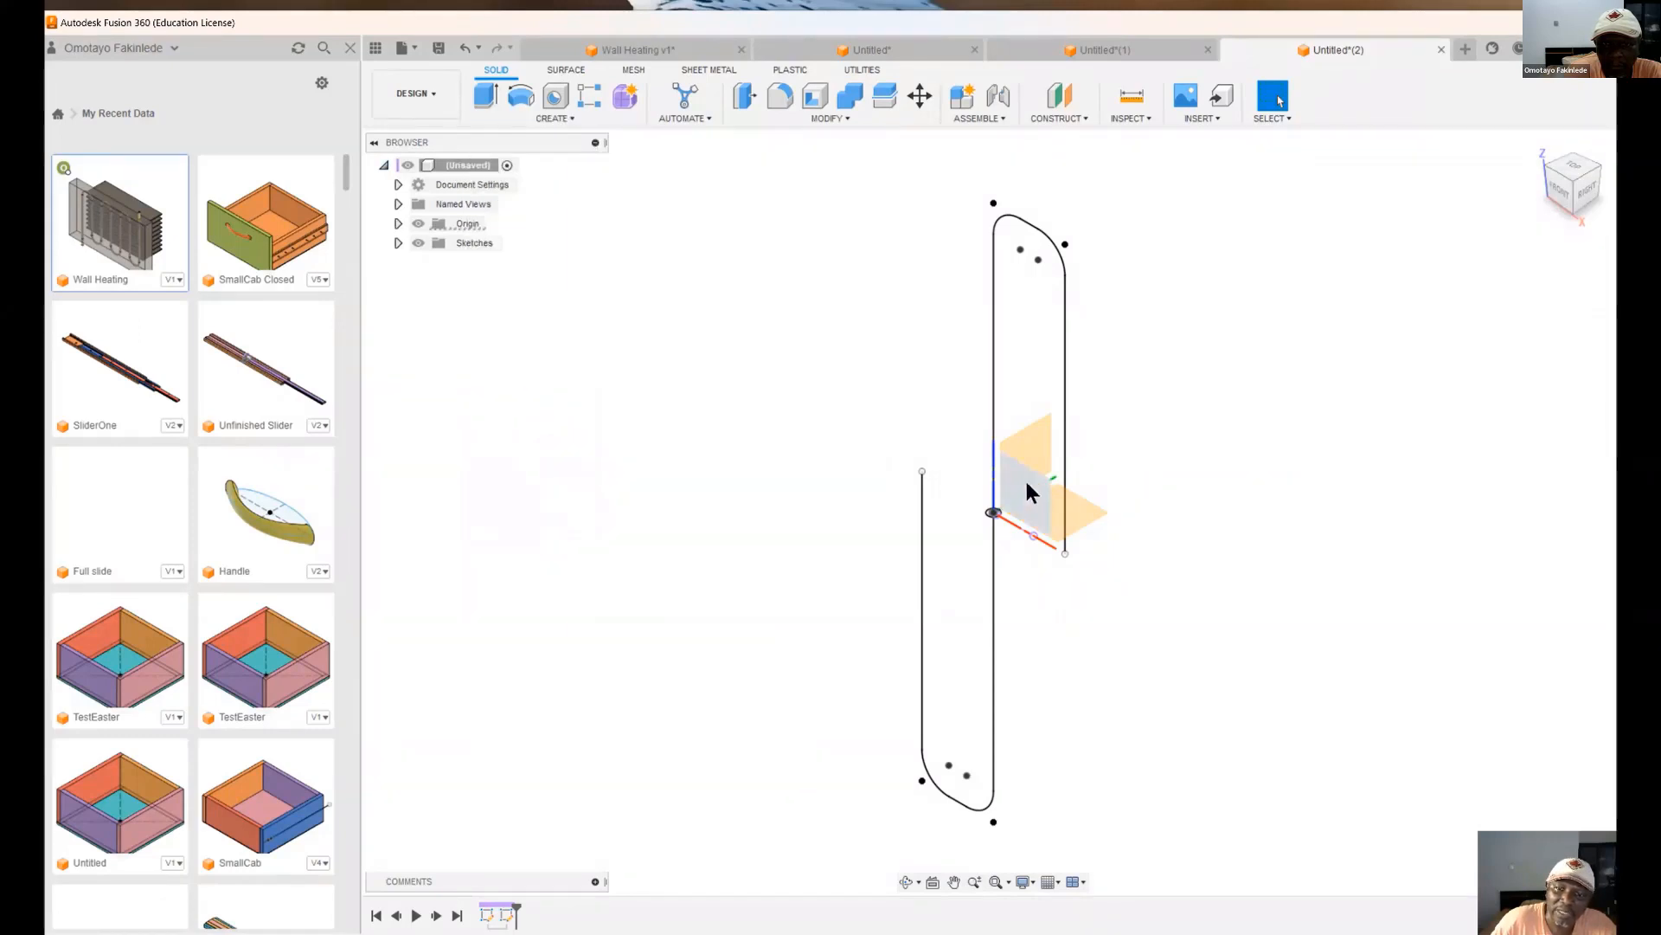
pyautogui.click(1025, 483)
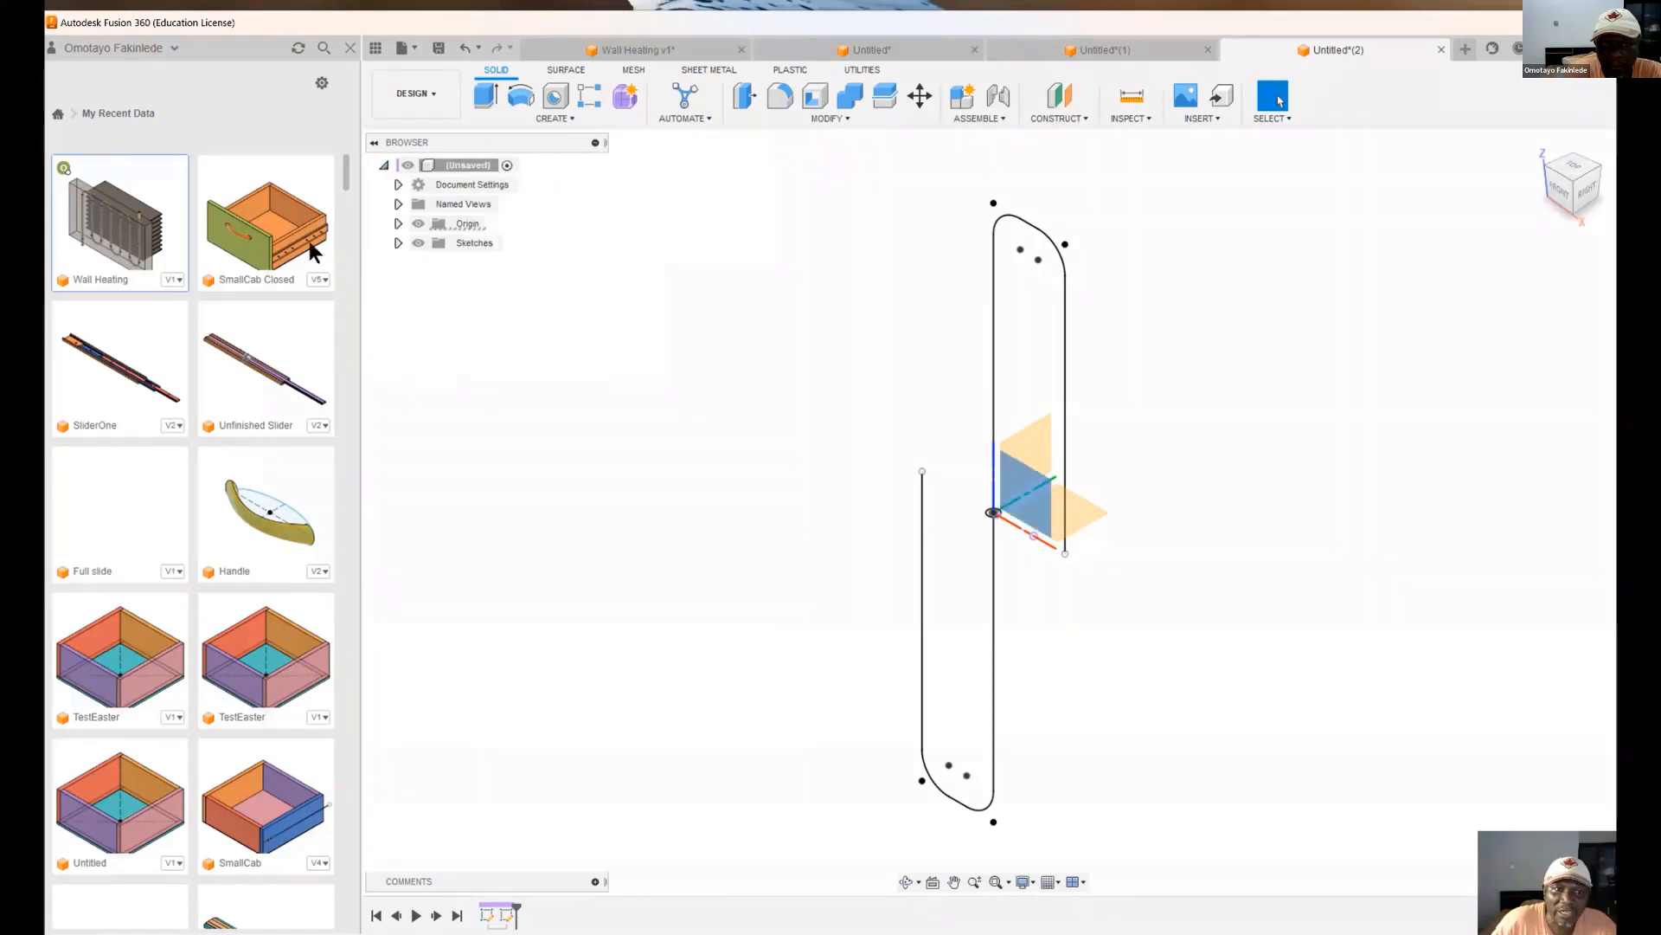
# - Reopen the pipe path sketch and draw a center rectangle on the origin, about 770 mm wide and 460 mm high
pyautogui.click(398, 243)
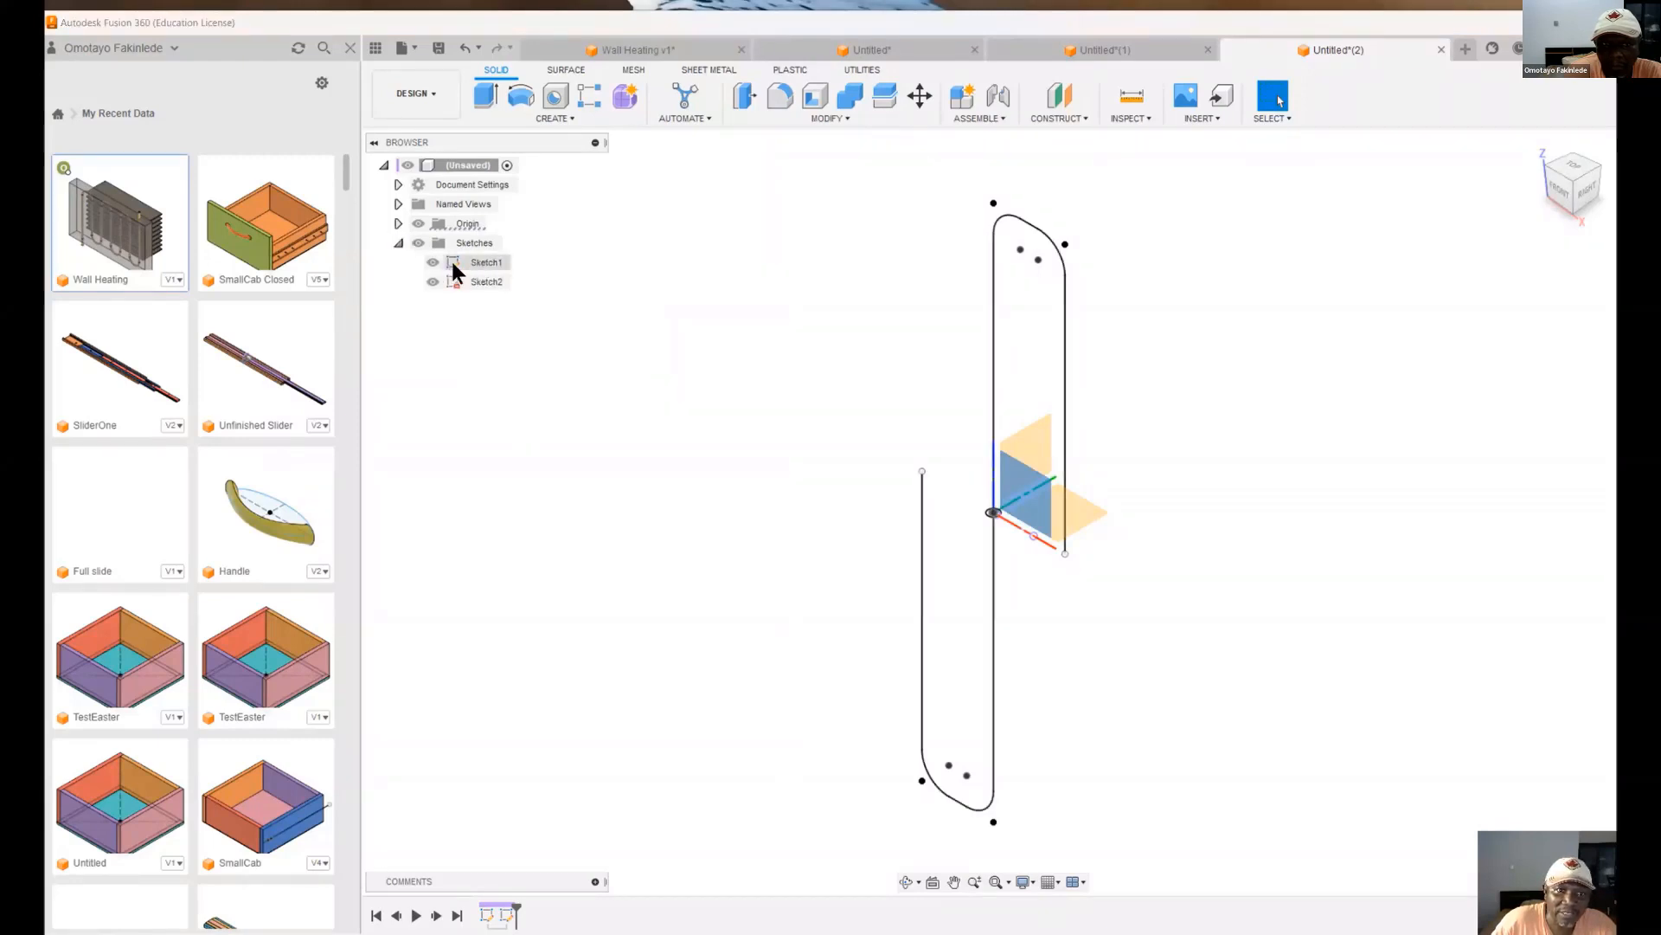
pyautogui.rightClick(475, 263)
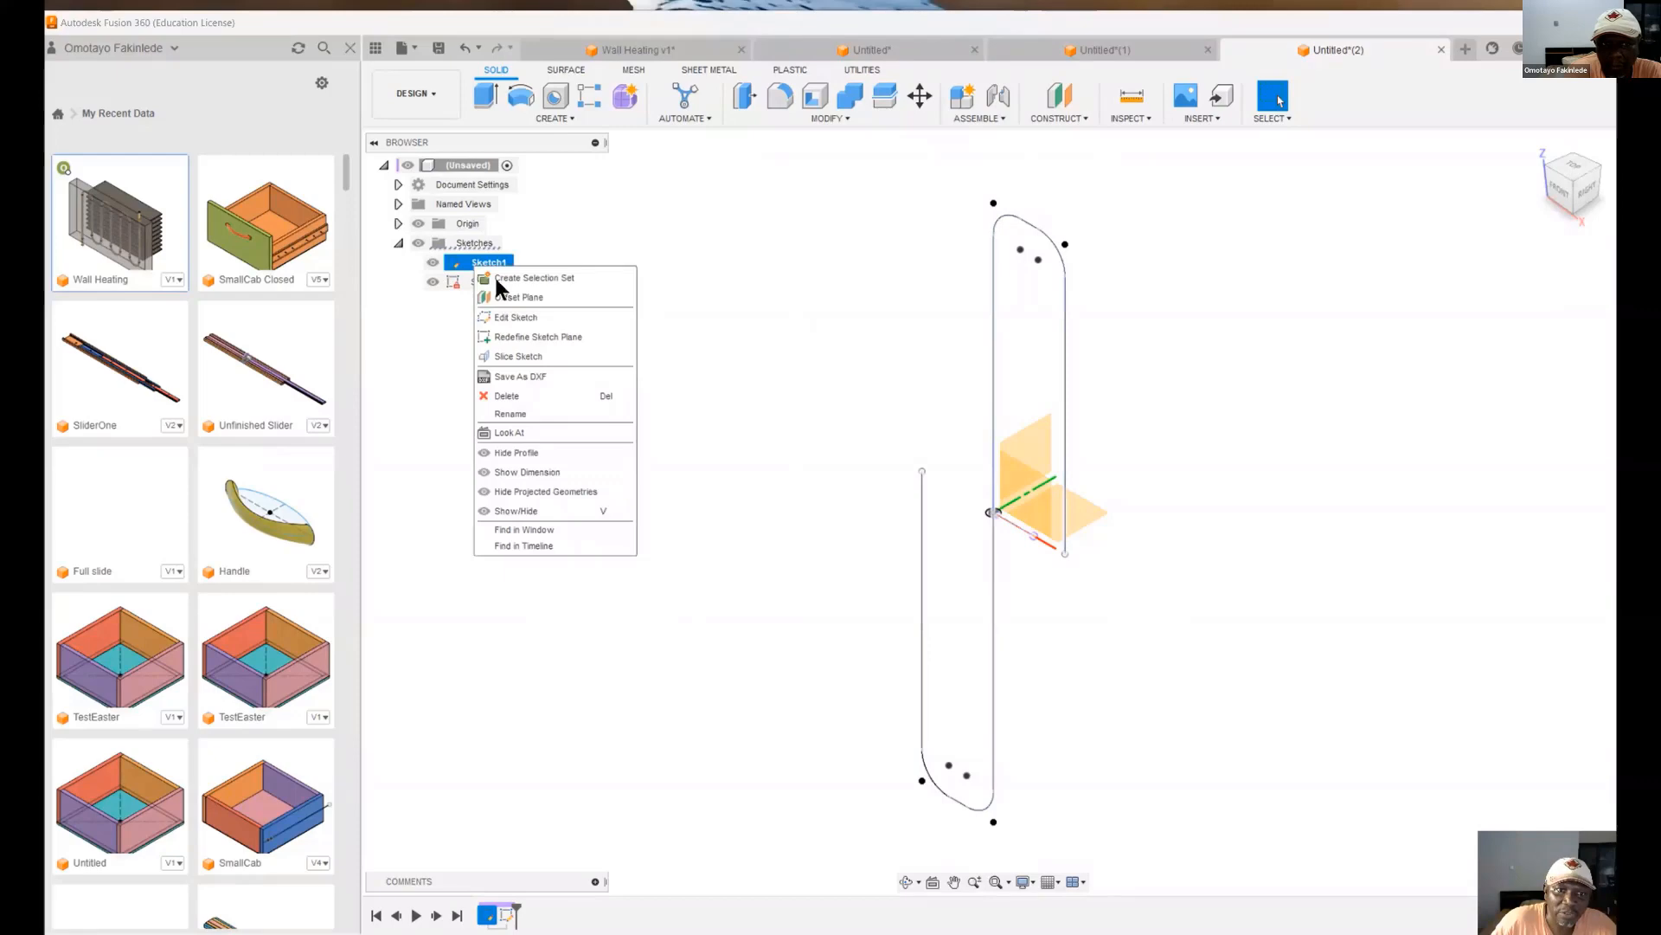
pyautogui.click(515, 317)
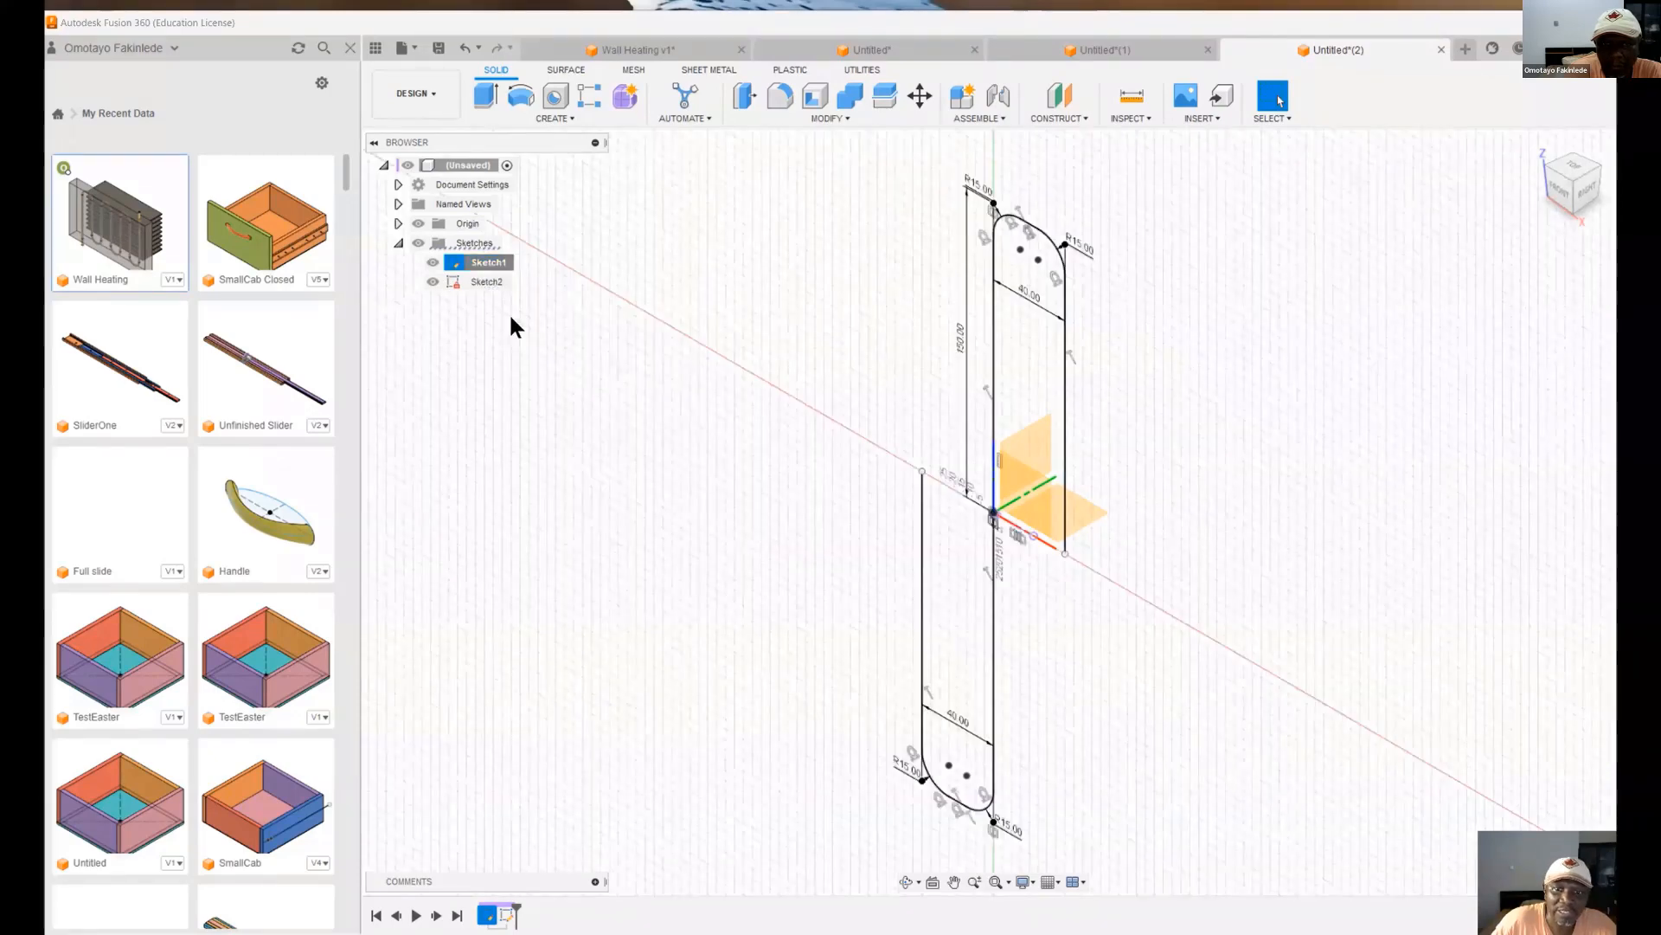
pyautogui.scroll(-6, 741, 374)
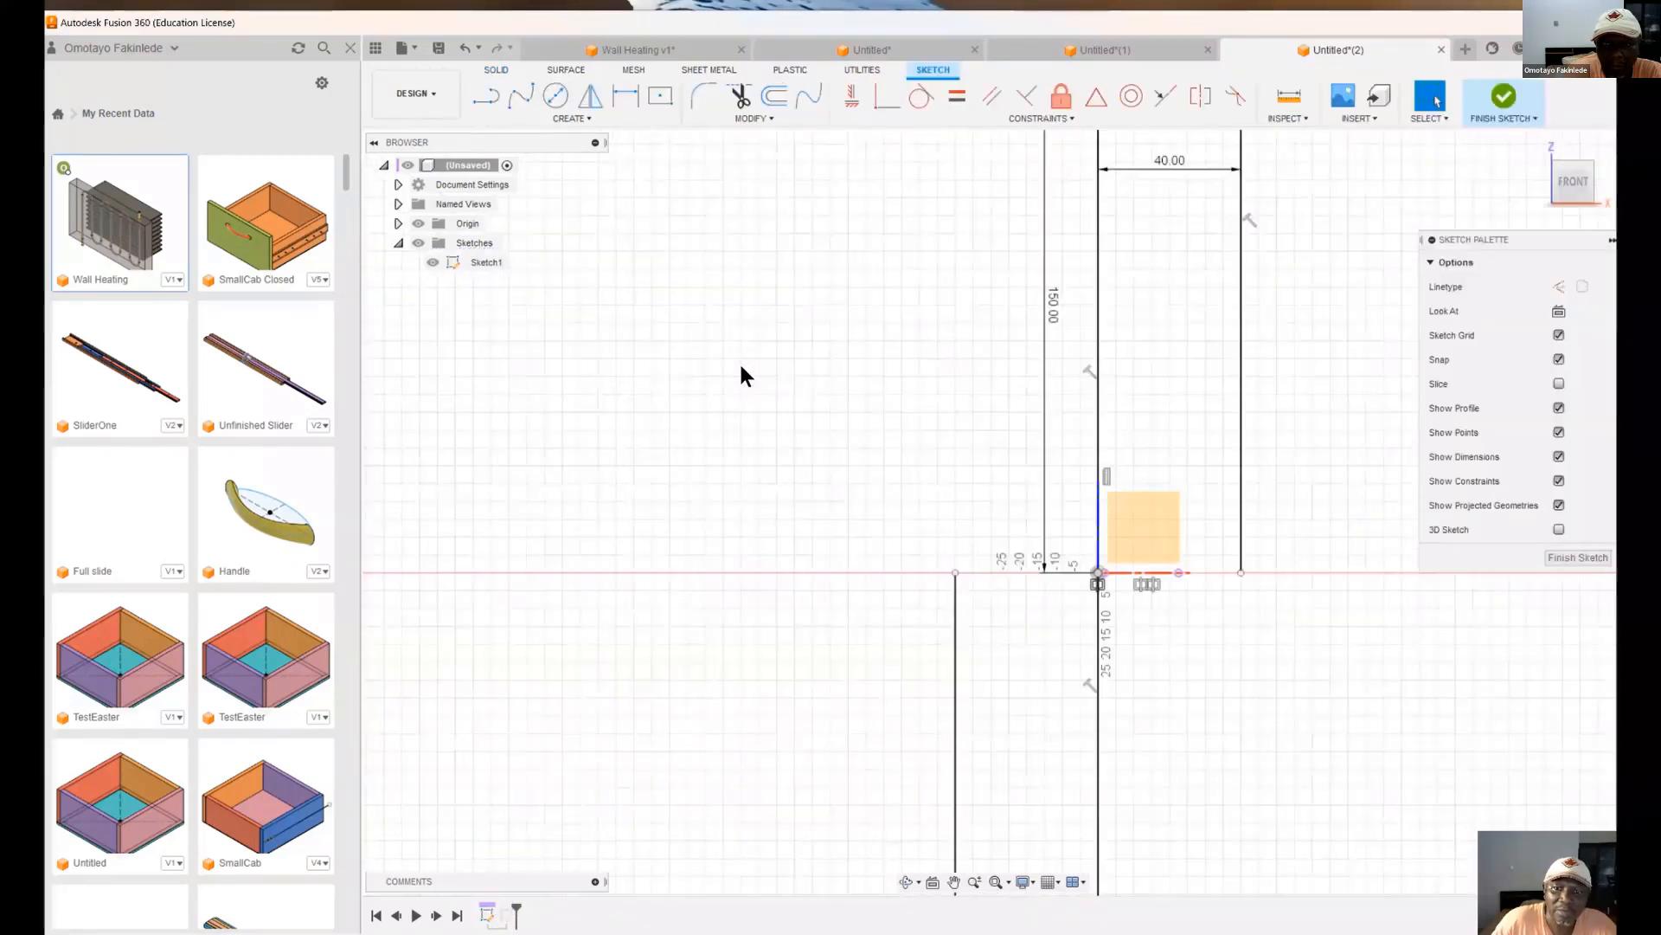
pyautogui.scroll(-3, 888, 493)
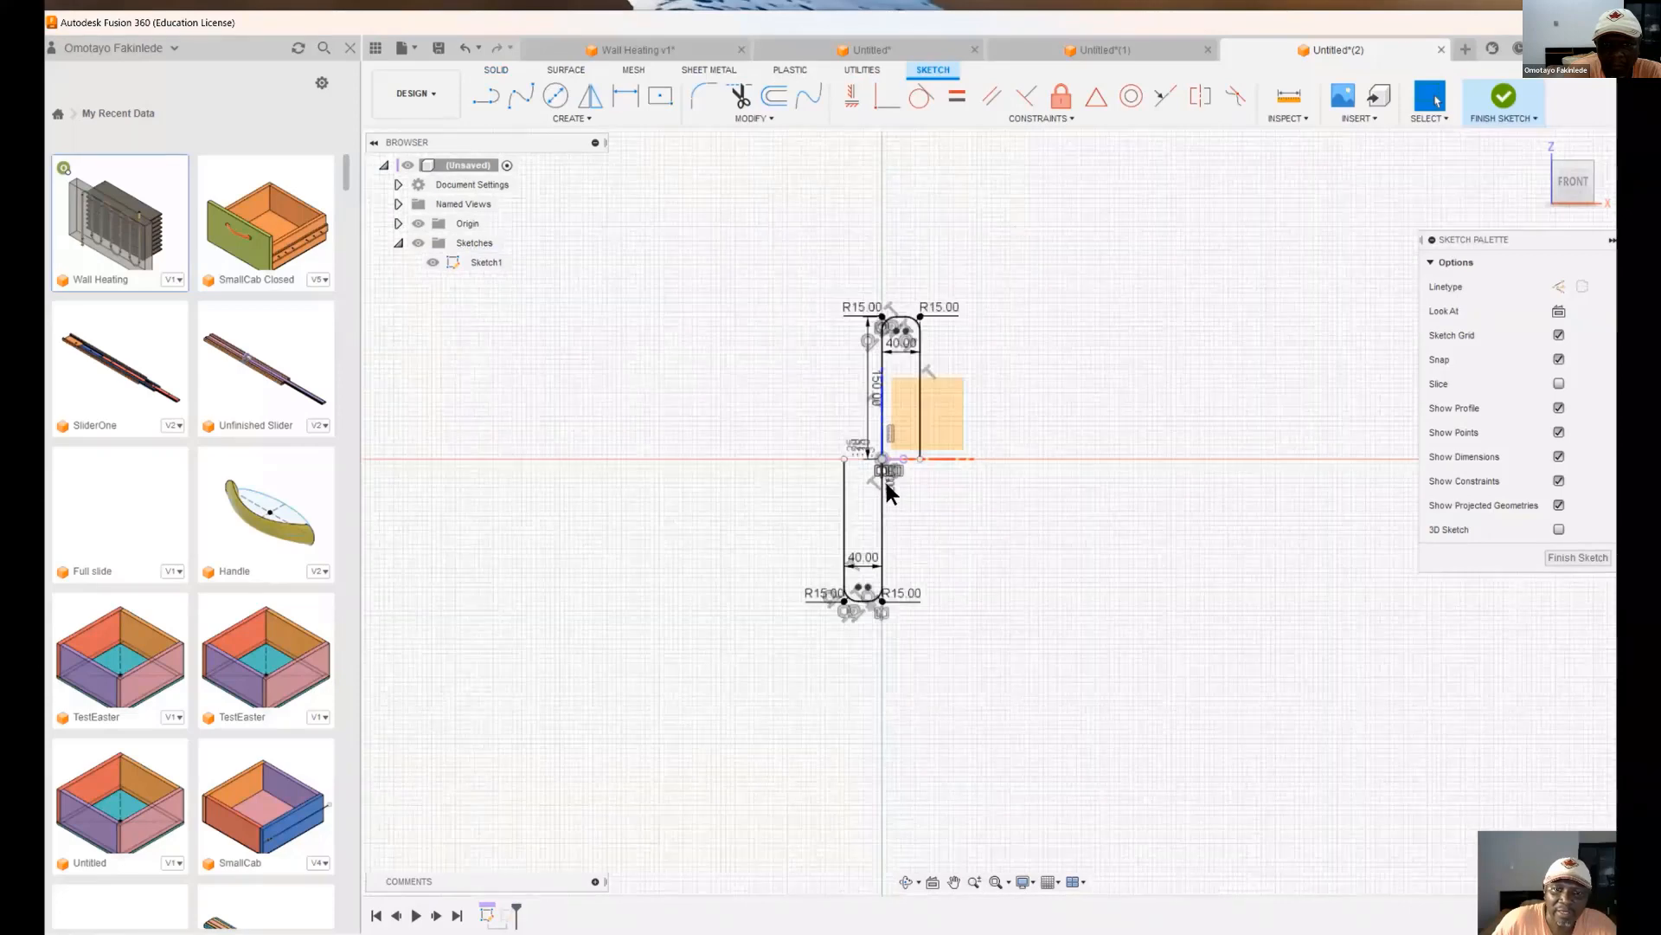
pyautogui.click(661, 96)
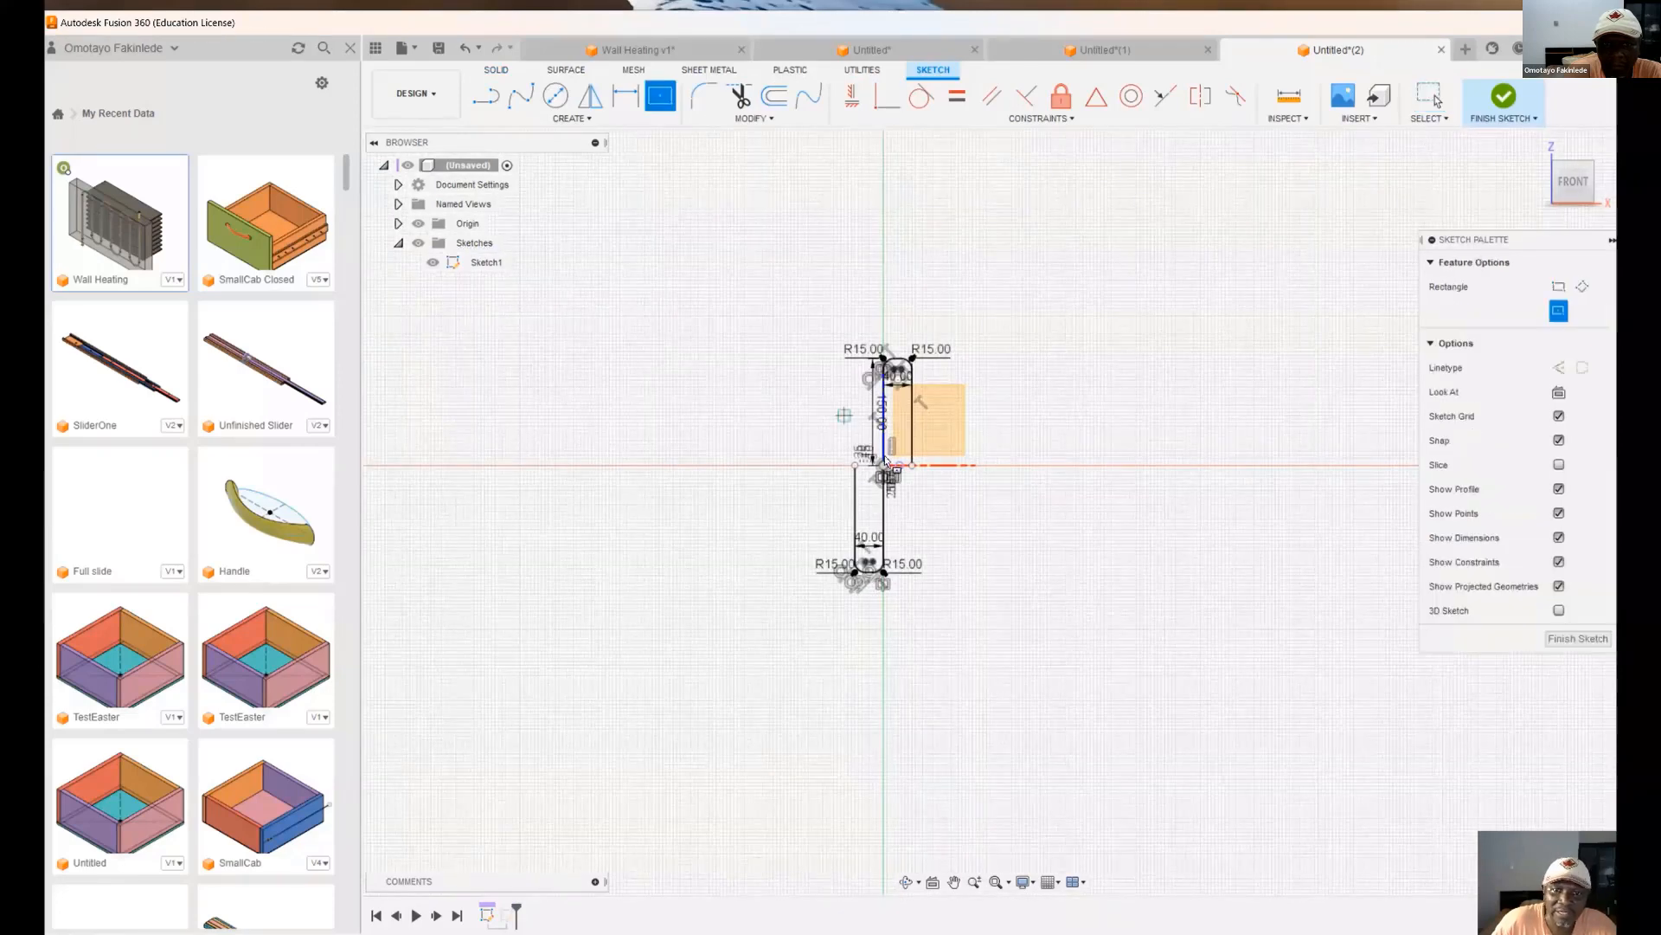
pyautogui.click(884, 466)
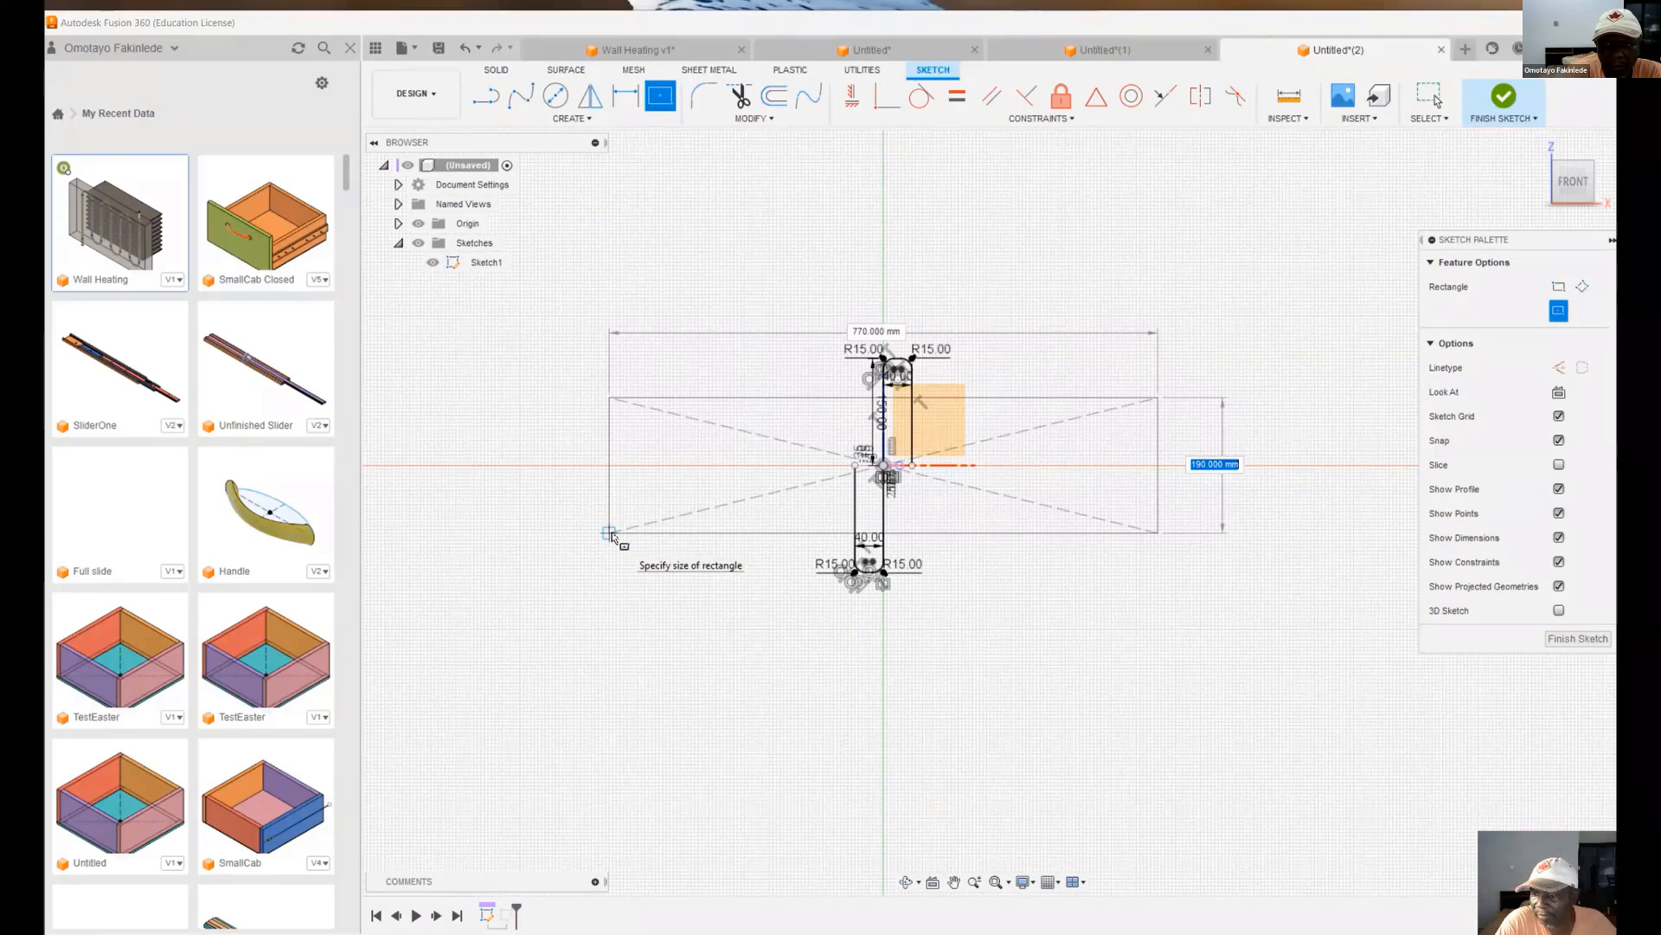
pyautogui.write('460')
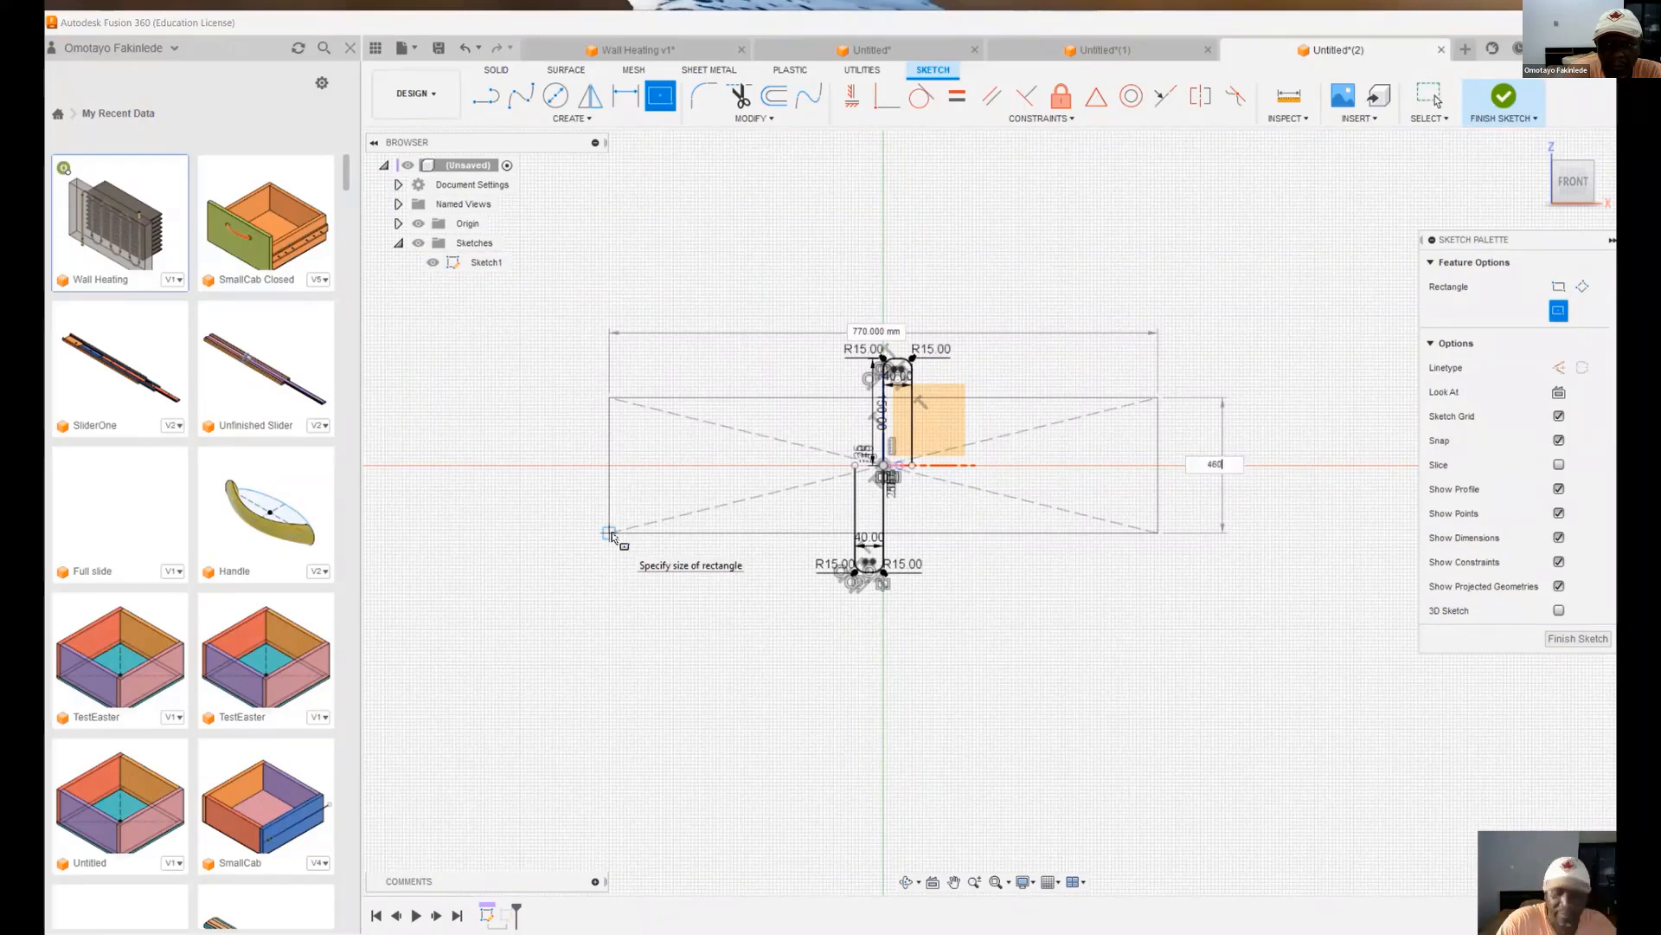
pyautogui.press('Return')
pyautogui.press('Escape')
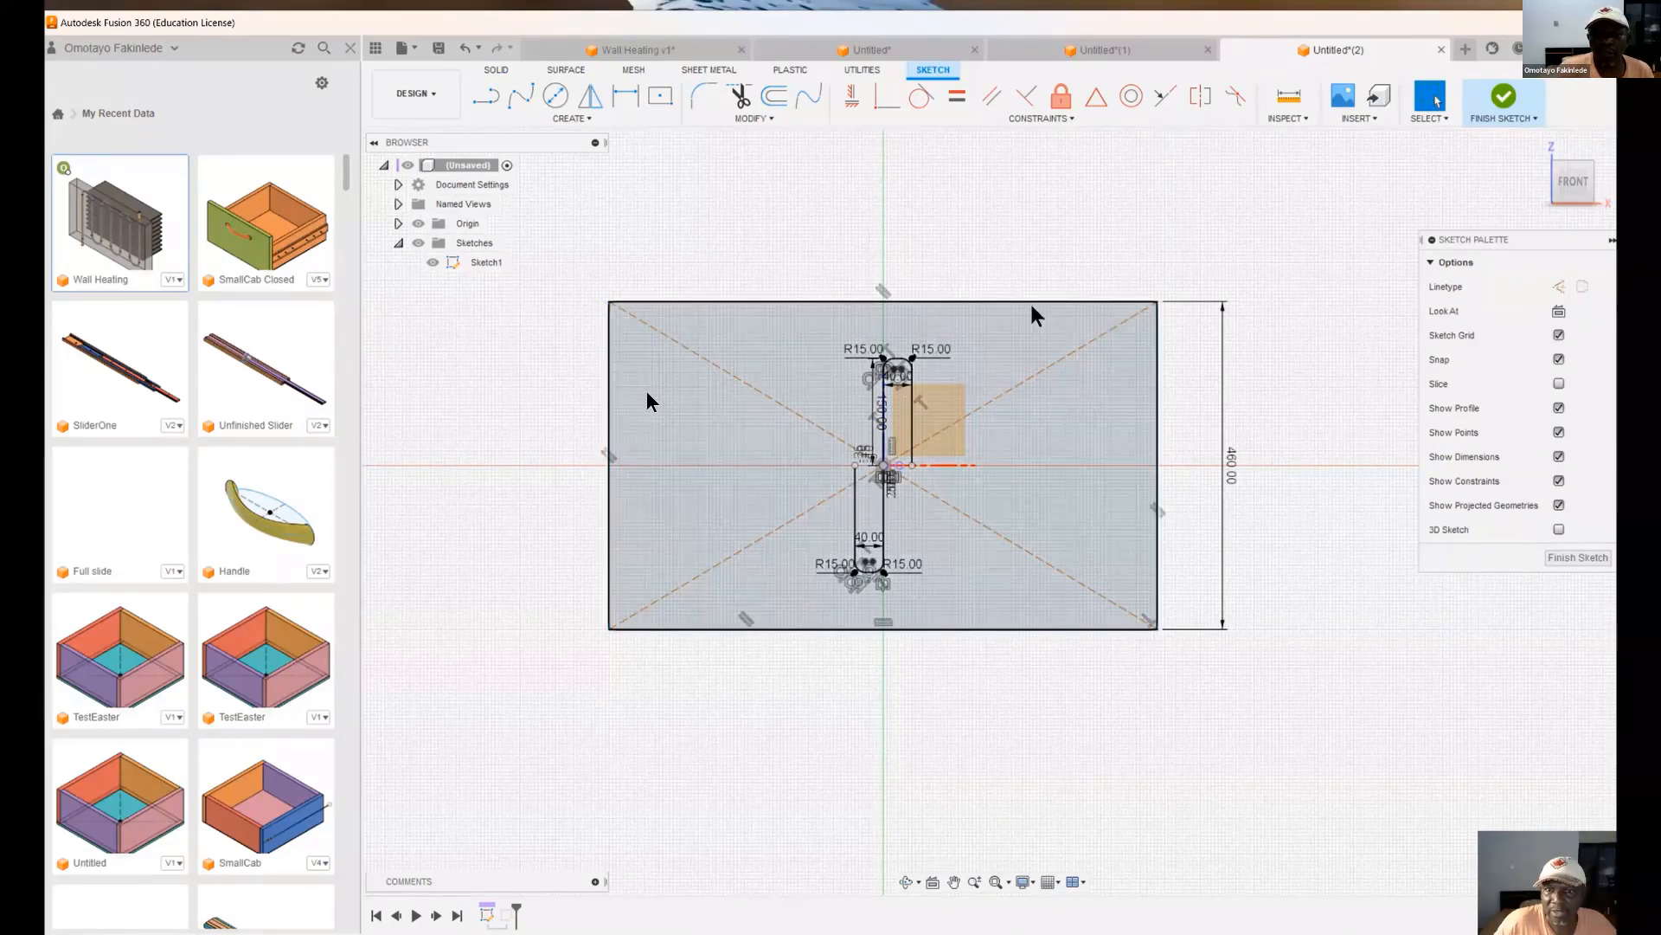
pyautogui.moveTo(646, 391)
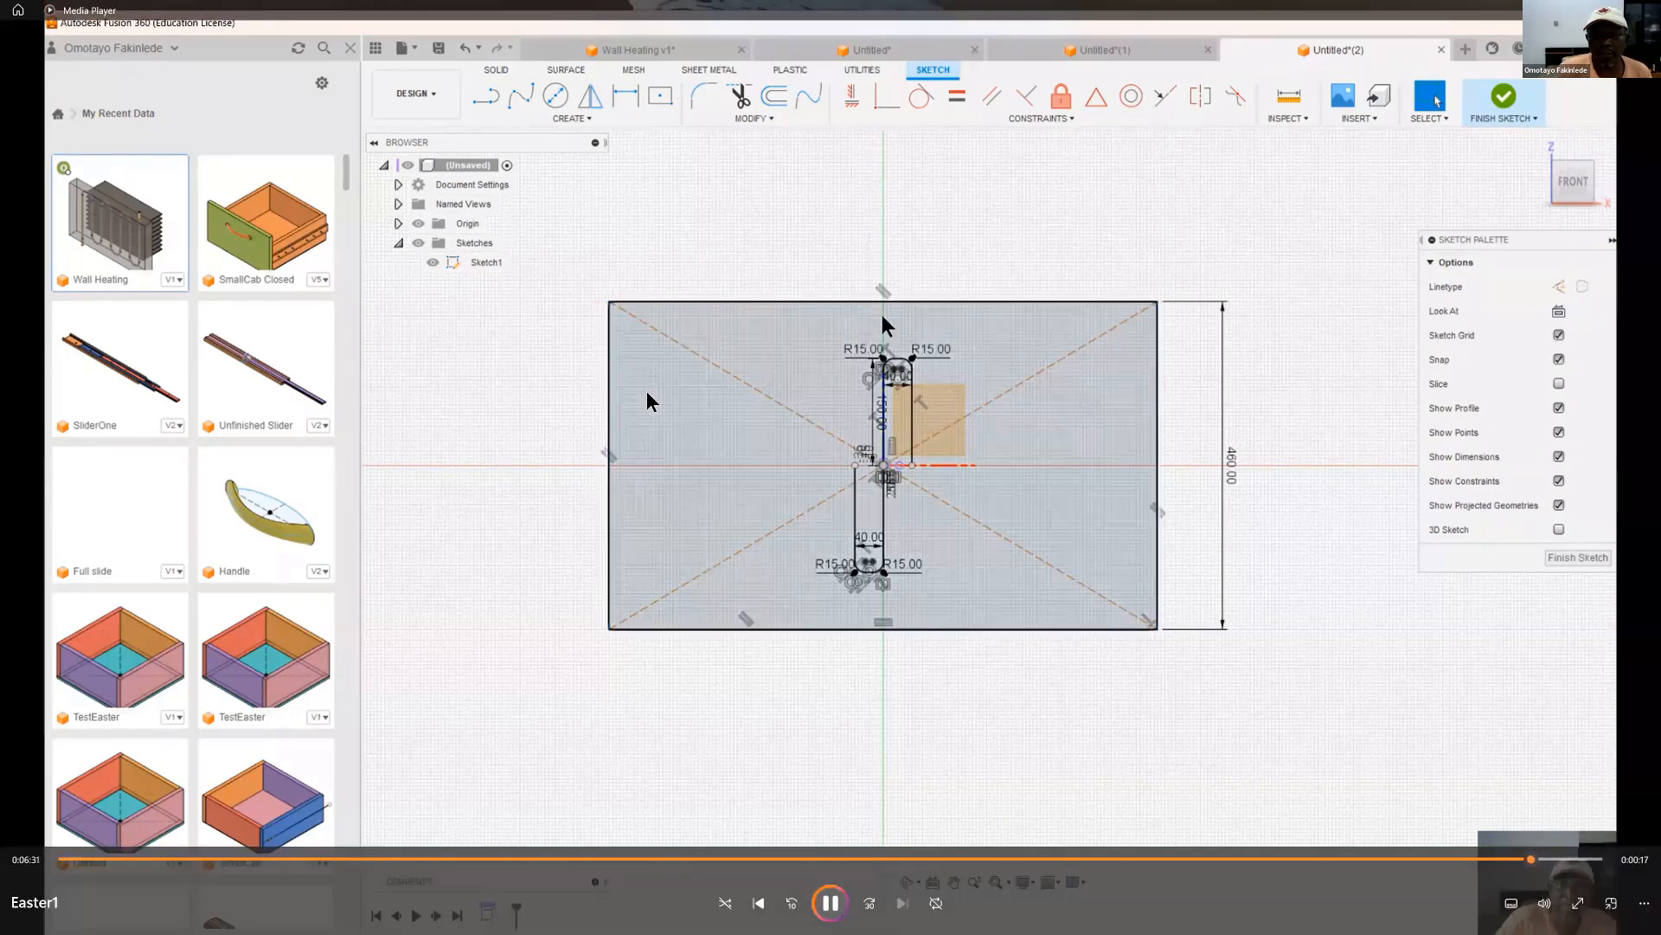